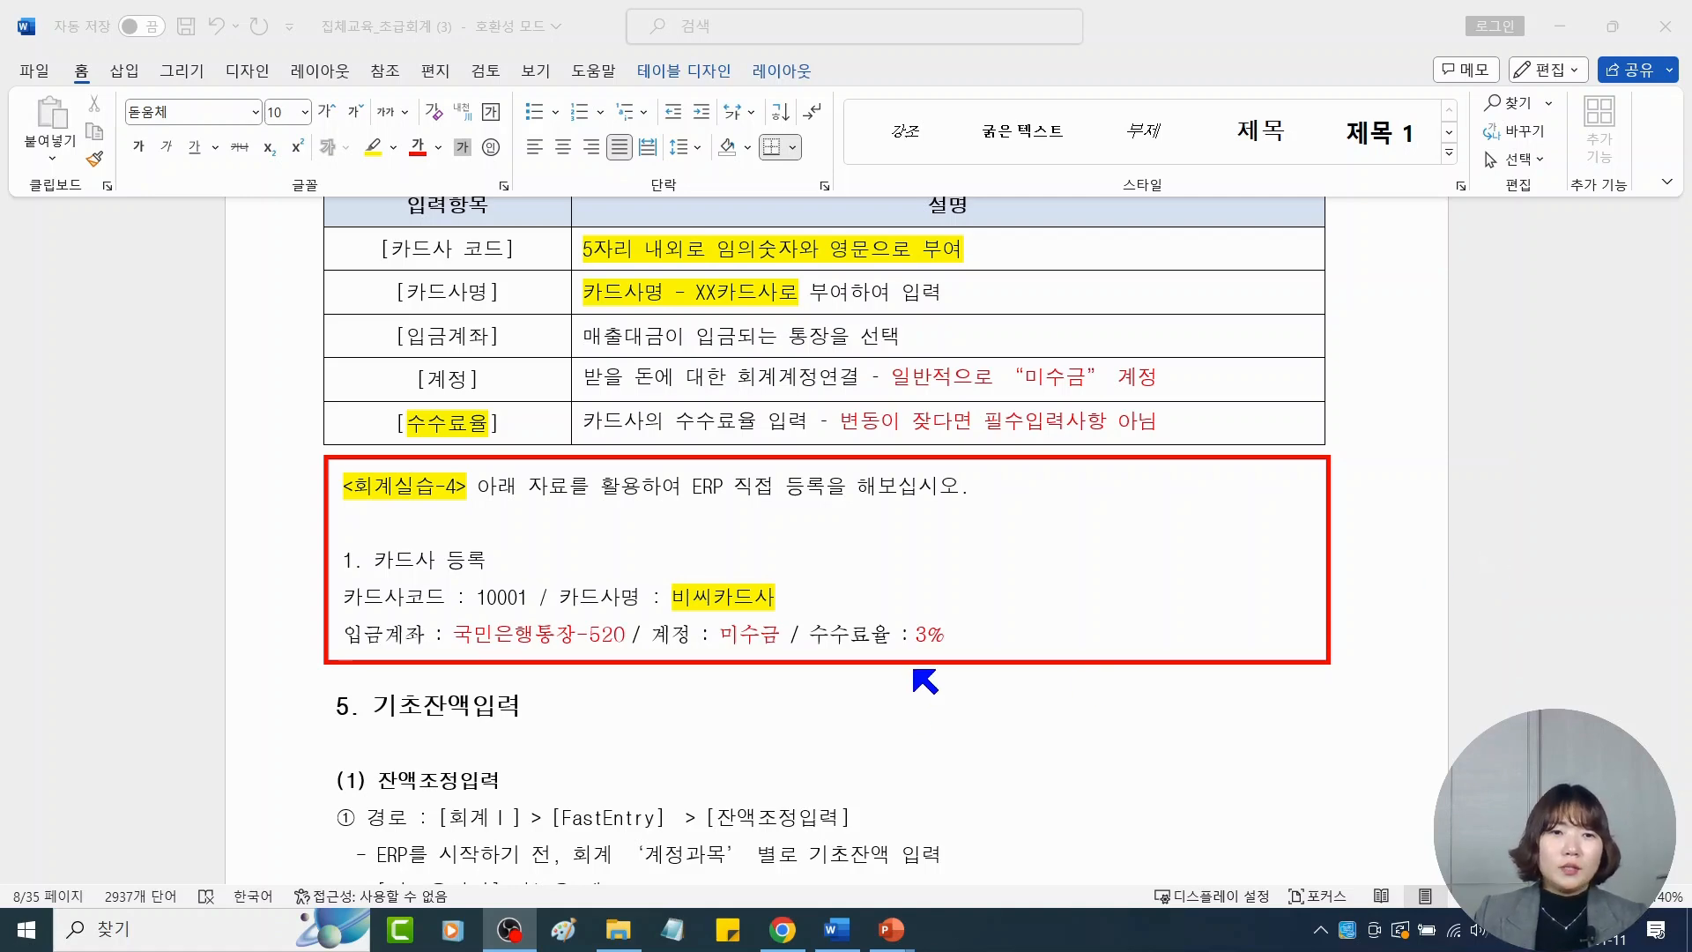
# Highlight the section 5 heading "기초잔액입력" in yellow
pyautogui.scroll(-3, 917, 696)
pyautogui.scroll(-3, 396, 472)
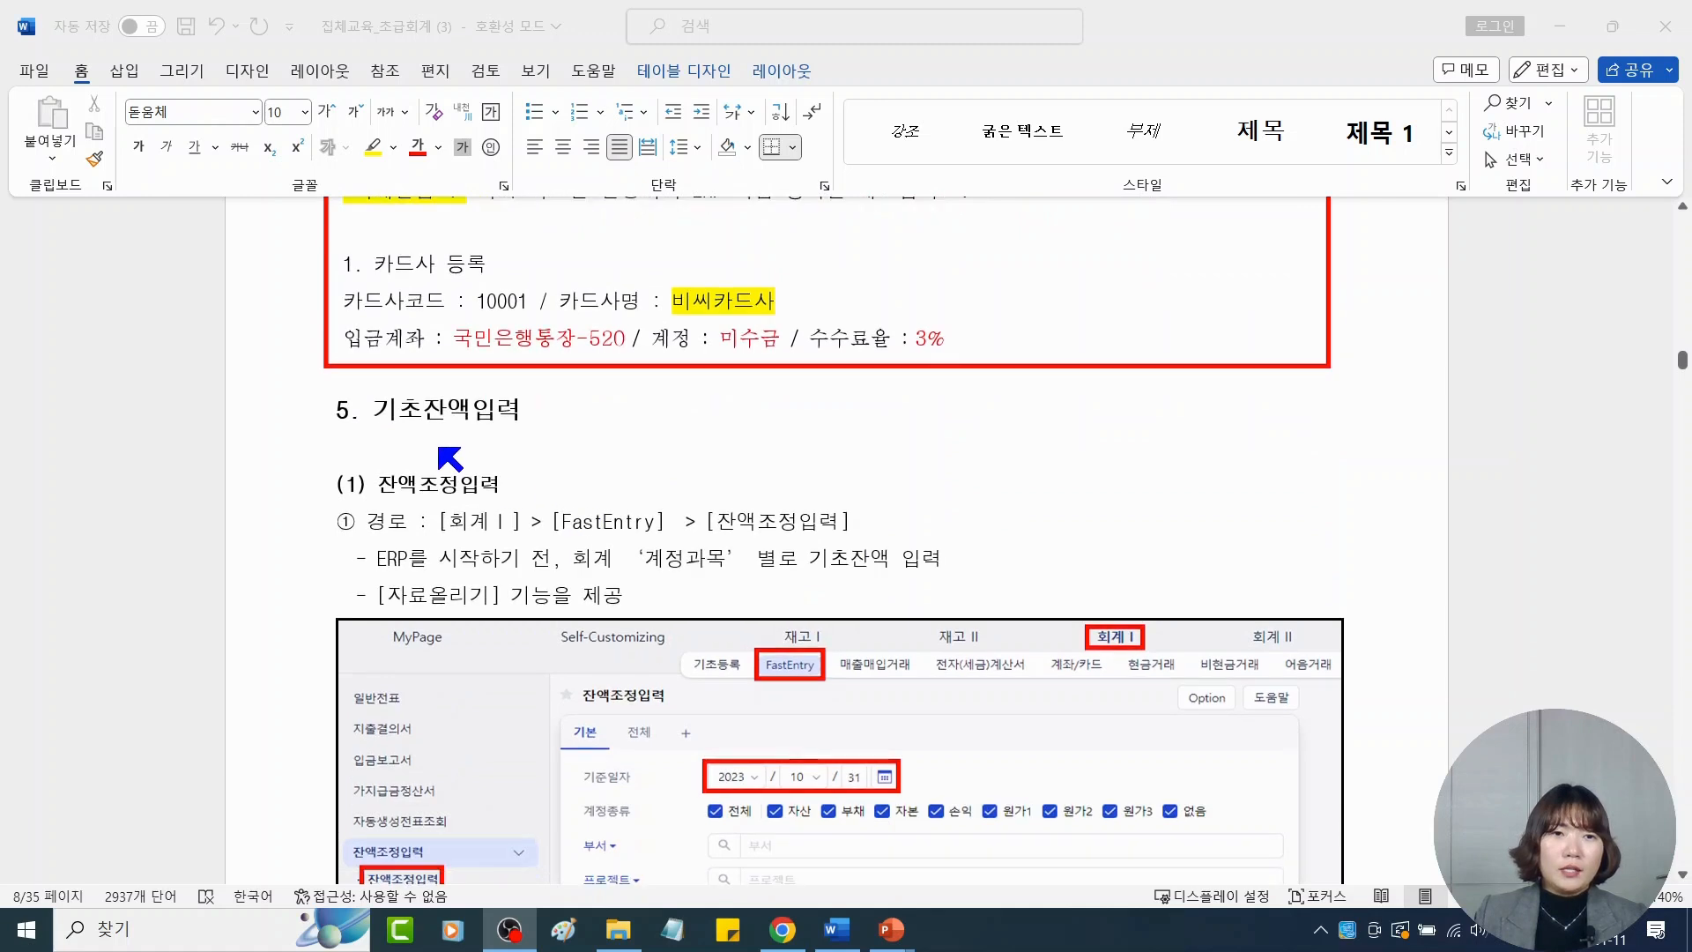
pyautogui.click(446, 464)
pyautogui.moveTo(381, 409); pyautogui.dragTo(520, 411)
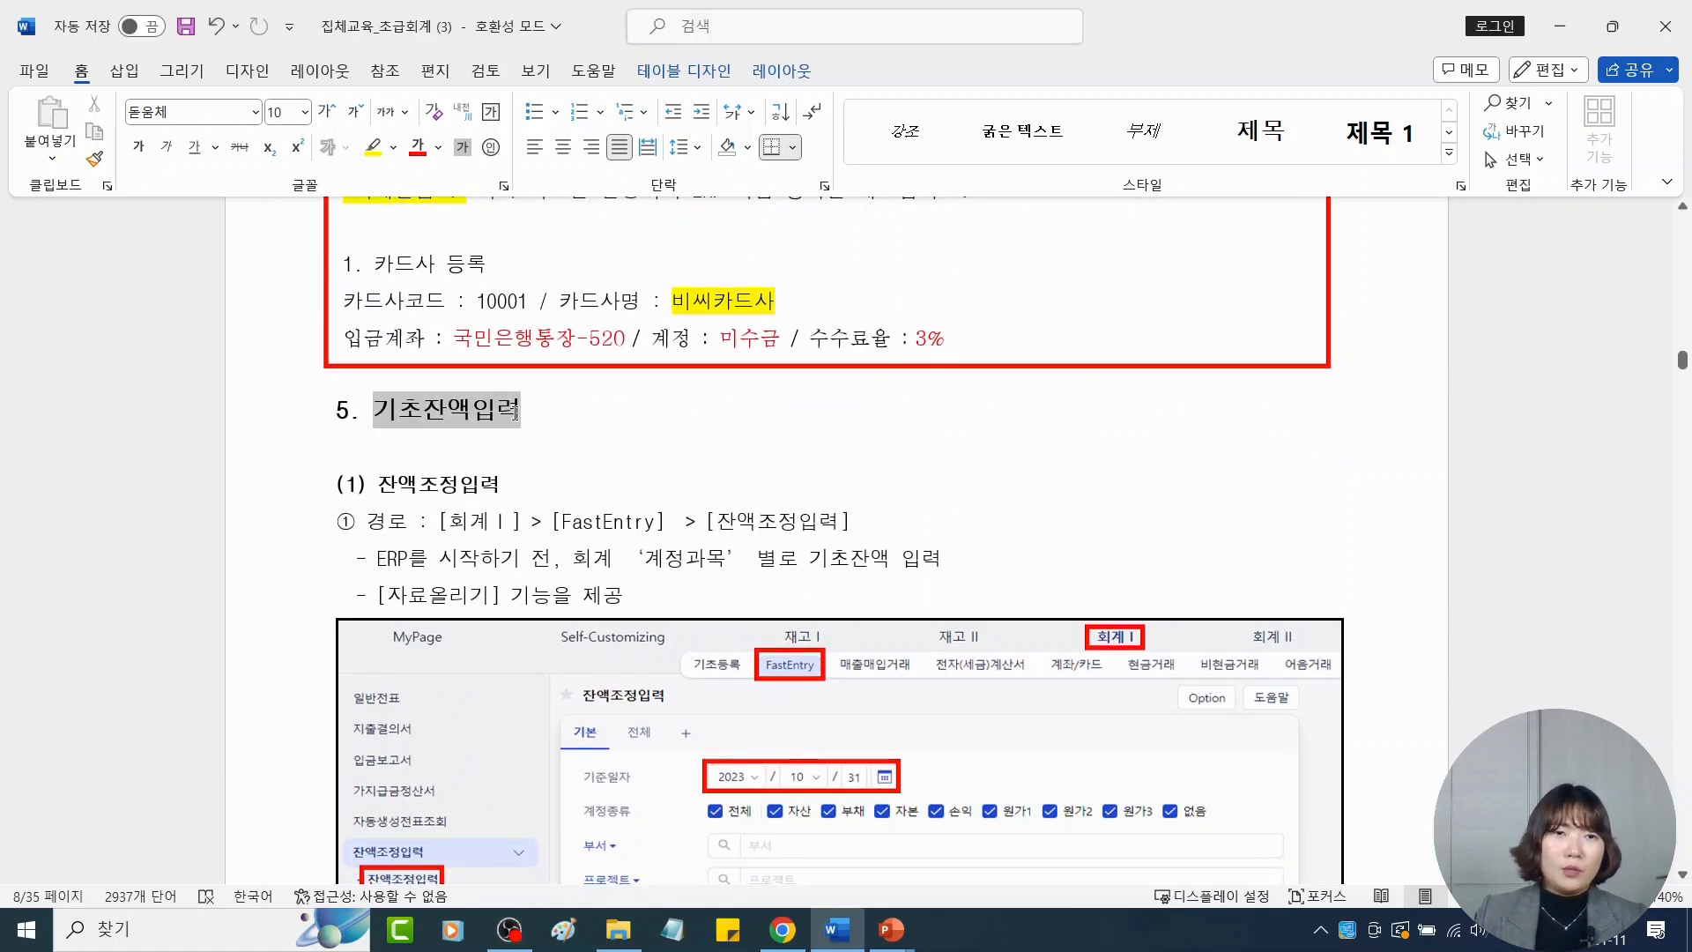
pyautogui.click(617, 379)
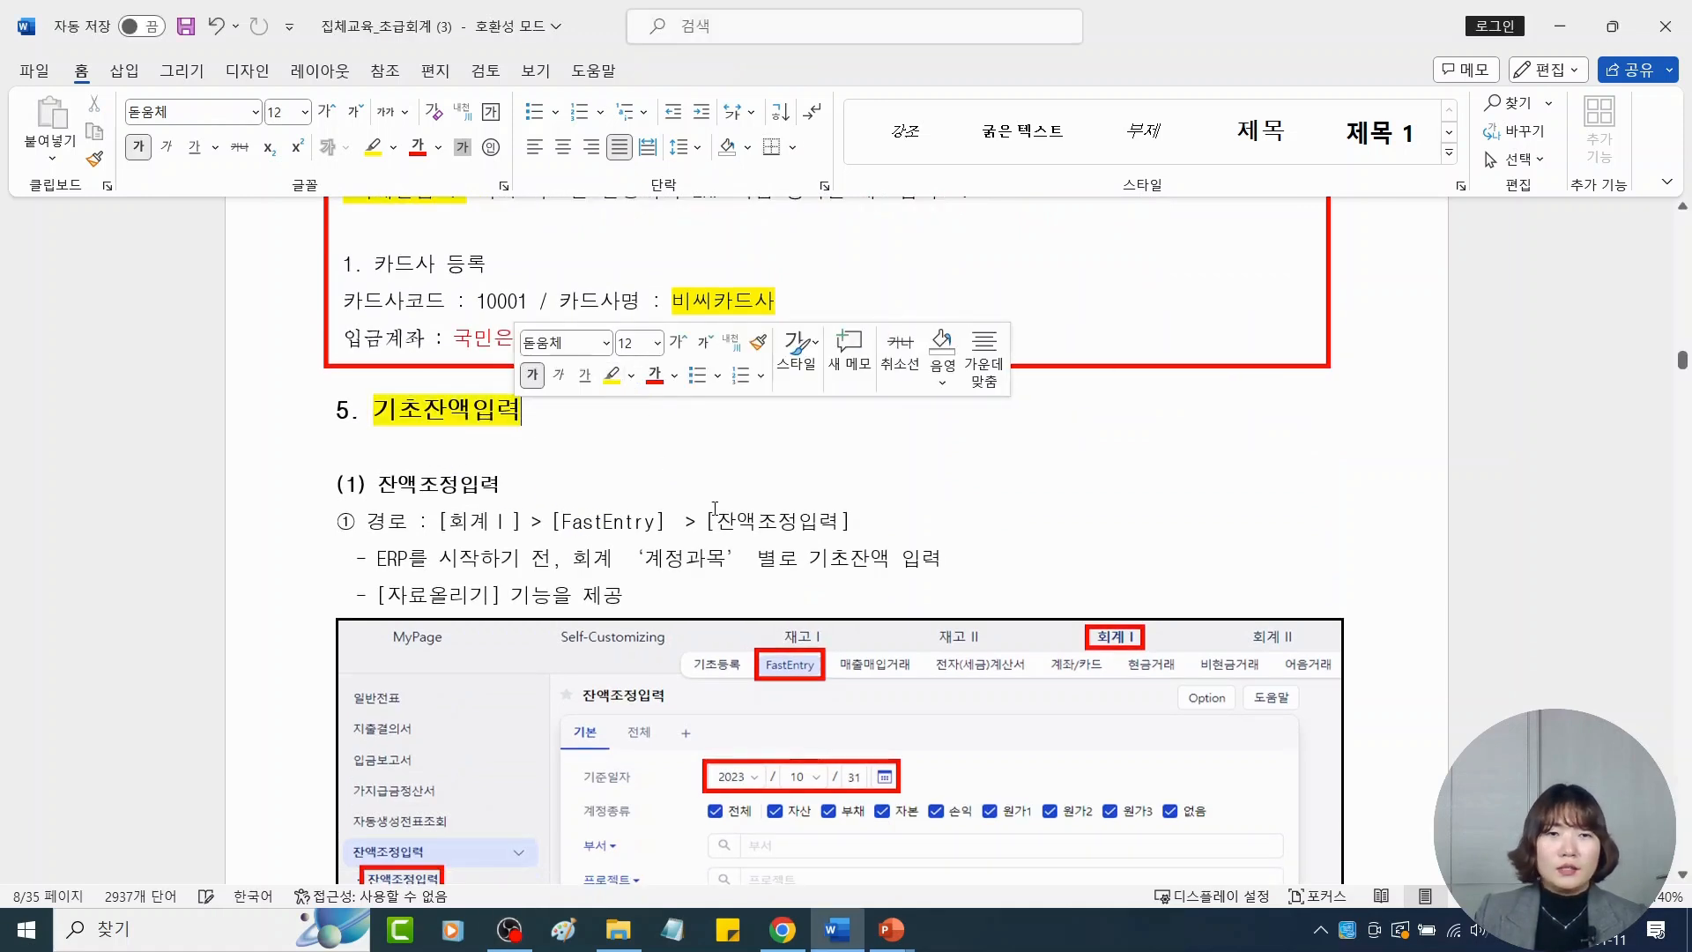
pyautogui.click(883, 517)
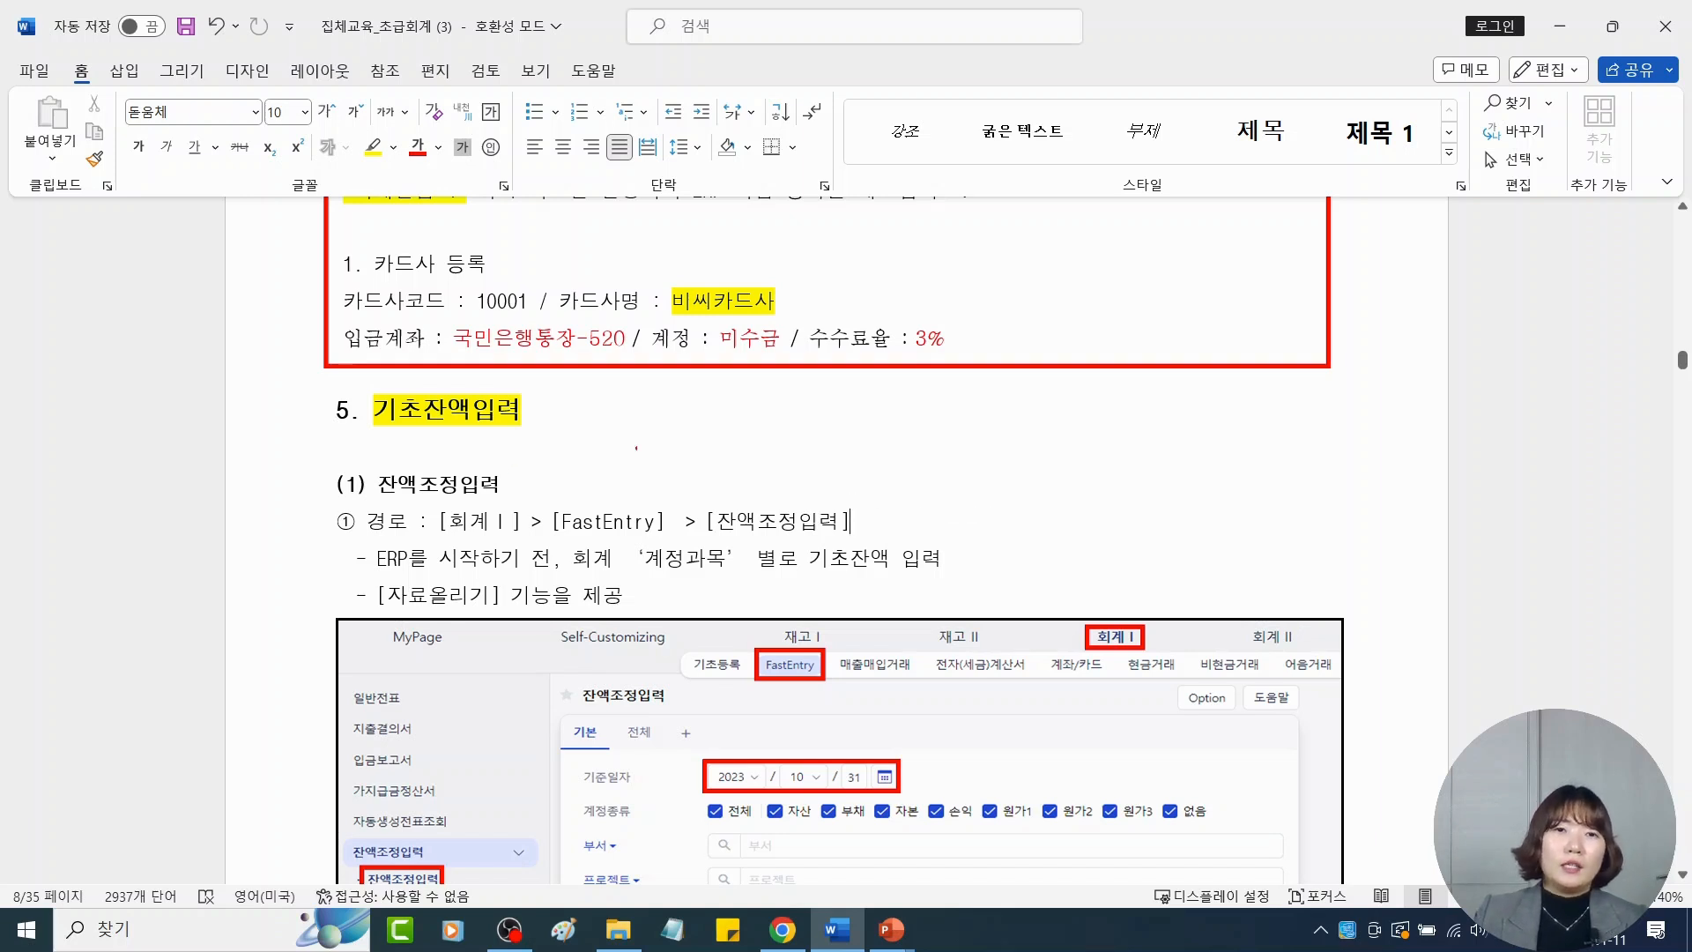
# Handwrite "이카" in red near the section 5 heading and draw a tall red box labelled "장부" beside it
pyautogui.moveTo(687, 439)
pyautogui.mouseDown()
pyautogui.moveTo(704, 472)
pyautogui.moveTo(744, 444)
pyautogui.mouseUp()
pyautogui.moveTo(755, 425)
pyautogui.mouseDown()
pyautogui.moveTo(755, 469)
pyautogui.moveTo(787, 445)
pyautogui.mouseUp()
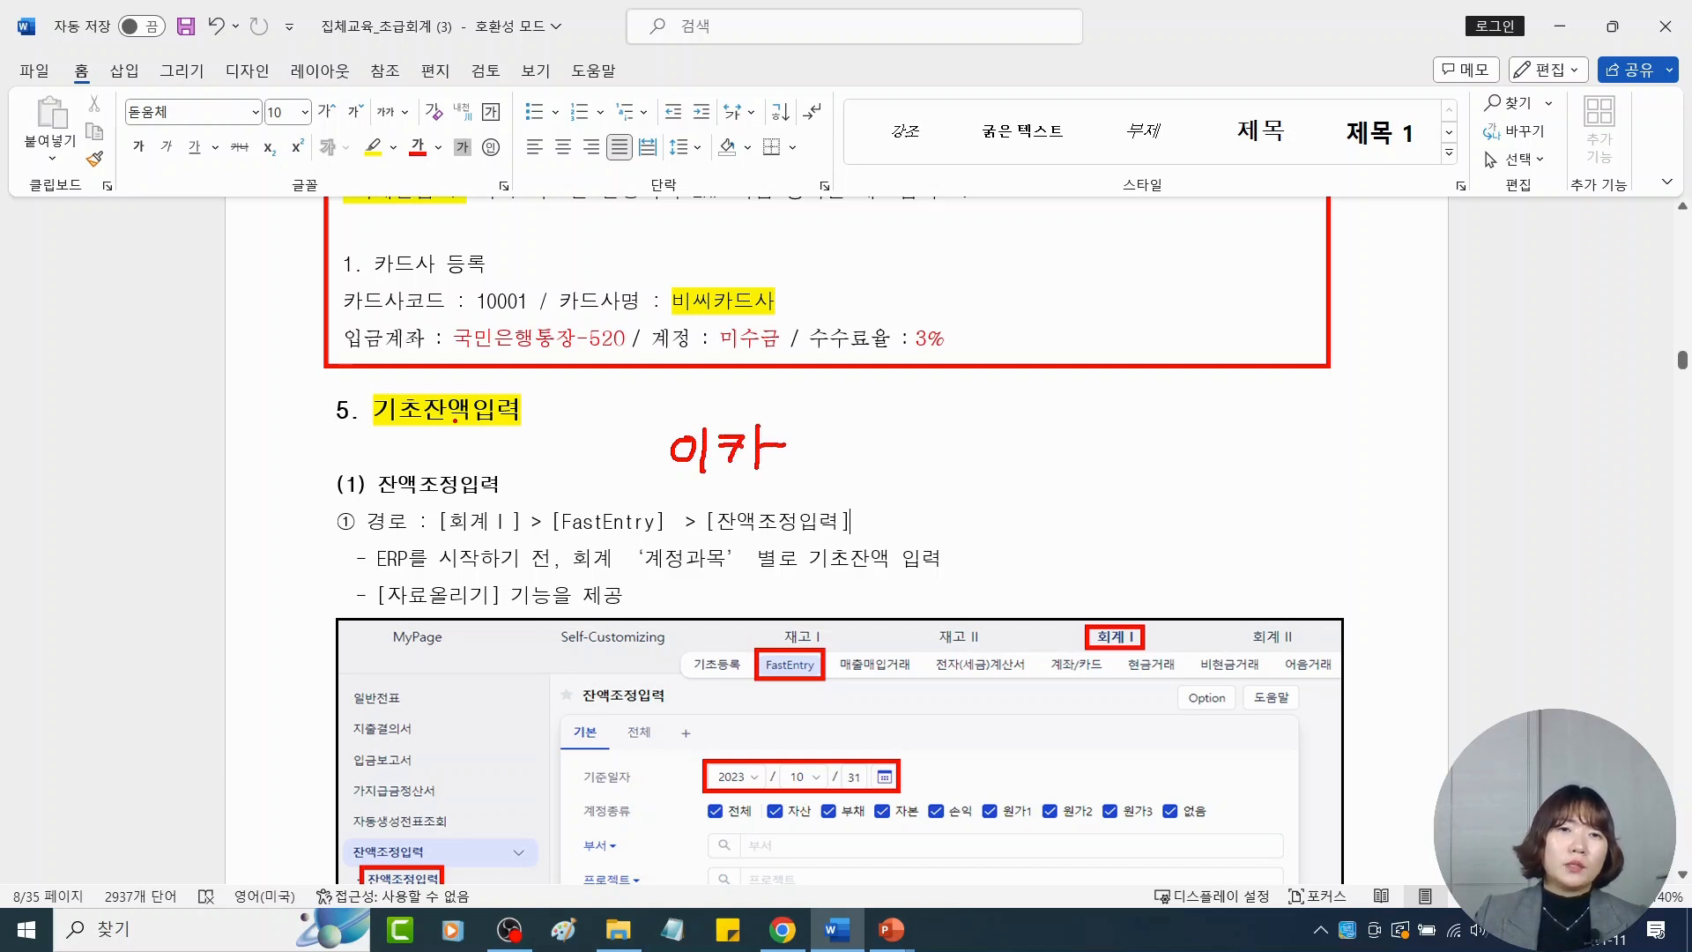
pyautogui.moveTo(453, 420); pyautogui.dragTo(598, 760)
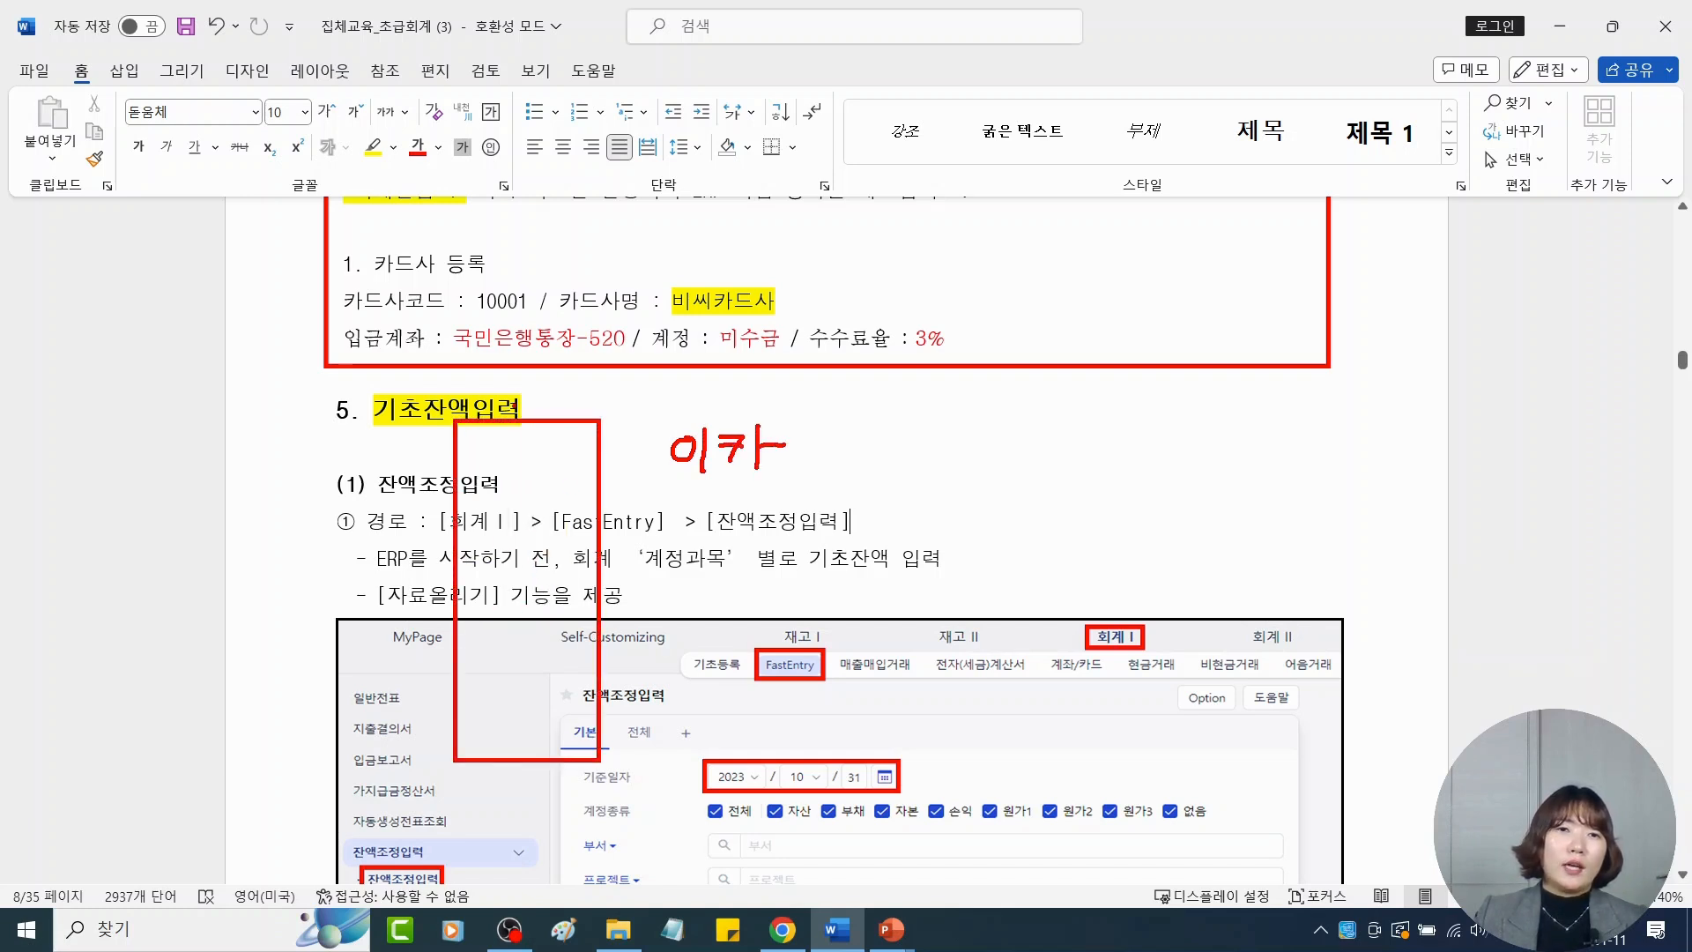
pyautogui.moveTo(493, 377); pyautogui.dragTo(479, 396)
pyautogui.moveTo(496, 383); pyautogui.dragTo(509, 401)
pyautogui.moveTo(511, 389); pyautogui.dragTo(539, 385)
pyautogui.moveTo(498, 402)
pyautogui.mouseDown()
pyautogui.moveTo(559, 393)
pyautogui.moveTo(538, 419)
pyautogui.mouseUp()
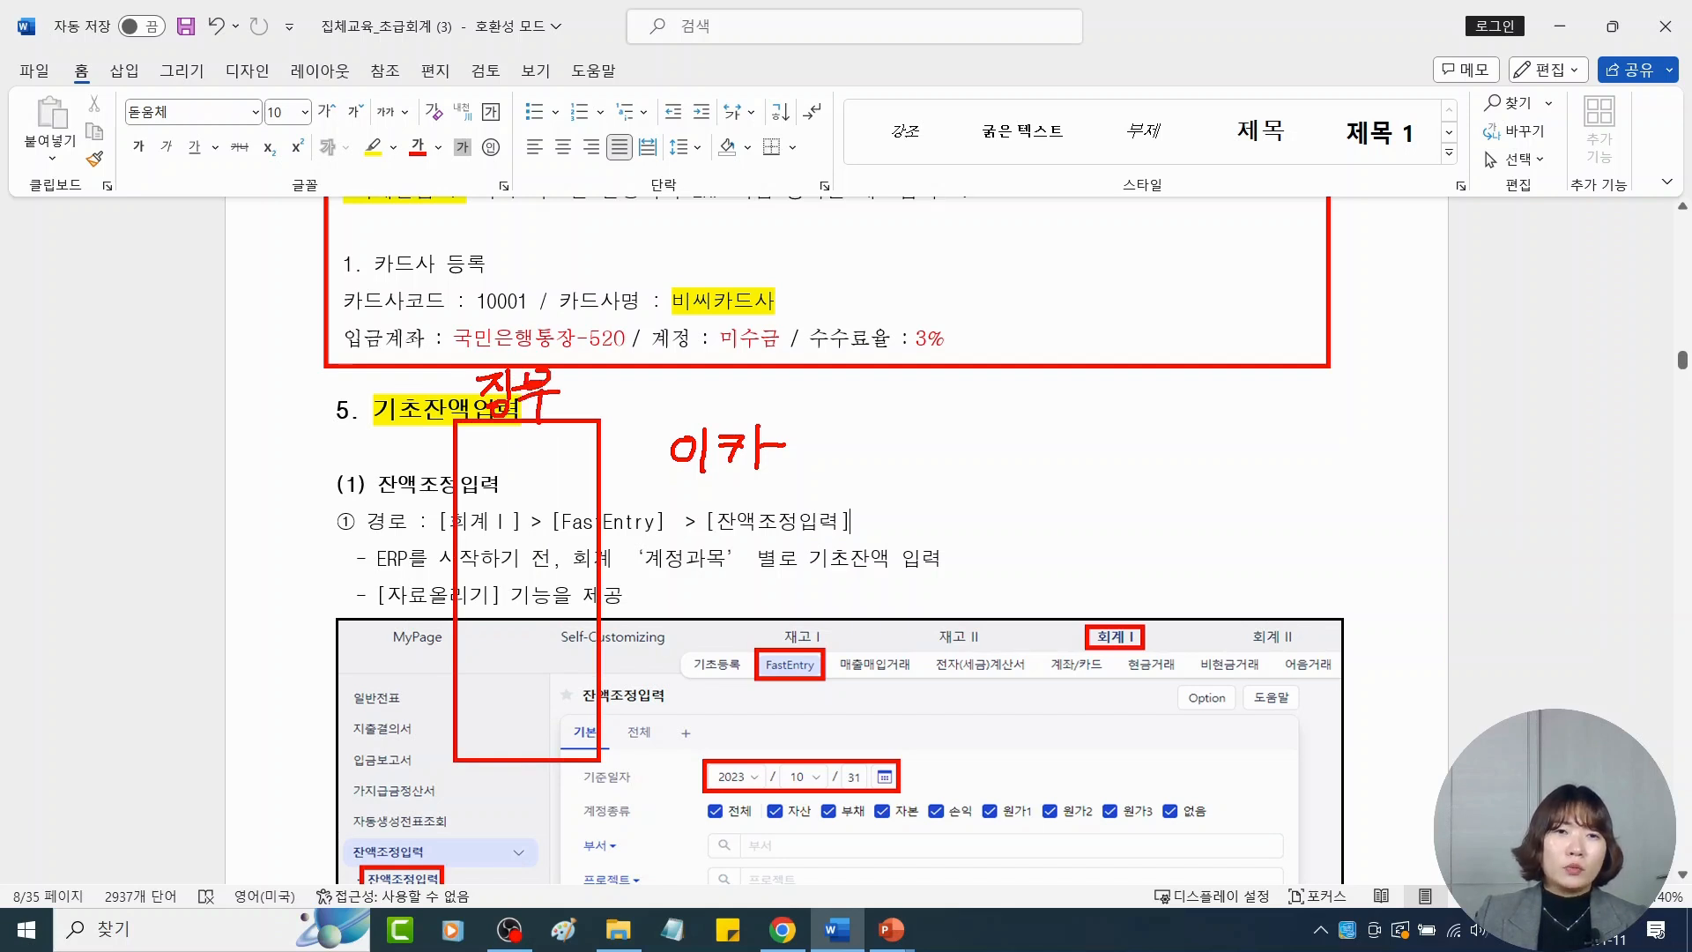
# Handwrite "미수" and "통장" in red inside the tall box
pyautogui.moveTo(481, 505); pyautogui.dragTo(482, 531)
pyautogui.moveTo(484, 502); pyautogui.dragTo(507, 525)
pyautogui.moveTo(510, 487)
pyautogui.mouseDown()
pyautogui.moveTo(509, 549)
pyautogui.moveTo(519, 512)
pyautogui.moveTo(549, 509)
pyautogui.mouseUp()
pyautogui.moveTo(514, 521); pyautogui.dragTo(561, 511)
pyautogui.moveTo(539, 520); pyautogui.dragTo(537, 546)
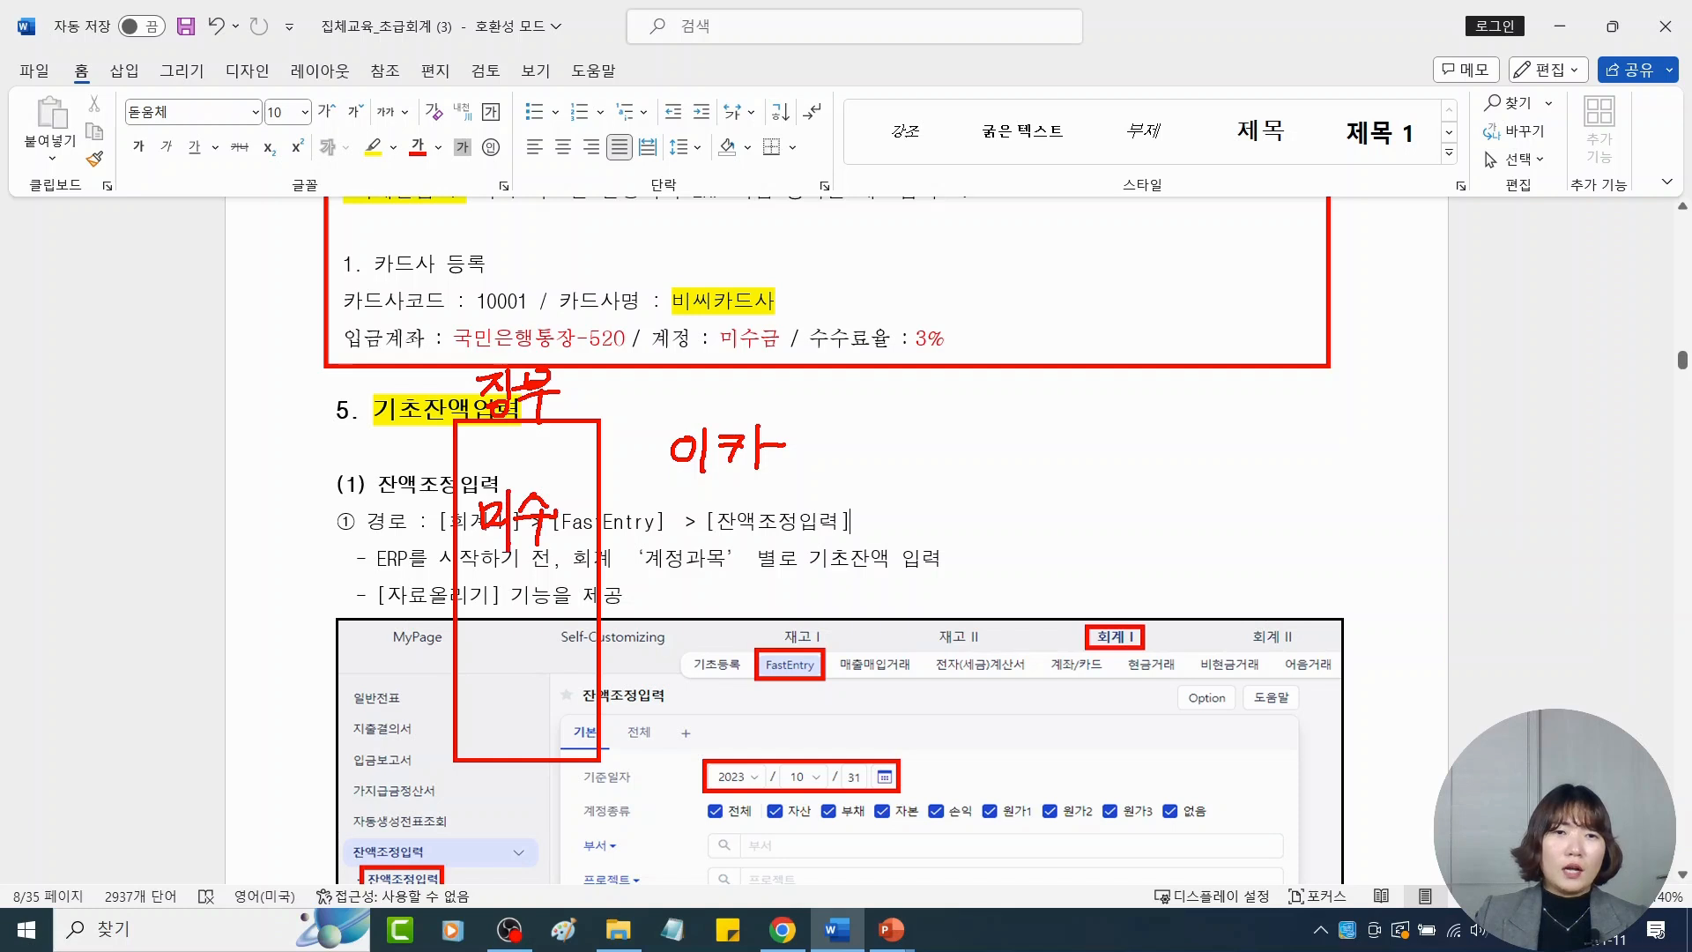
pyautogui.moveTo(495, 603)
pyautogui.mouseDown()
pyautogui.moveTo(520, 628)
pyautogui.moveTo(506, 630)
pyautogui.moveTo(531, 631)
pyautogui.mouseUp()
pyautogui.moveTo(515, 641); pyautogui.dragTo(561, 628)
pyautogui.moveTo(564, 614)
pyautogui.mouseDown()
pyautogui.moveTo(556, 644)
pyautogui.moveTo(583, 617)
pyautogui.mouseUp()
pyautogui.moveTo(552, 638); pyautogui.dragTo(548, 640)
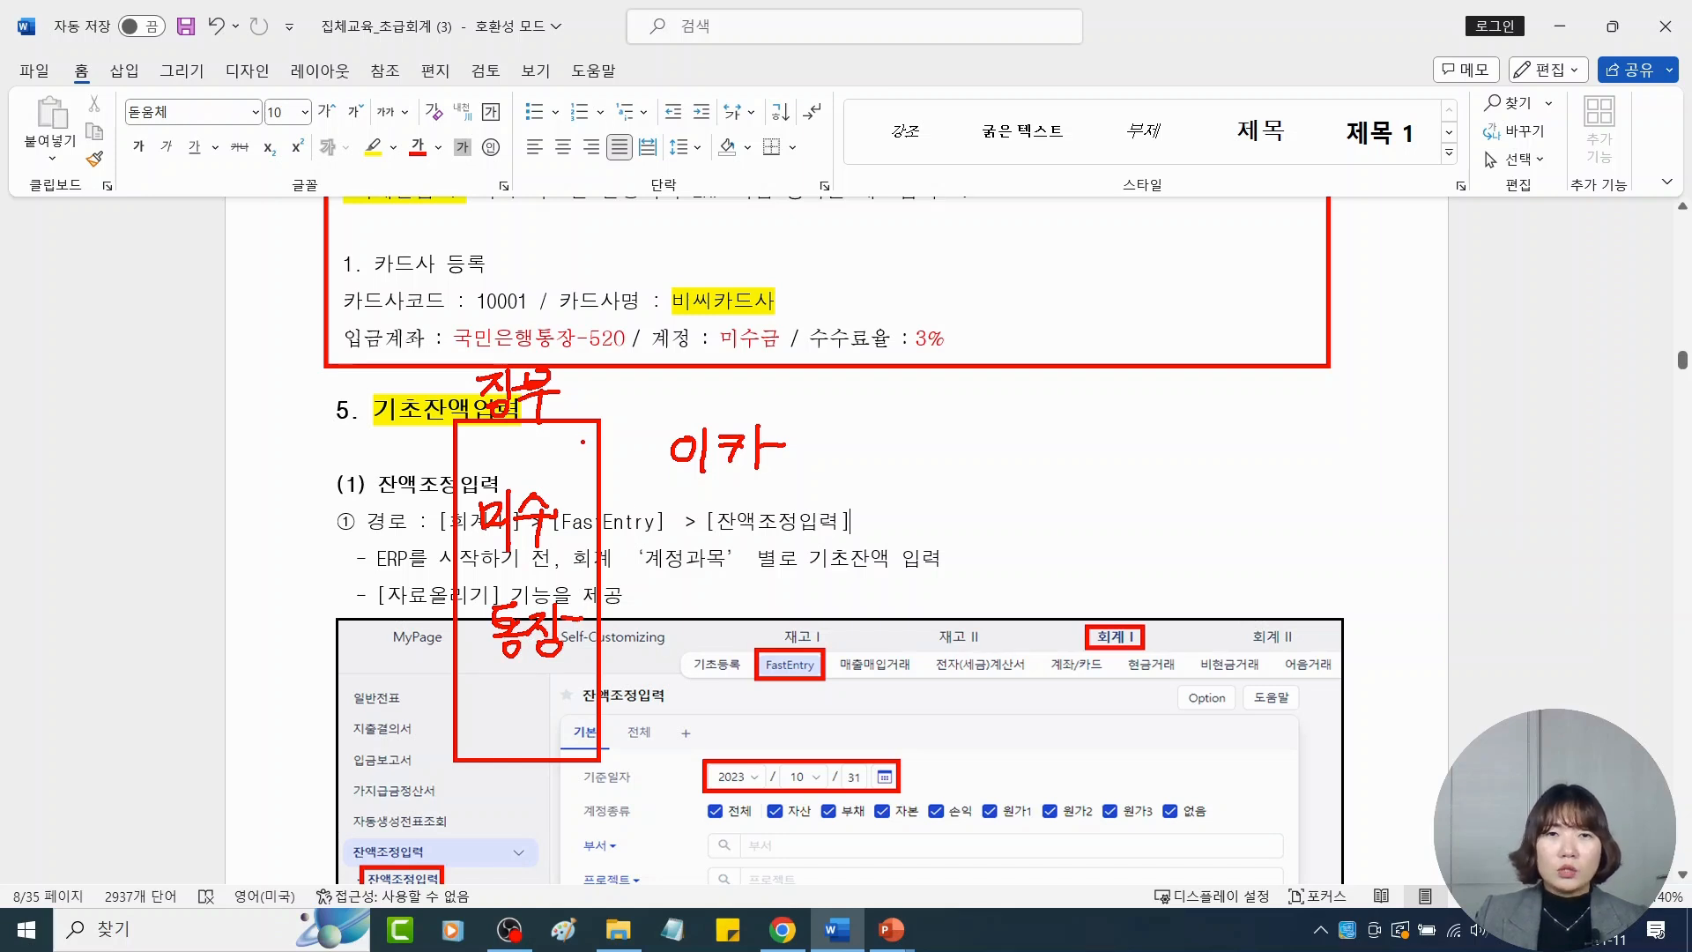
# Draw a red arrow from the box to "이카", add circles below it and check marks beside the box entries, and clear all annotations
pyautogui.moveTo(573, 461)
pyautogui.mouseDown()
pyautogui.moveTo(636, 391)
pyautogui.moveTo(706, 410)
pyautogui.mouseUp()
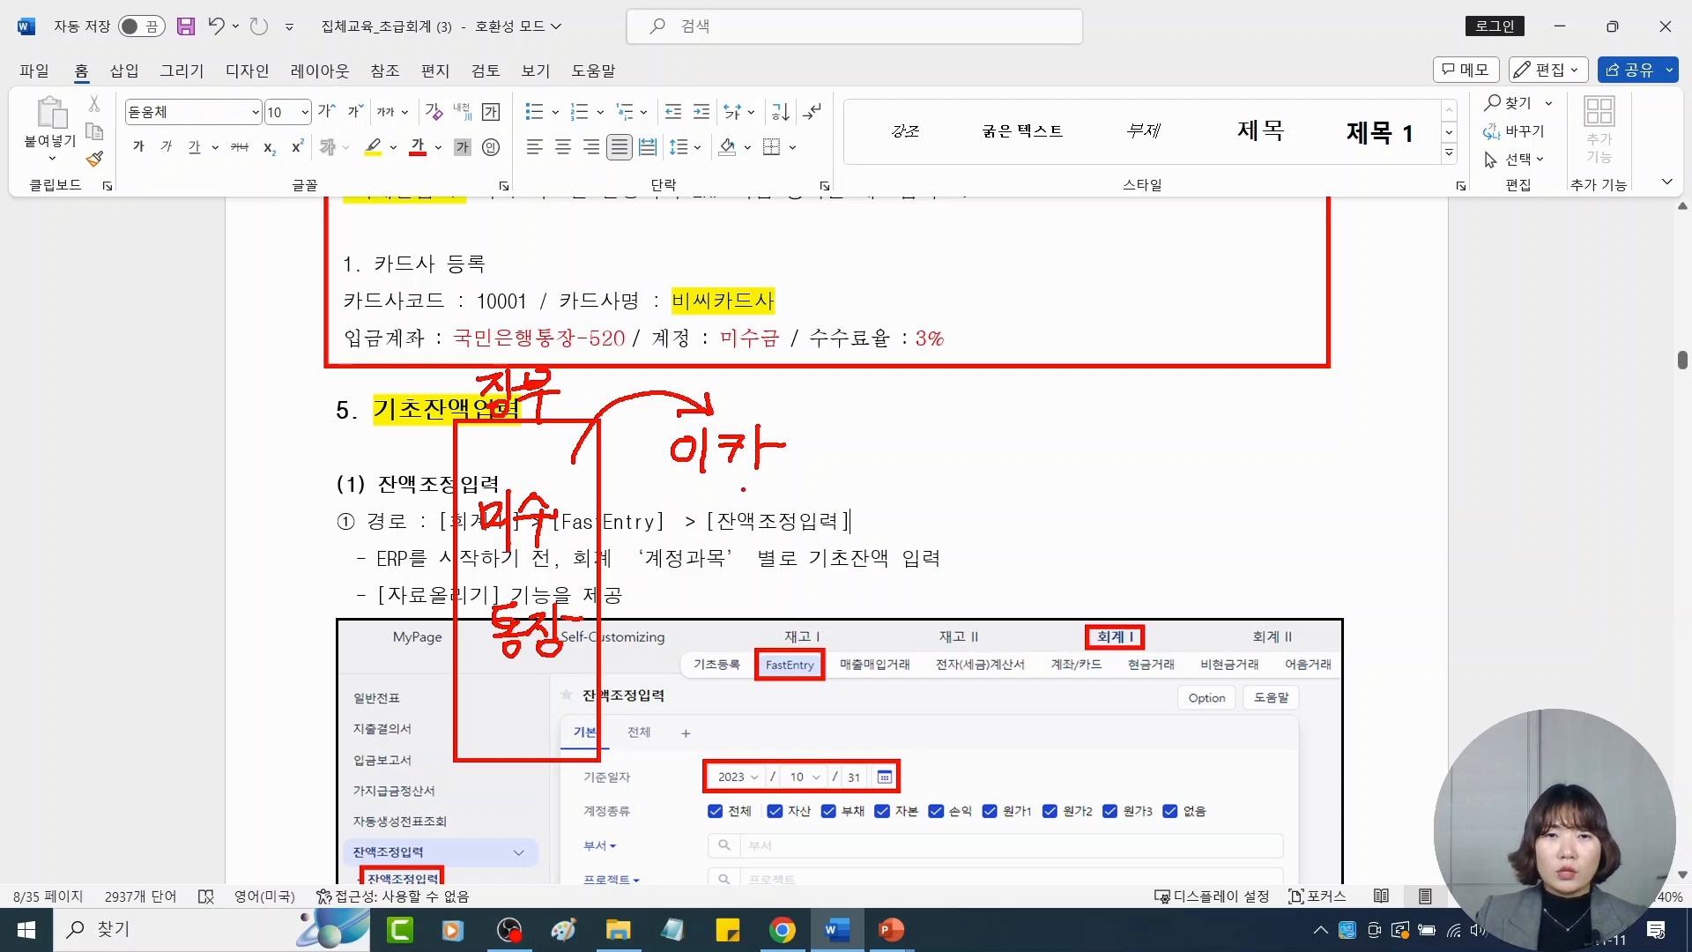
pyautogui.moveTo(743, 489); pyautogui.dragTo(735, 485)
pyautogui.moveTo(721, 561); pyautogui.dragTo(739, 656)
pyautogui.click(698, 524)
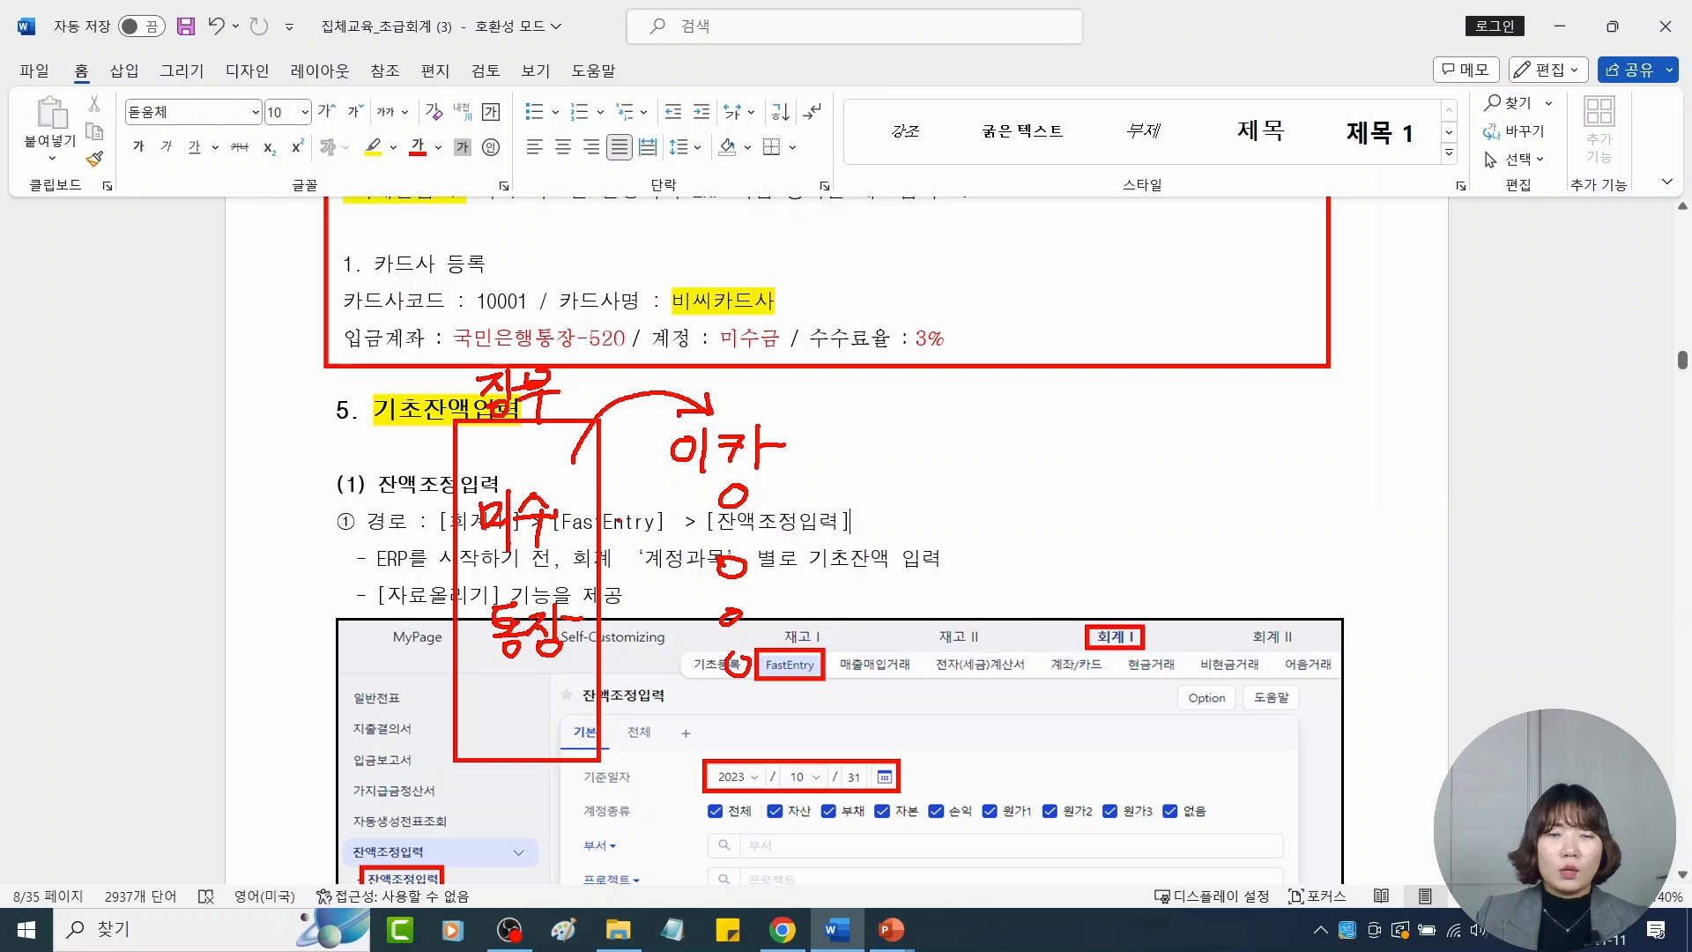
pyautogui.moveTo(438, 523); pyautogui.dragTo(469, 511)
pyautogui.moveTo(460, 610)
pyautogui.mouseDown()
pyautogui.moveTo(471, 629)
pyautogui.moveTo(485, 610)
pyautogui.mouseUp()
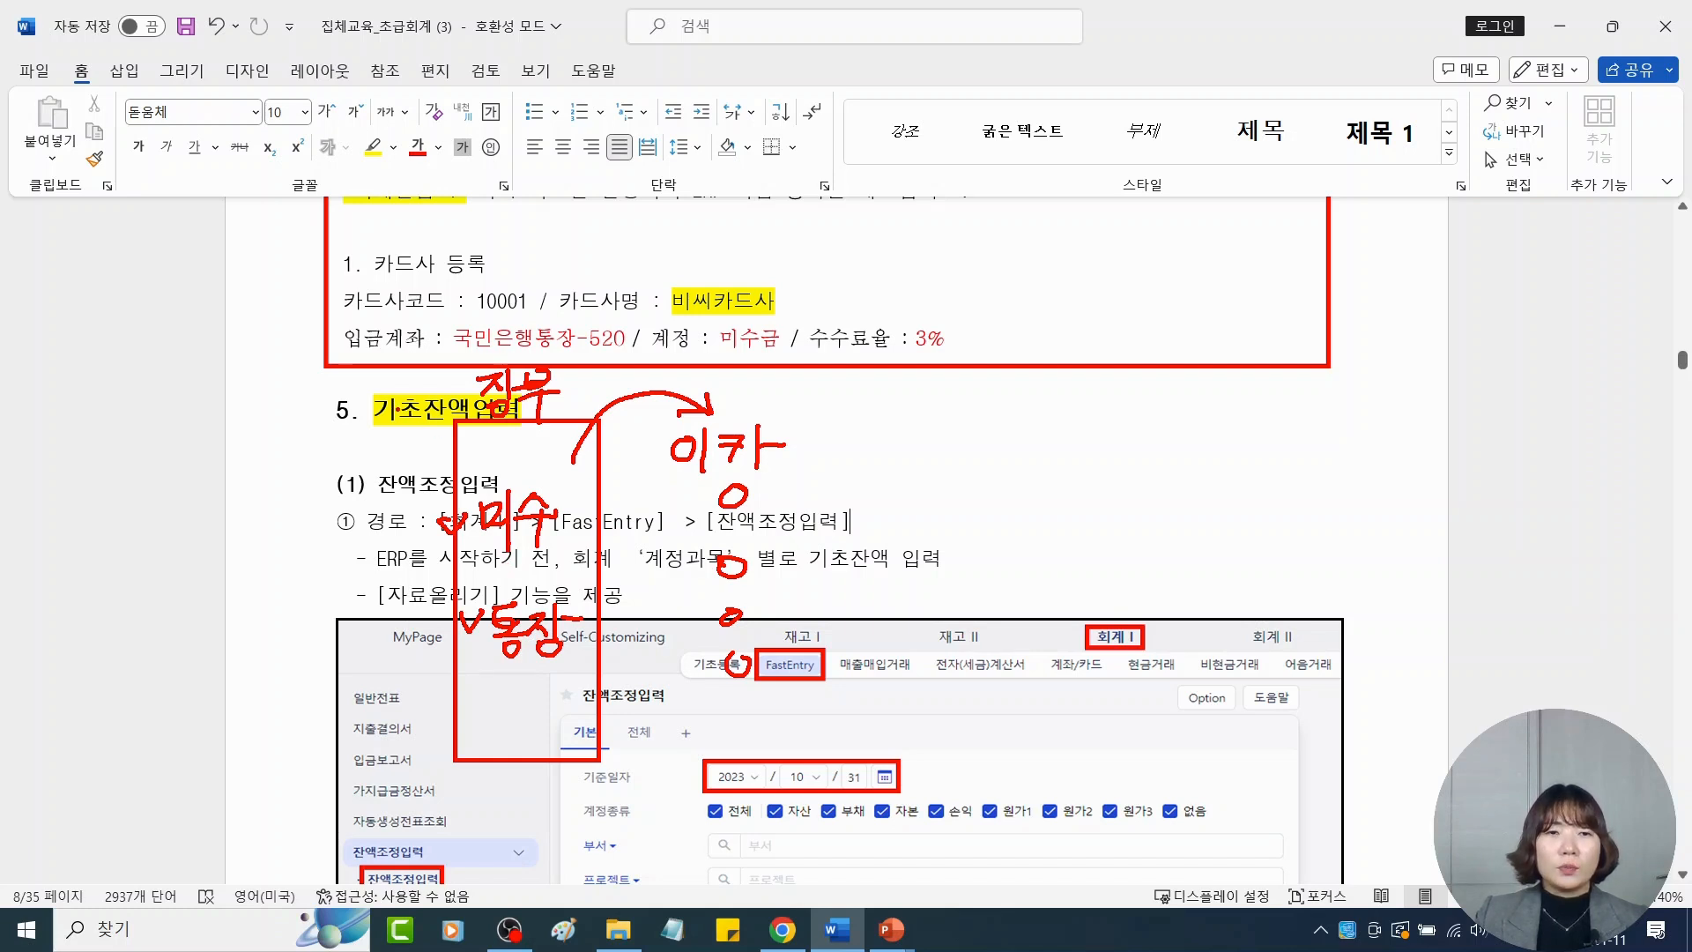
pyautogui.press('Escape')
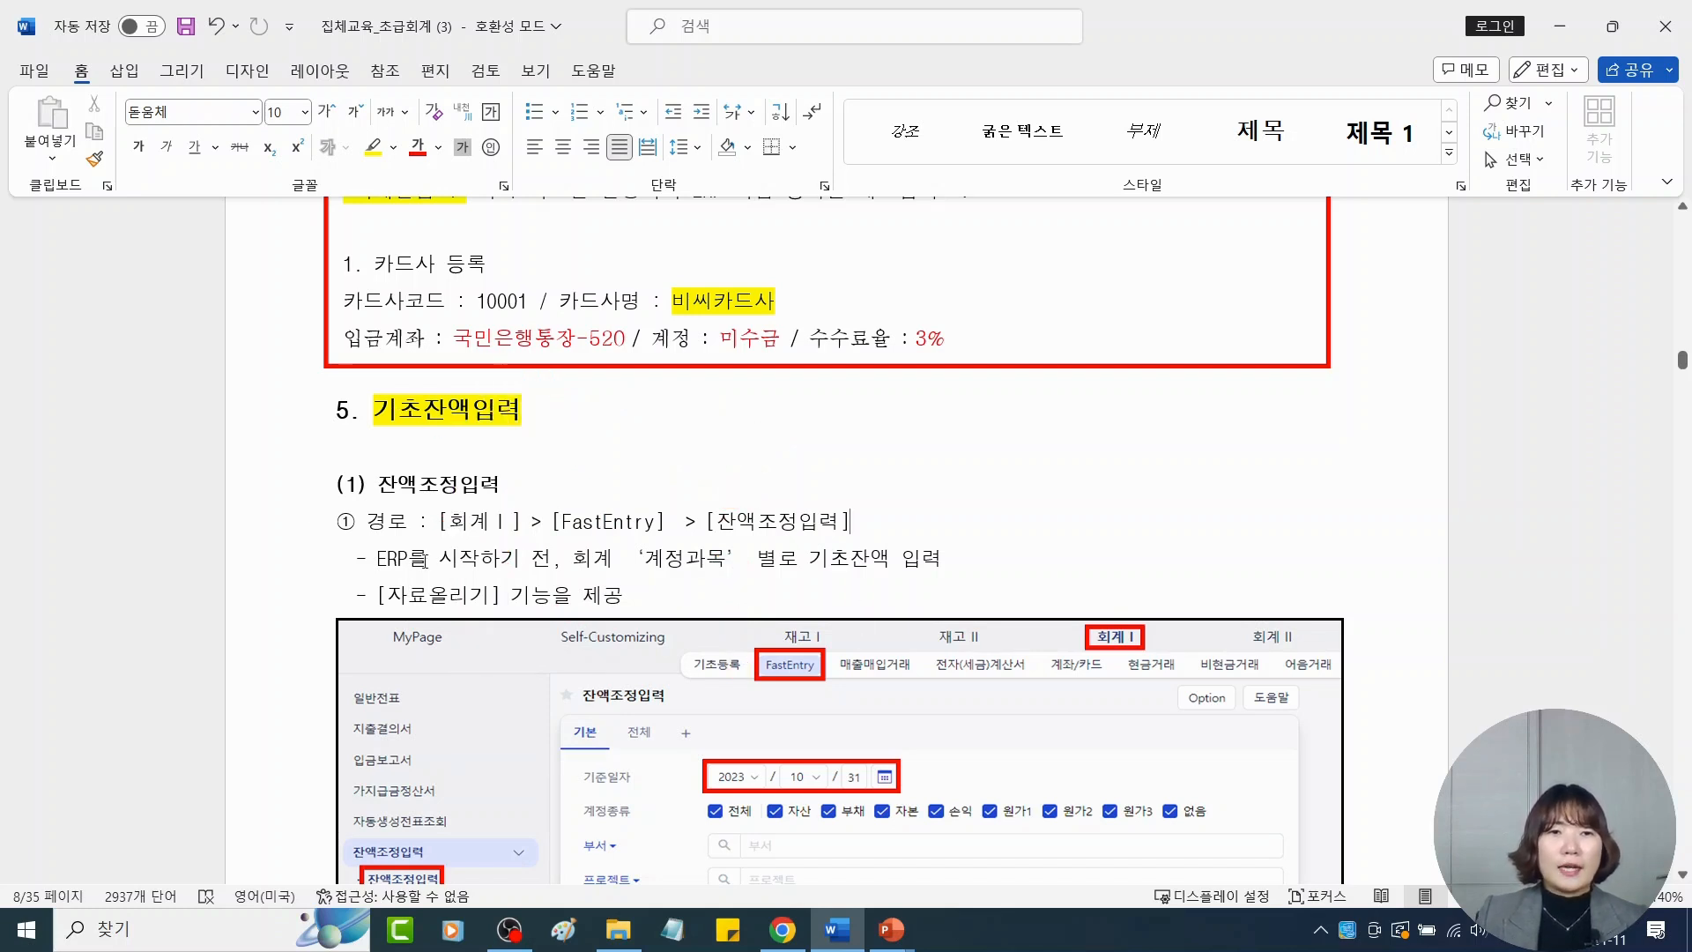
# Highlight the subsection title "잔액조정입력" and the phrases "ERP를 시작하기 전" and "계정과목’ 별로 기초잔액 입력" in yellow
pyautogui.moveTo(380, 483); pyautogui.dragTo(501, 484)
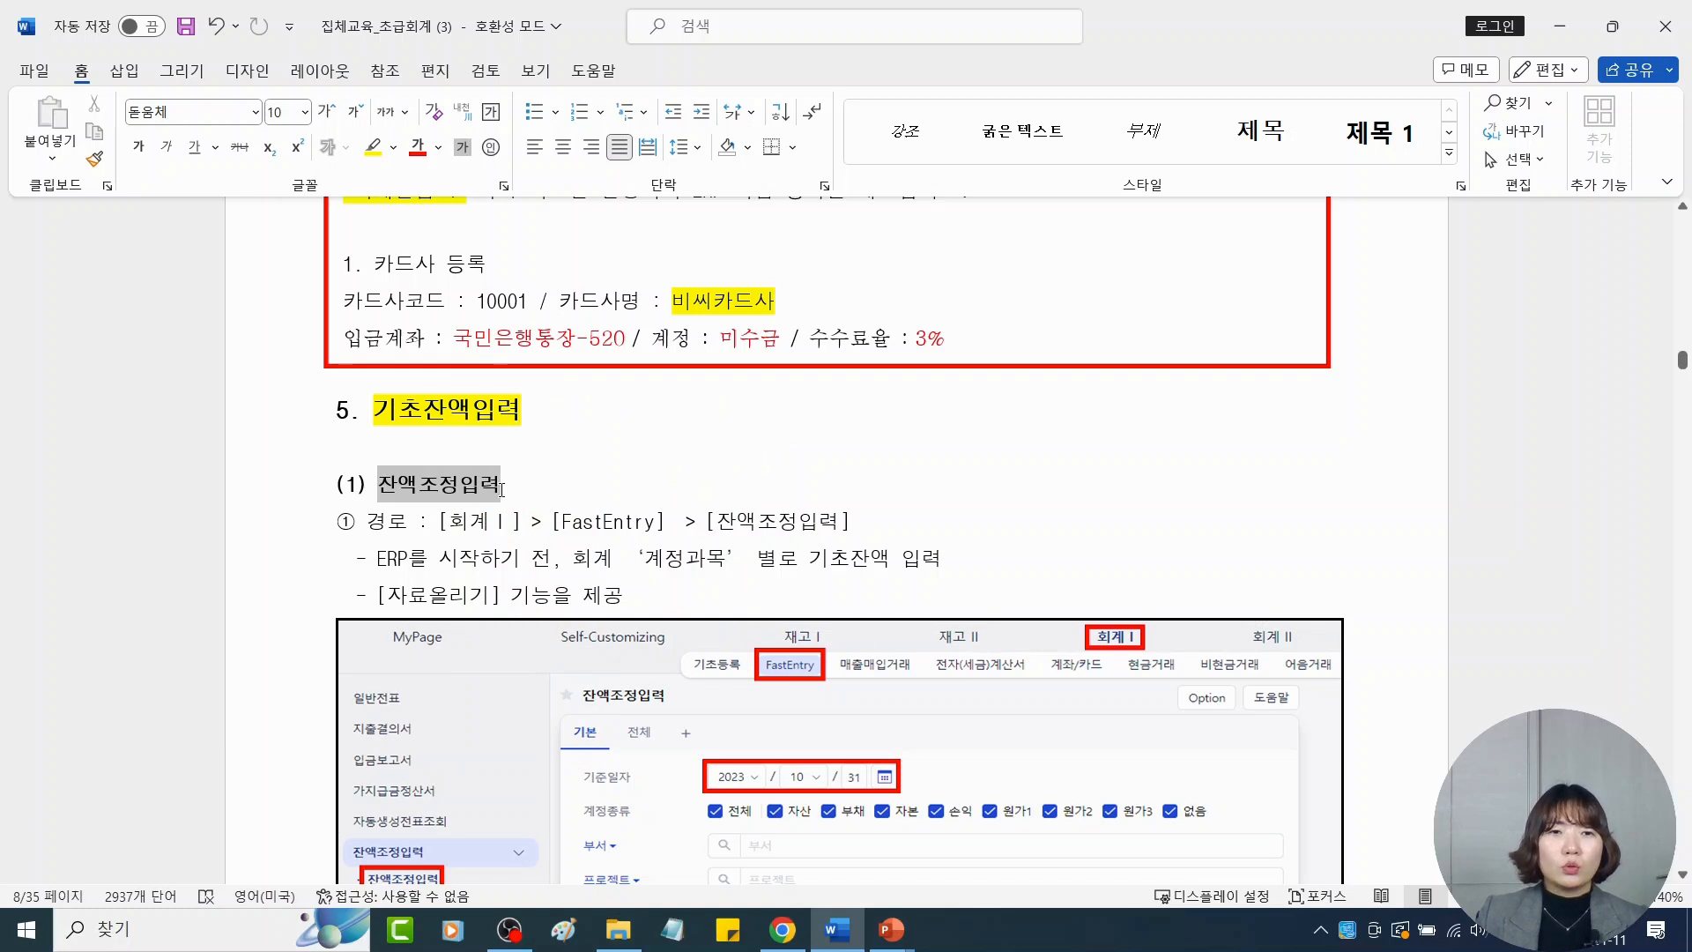
pyautogui.click(598, 451)
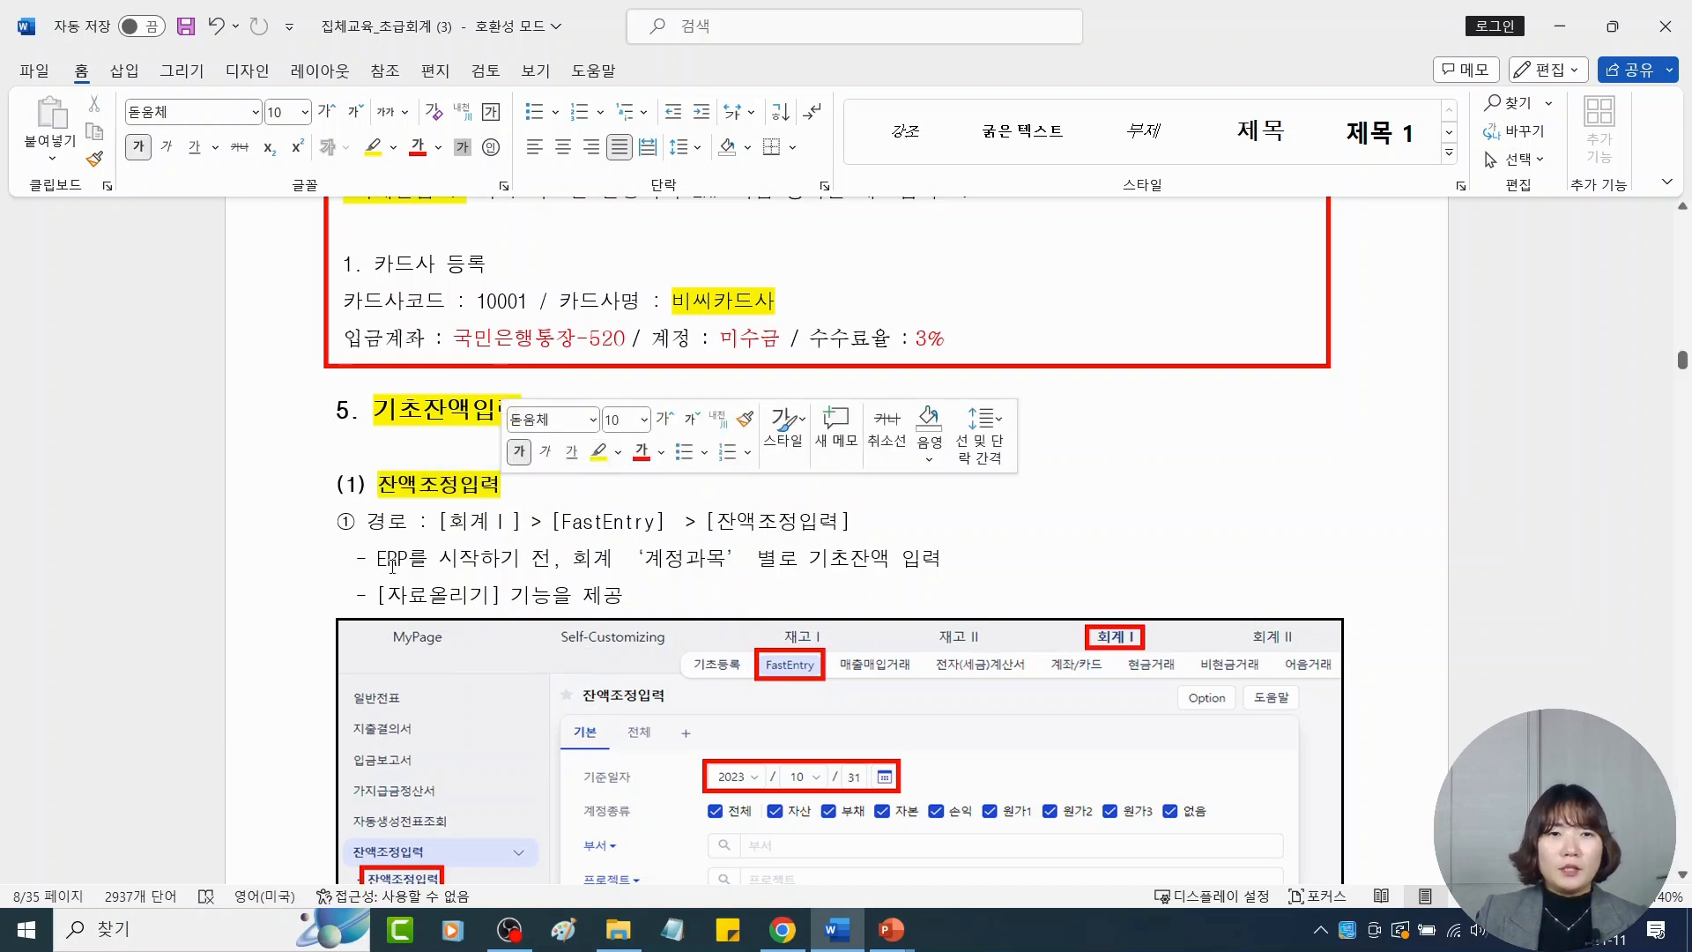
pyautogui.moveTo(380, 559); pyautogui.dragTo(552, 559)
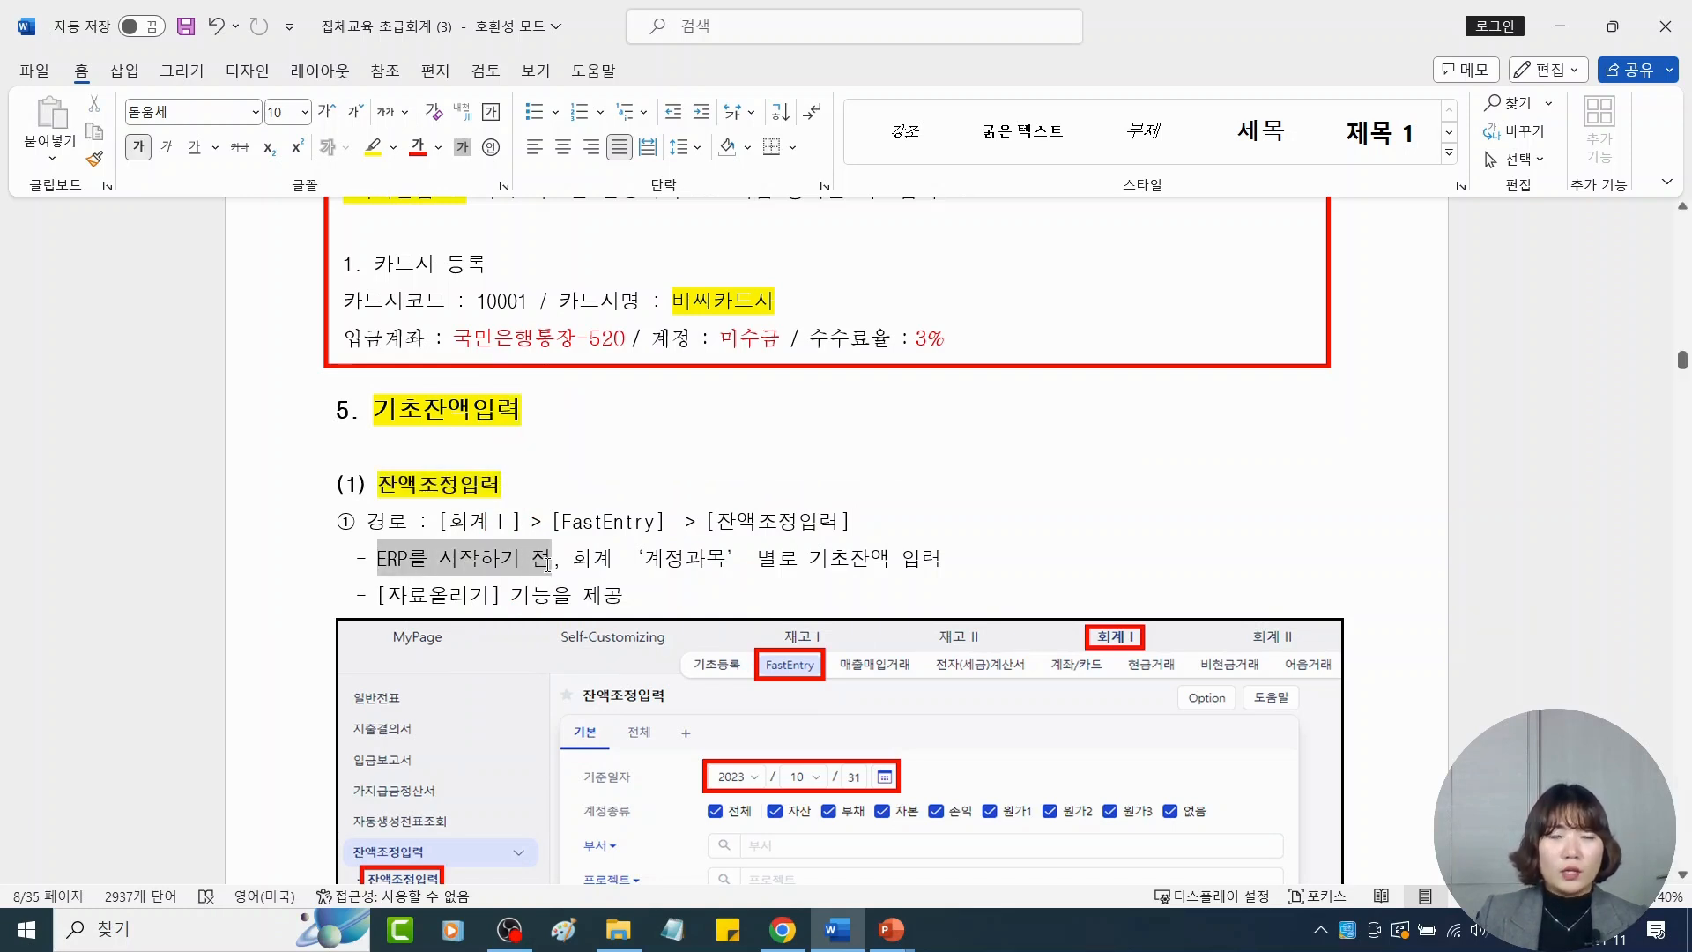
pyautogui.click(644, 527)
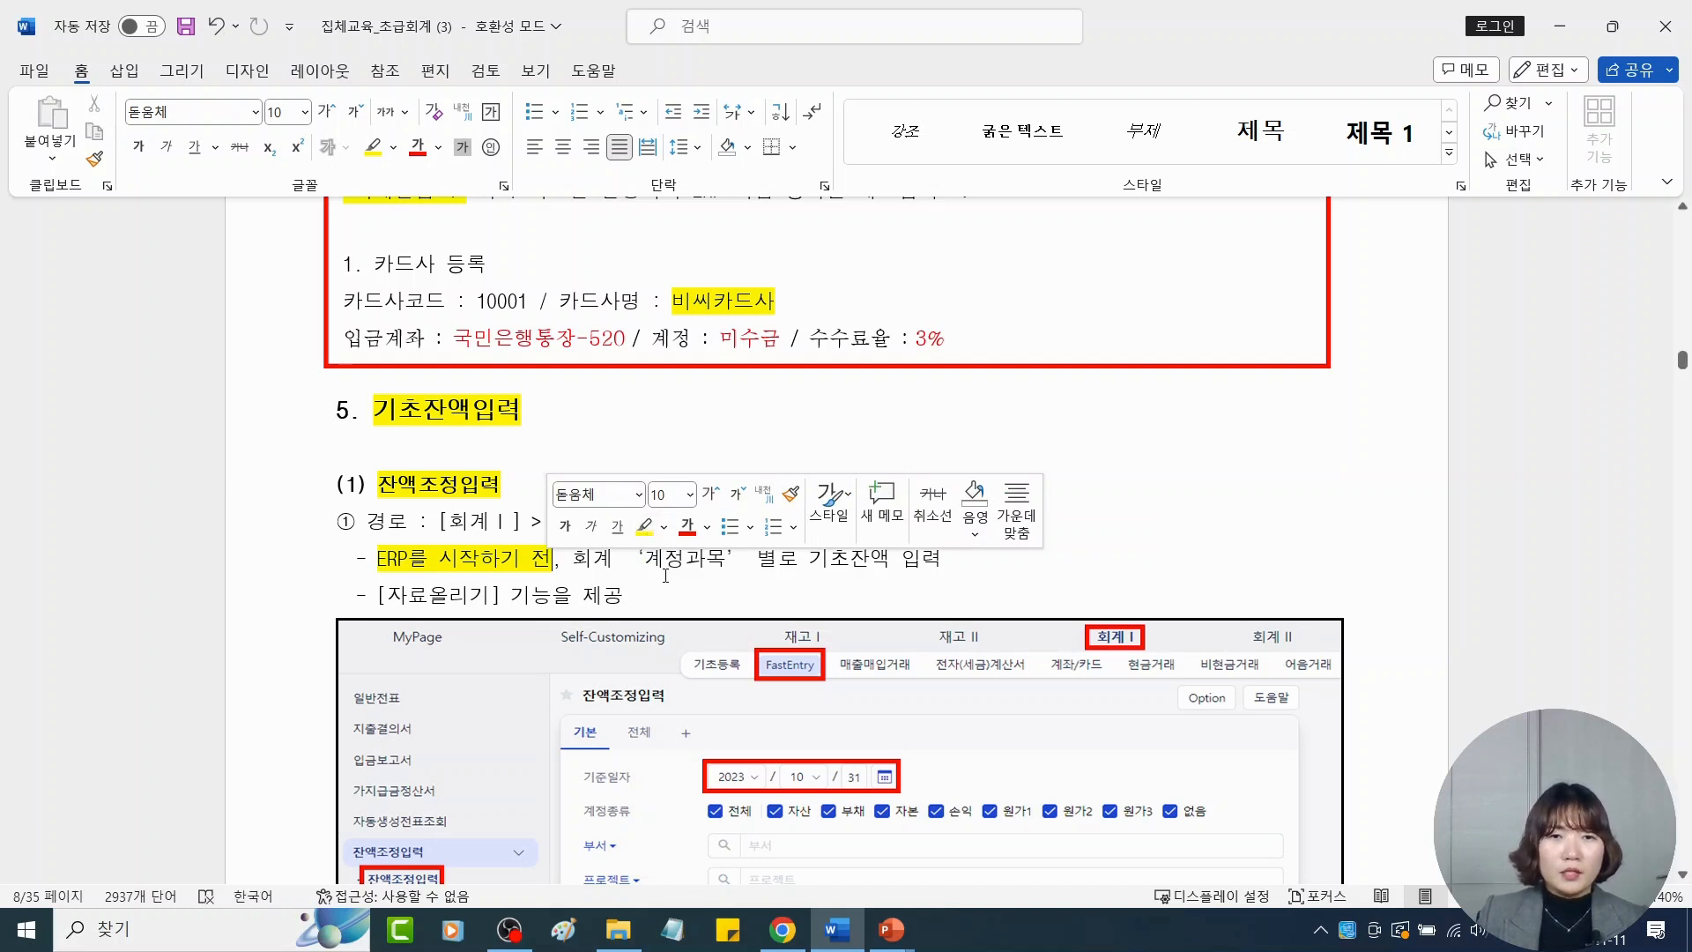
pyautogui.moveTo(665, 560); pyautogui.dragTo(938, 561)
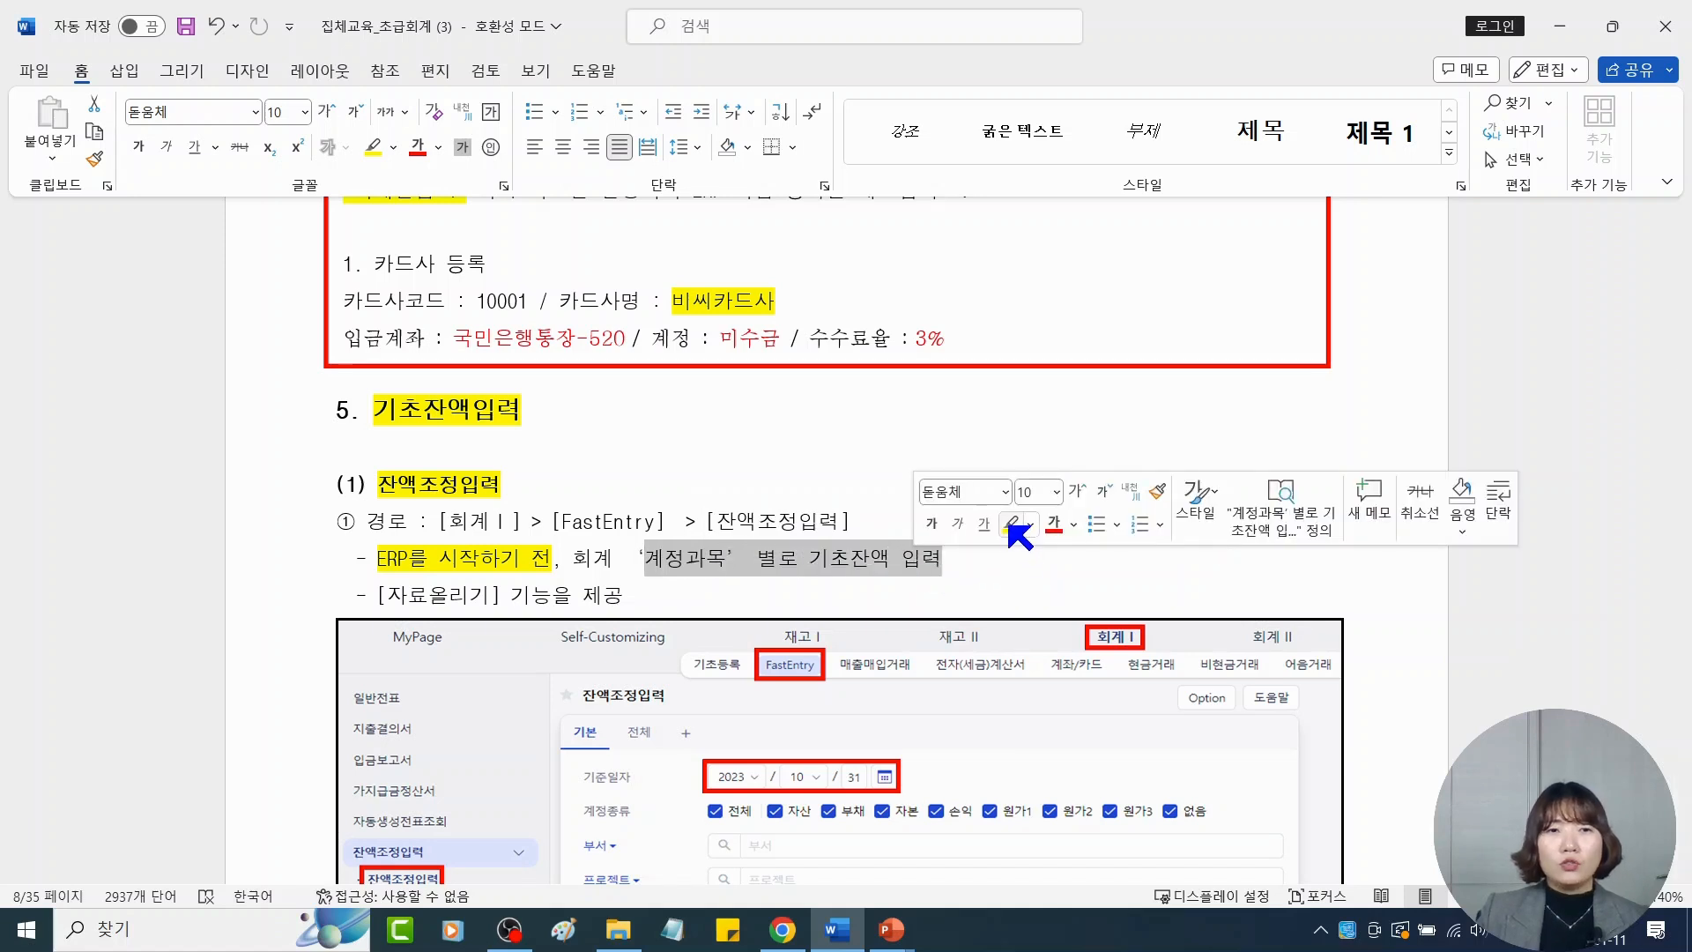
pyautogui.click(1013, 525)
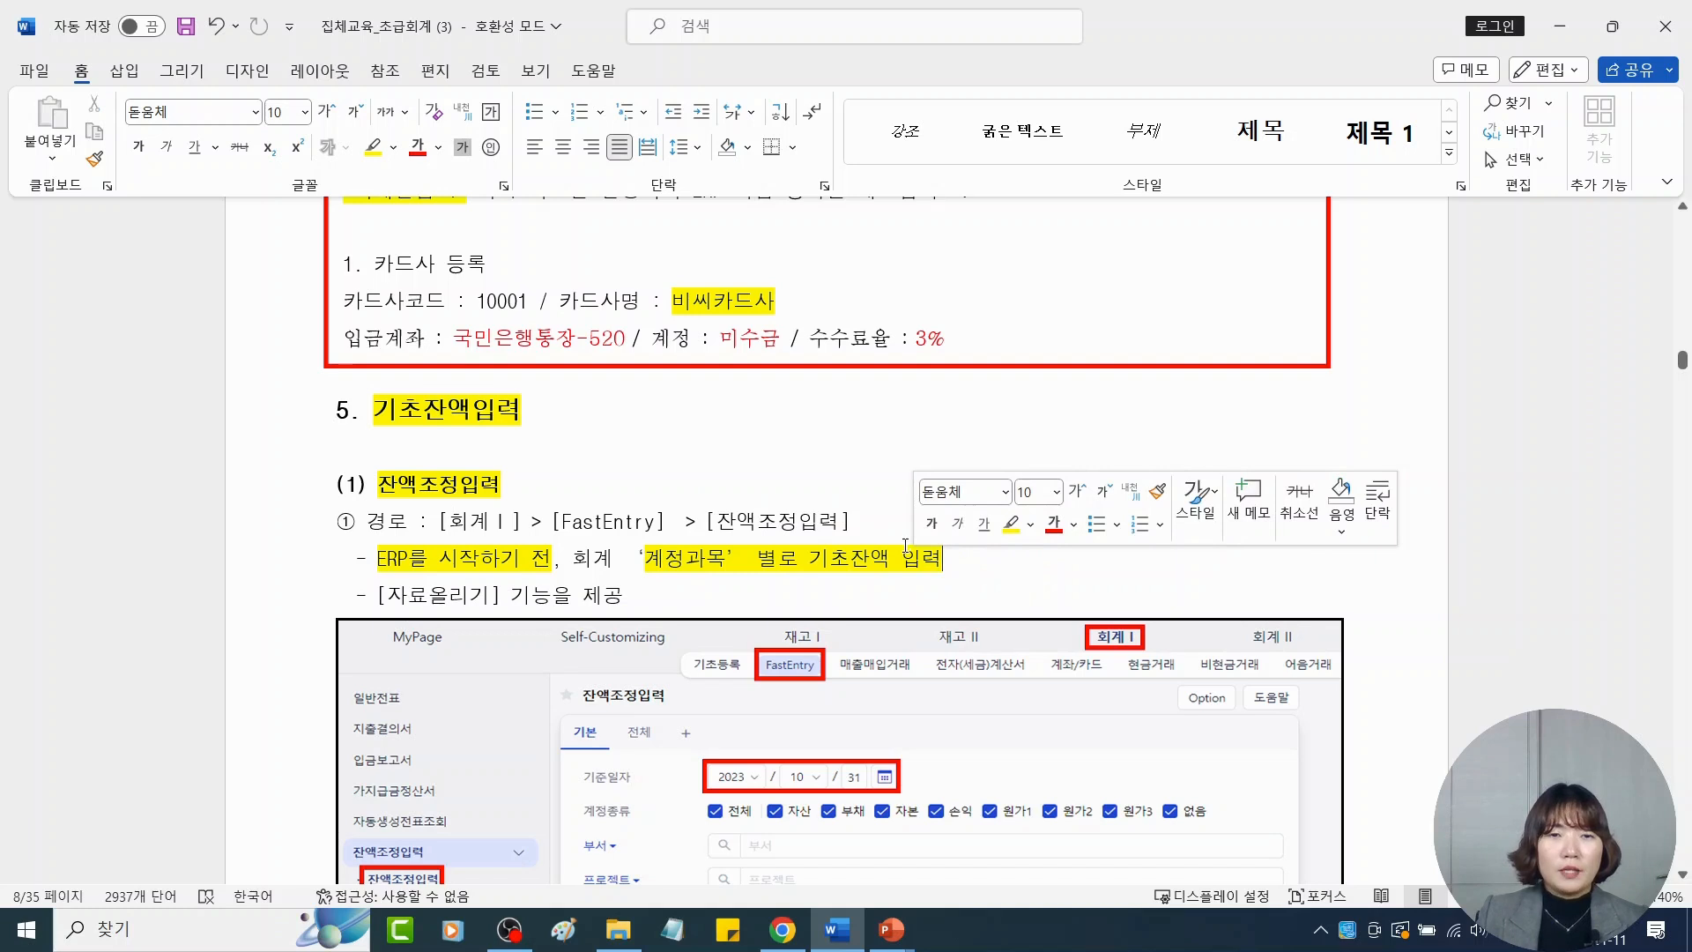
# Colour the path text "FastEntry] > [잔액조정입력" red in the 경로 line
pyautogui.scroll(-1, 903, 541)
pyautogui.scroll(-1, 902, 538)
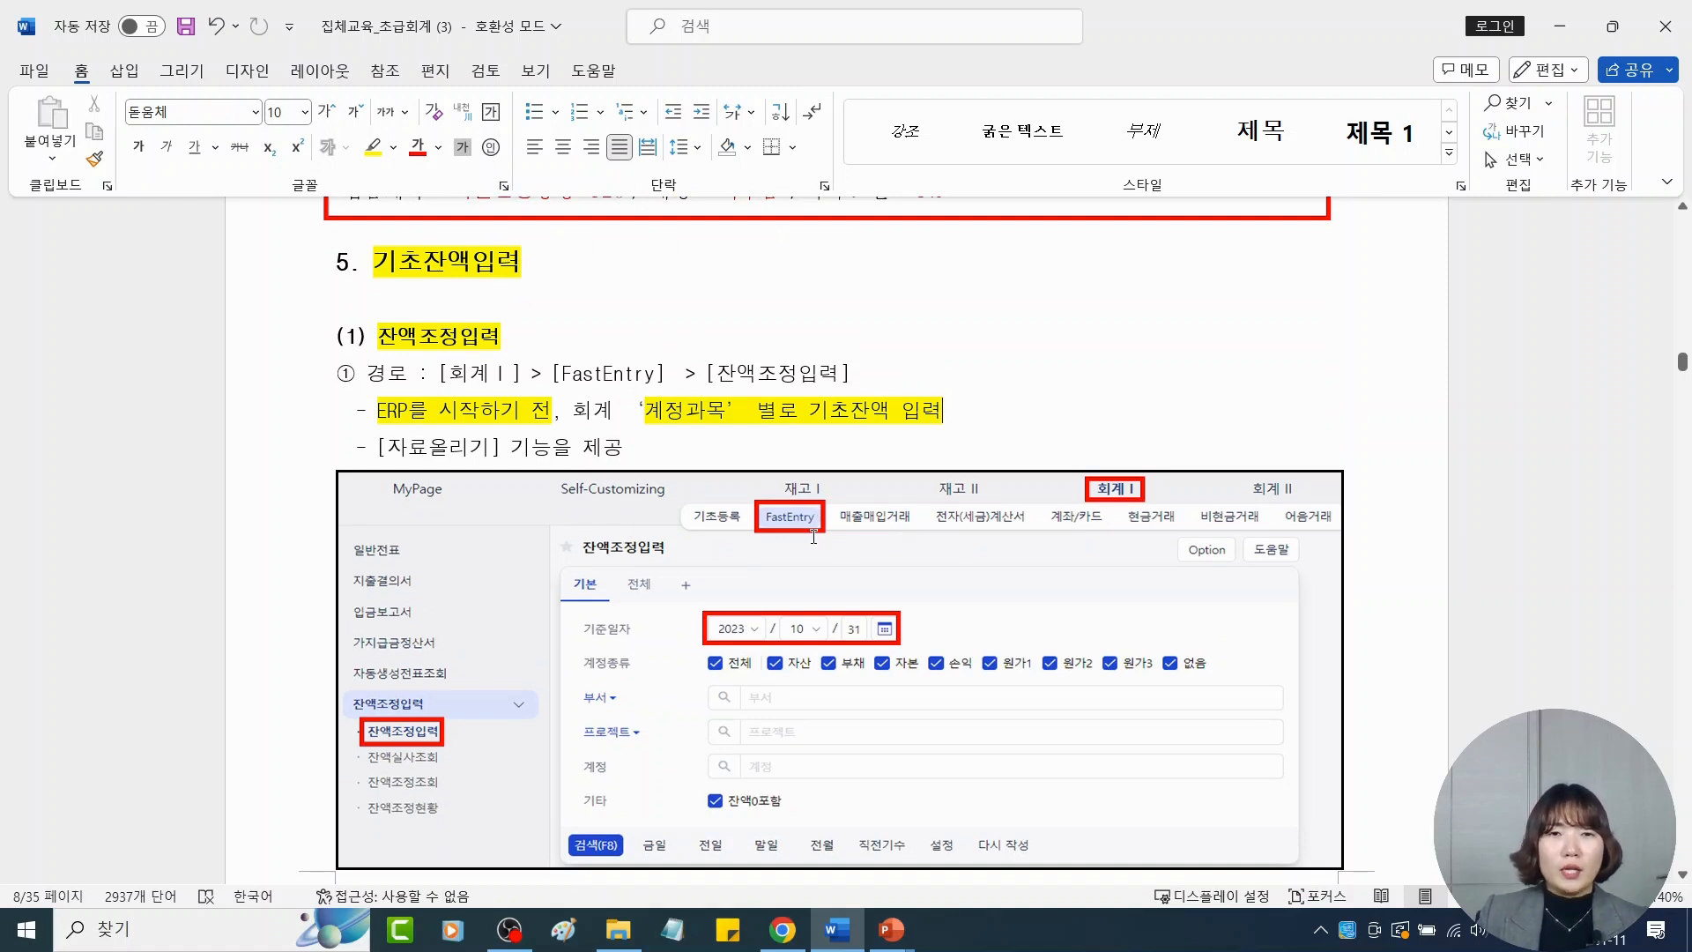
pyautogui.moveTo(562, 373); pyautogui.dragTo(840, 376)
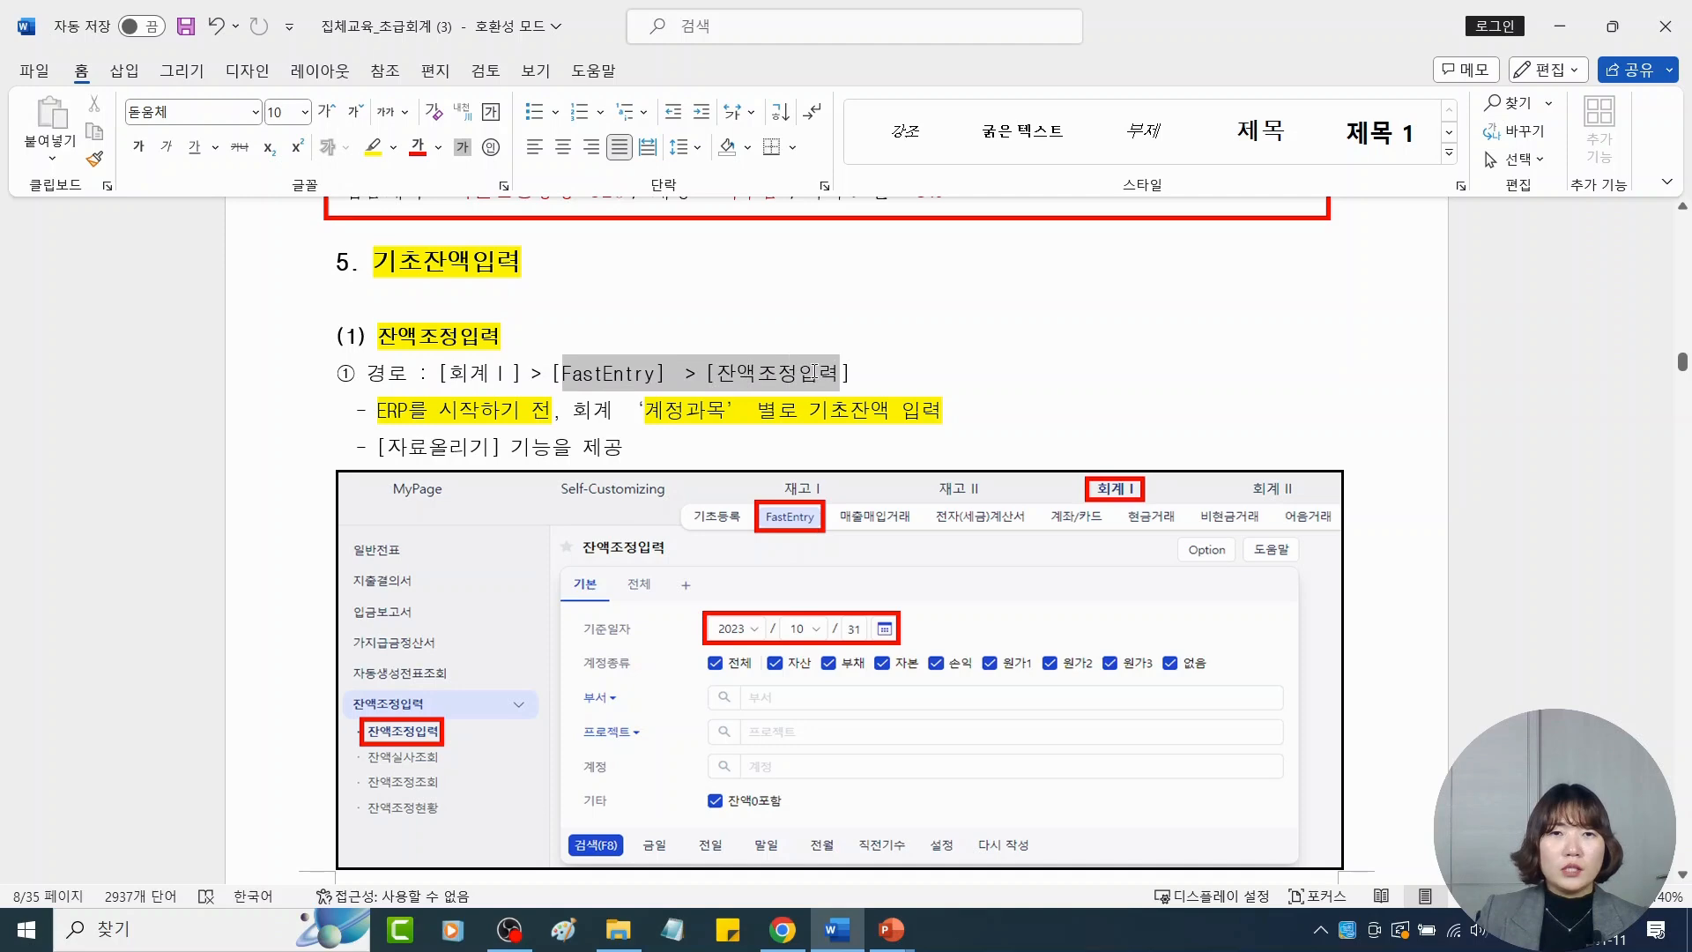
pyautogui.click(954, 333)
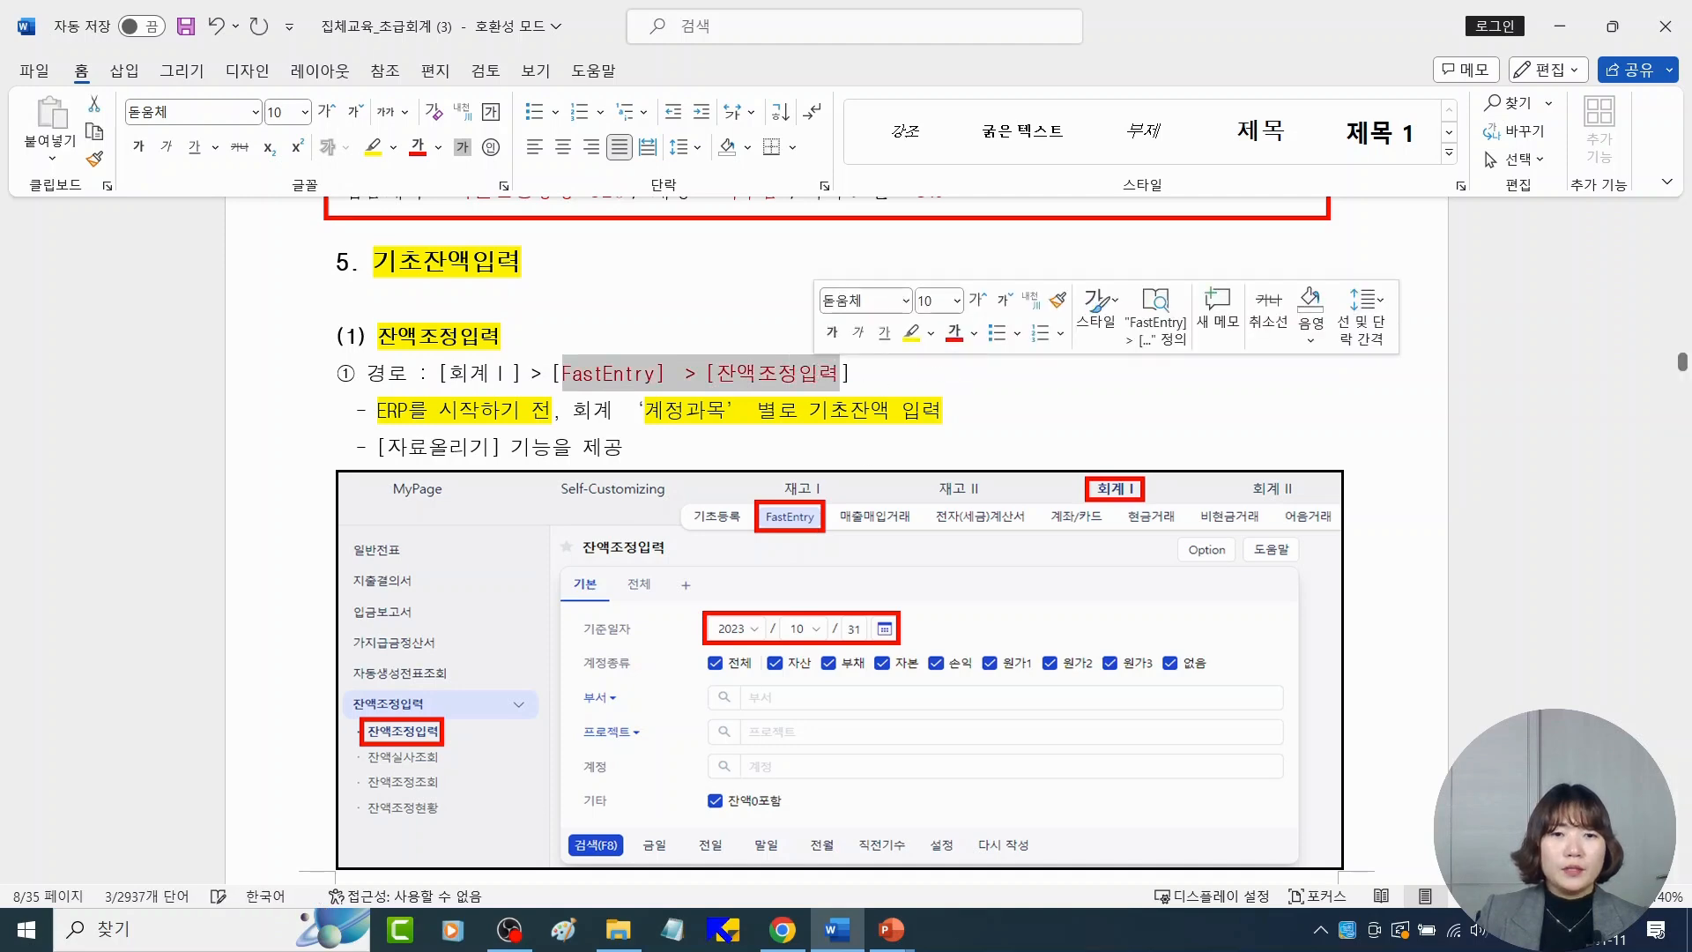
# Switch to Ecount ERP in Chrome and open the 잔액조정입력 page in the FastEntry section of 회계 I
pyautogui.click(780, 929)
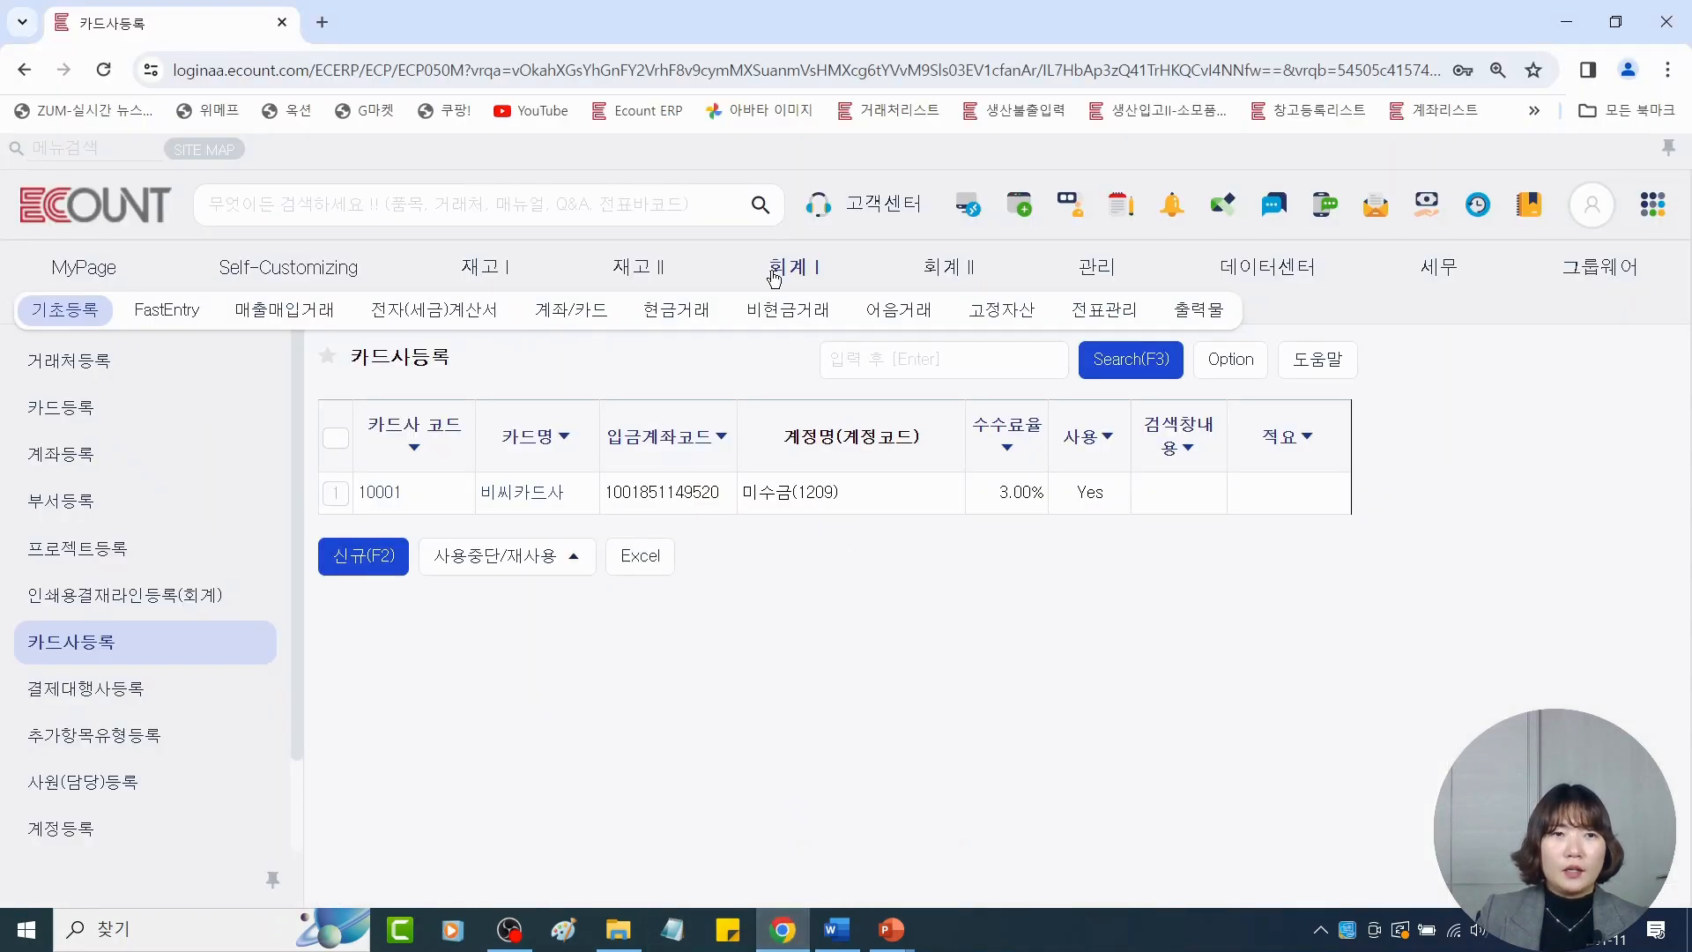
pyautogui.click(181, 324)
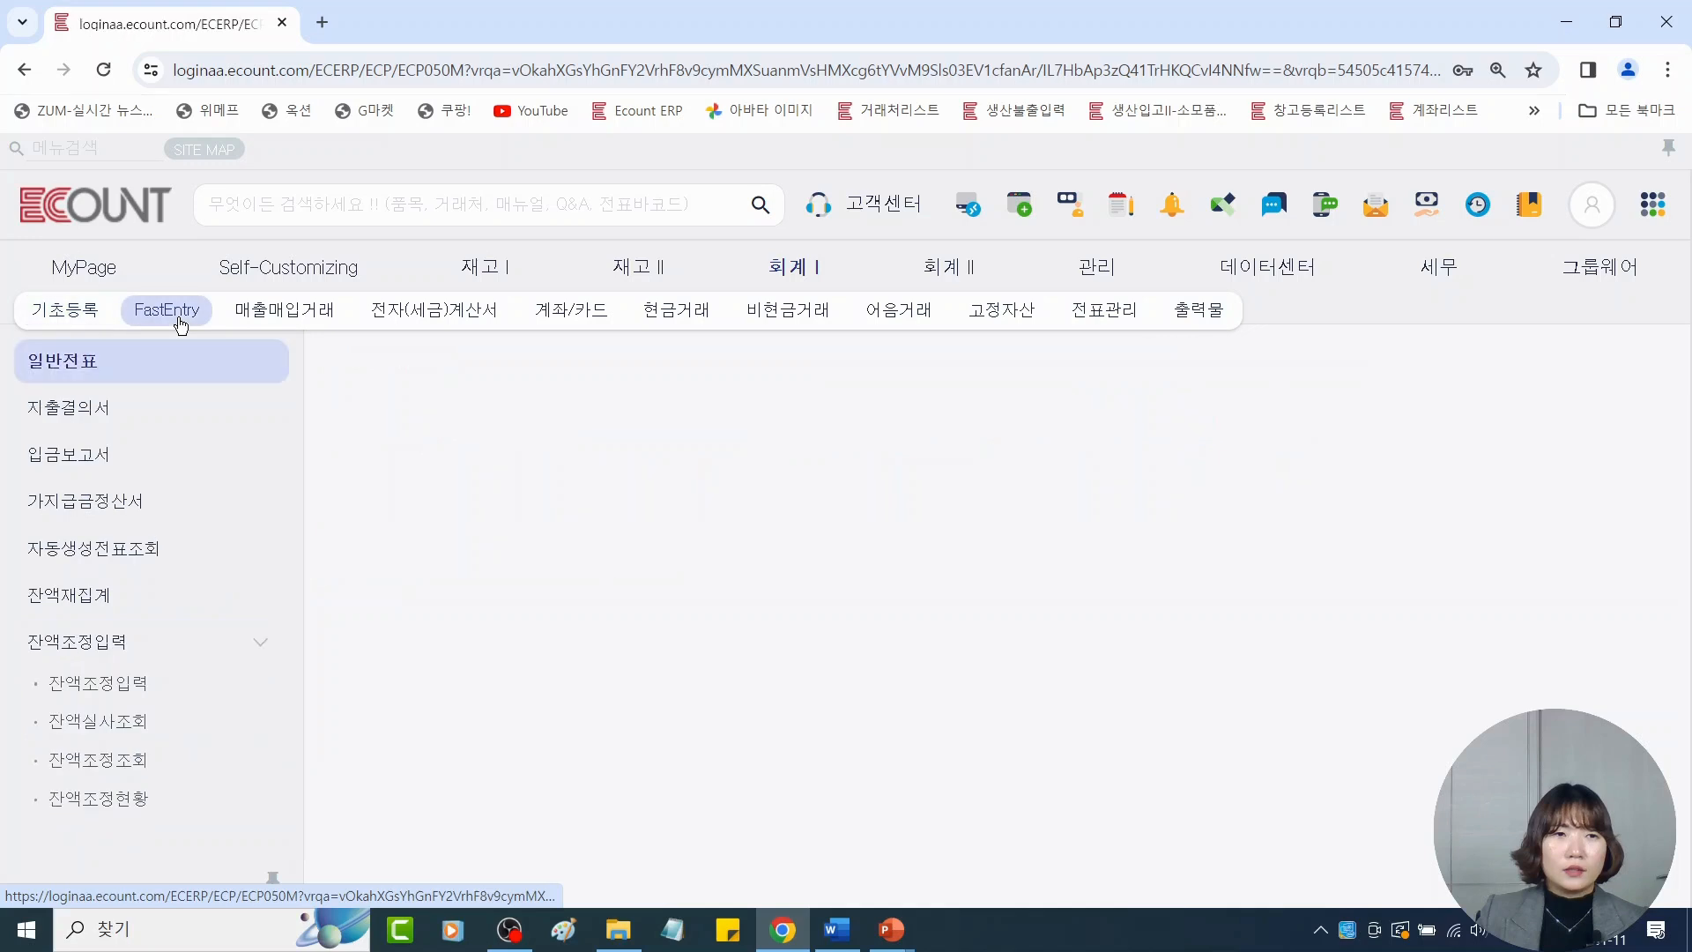
pyautogui.click(170, 686)
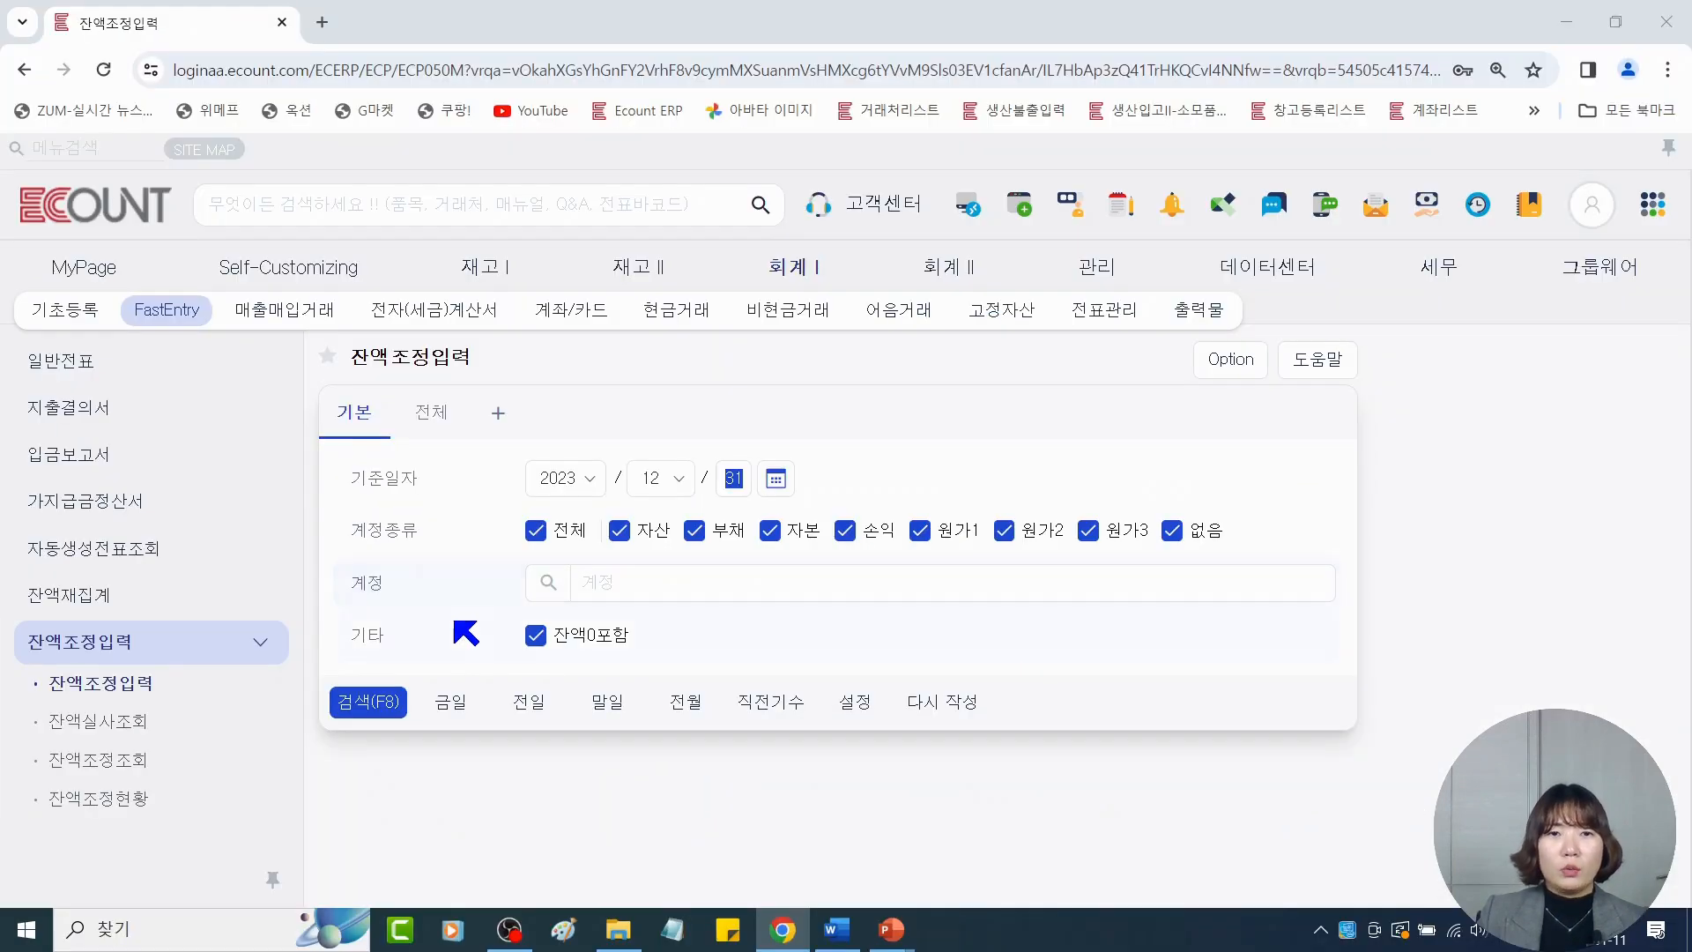
# Switch back to the Word document and mark the 기준일자 field in the screenshot with a red curved arrow and a question mark
pyautogui.click(837, 928)
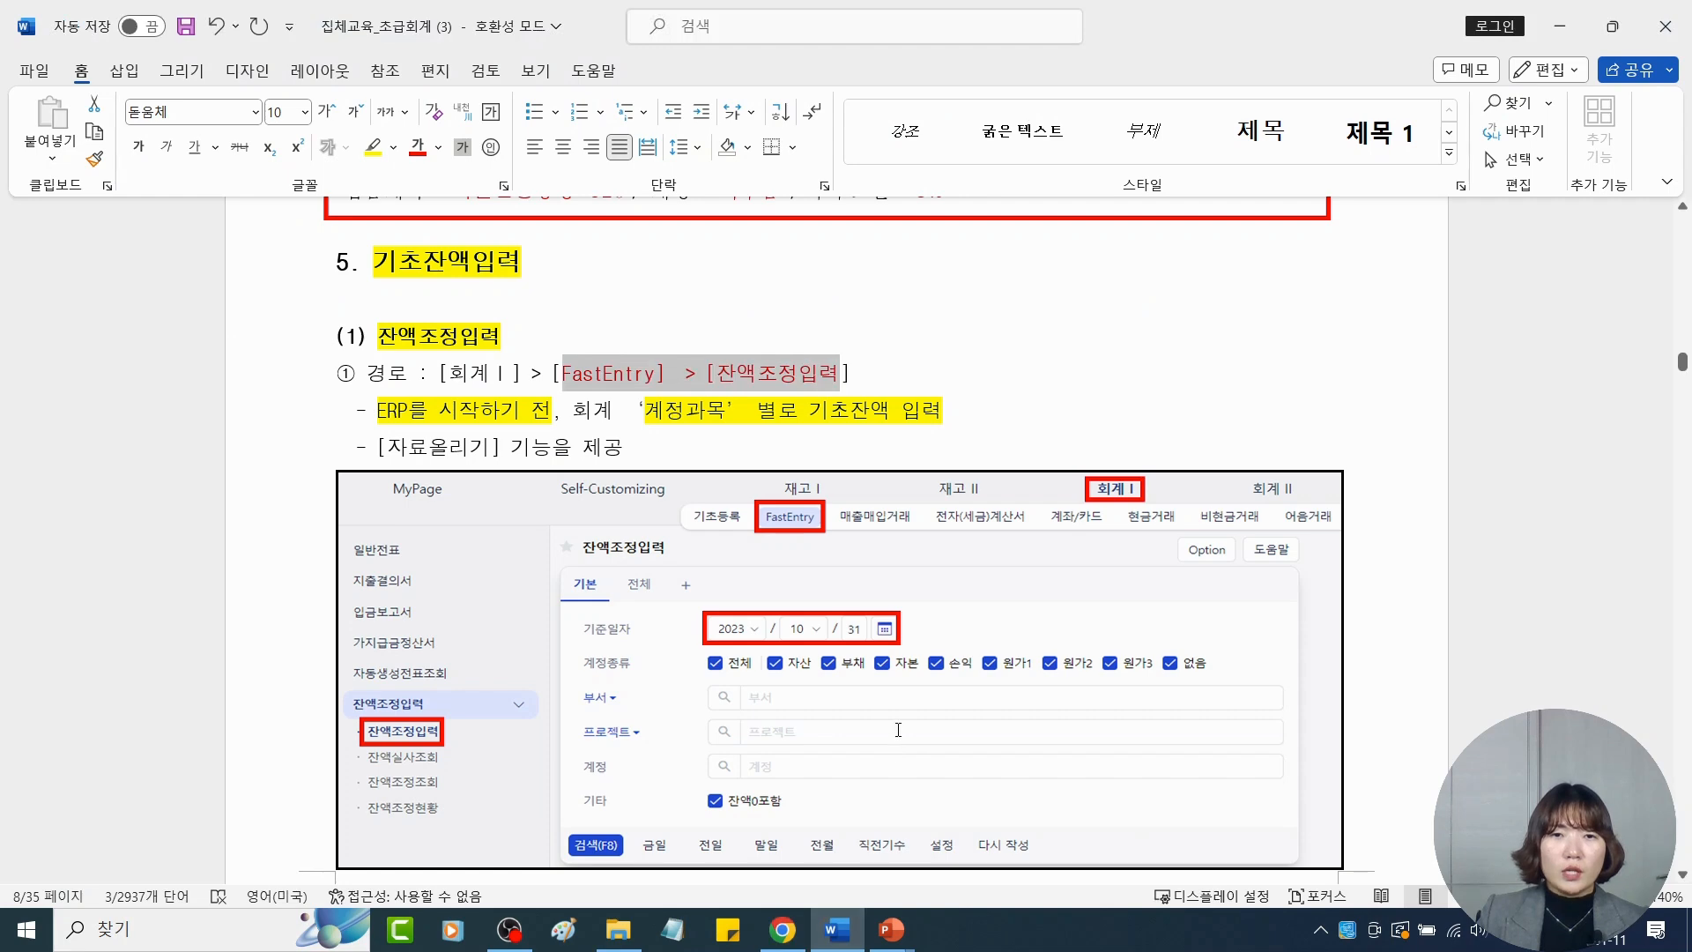
pyautogui.scroll(-2, 898, 730)
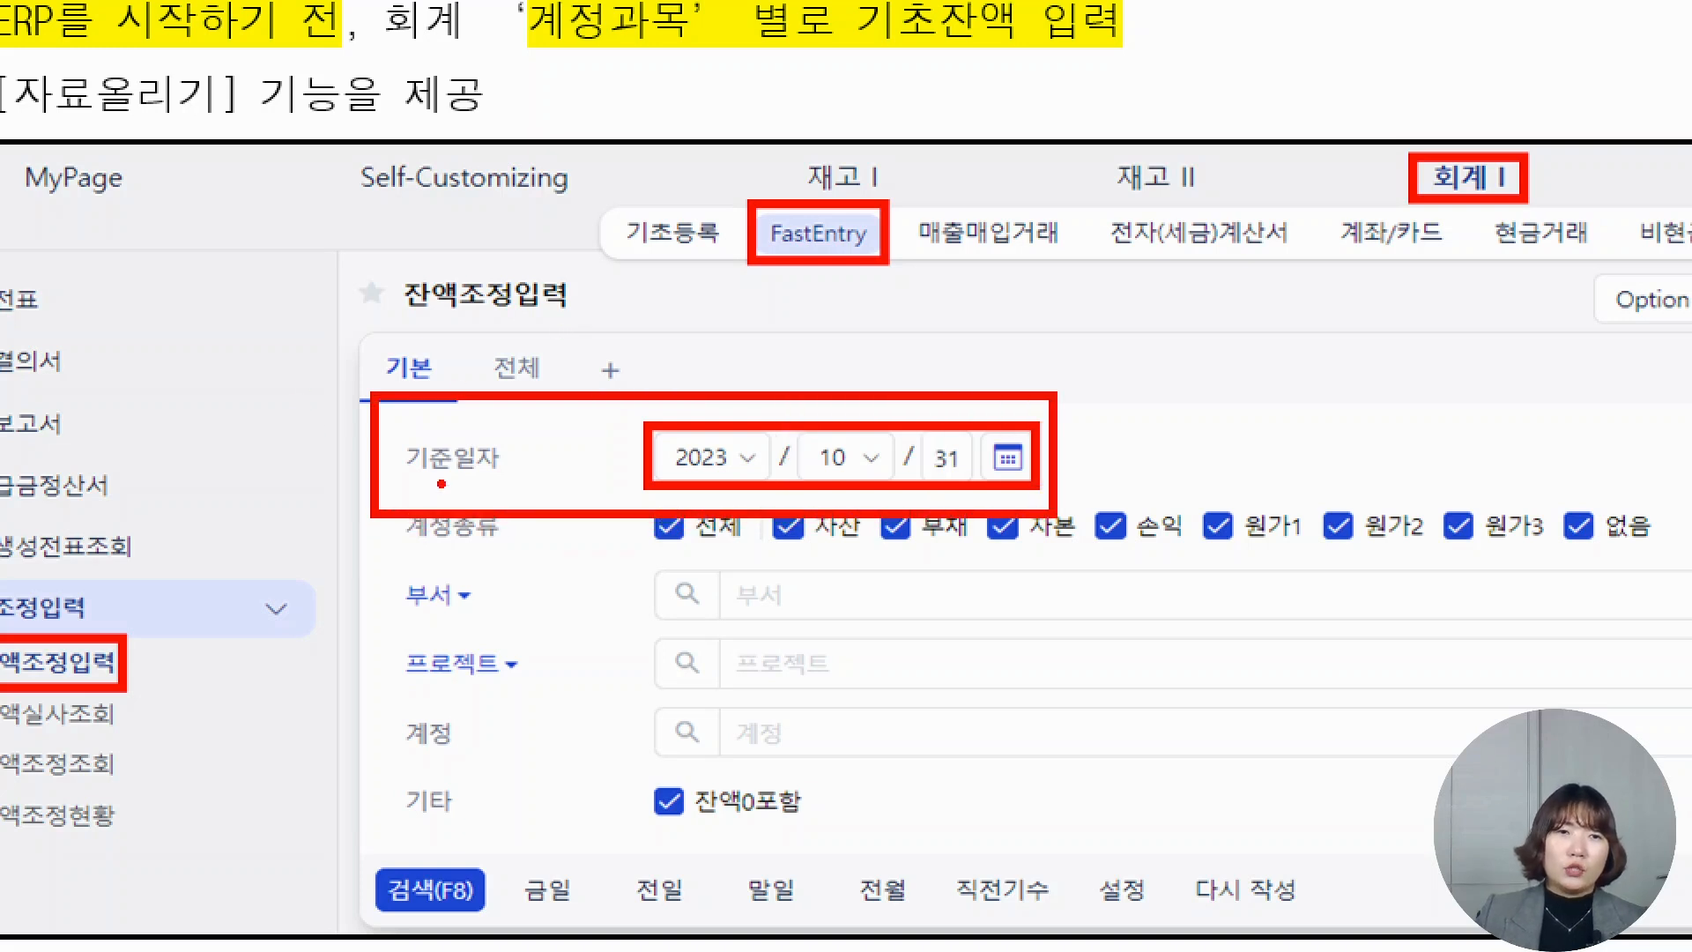
pyautogui.moveTo(442, 484)
pyautogui.mouseDown()
pyautogui.moveTo(431, 509)
pyautogui.moveTo(532, 698)
pyautogui.mouseUp()
pyautogui.click(545, 735)
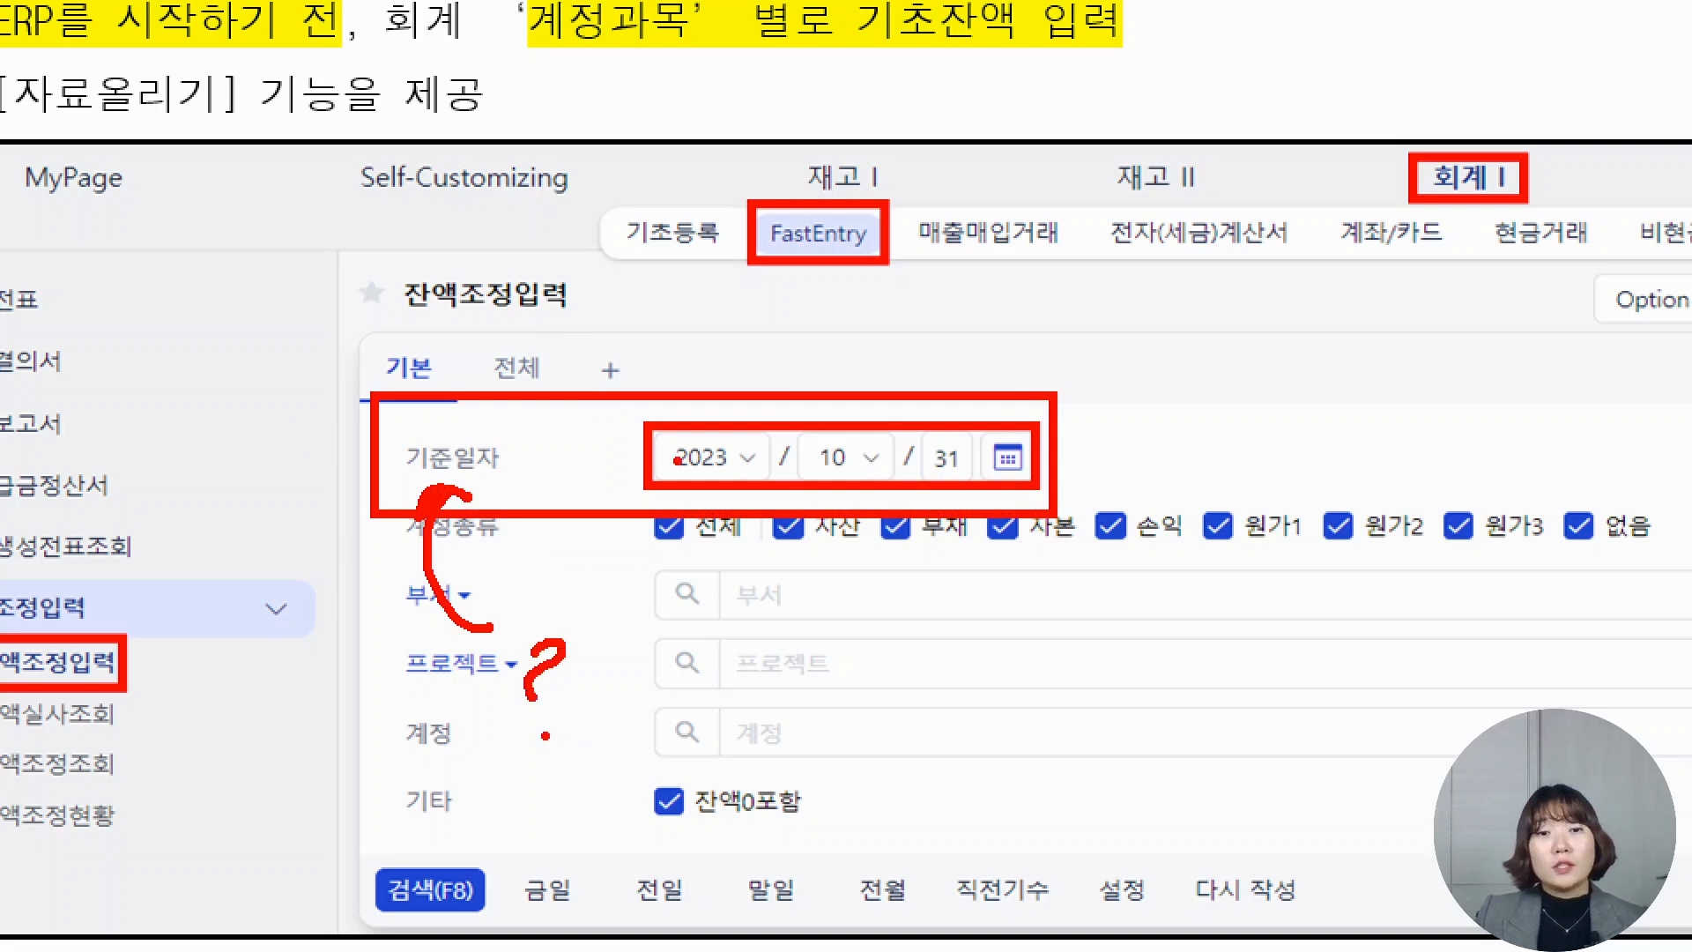
# Handwrite "마감일자" in red beside the question mark
pyautogui.moveTo(616, 665)
pyautogui.mouseDown()
pyautogui.moveTo(622, 696)
pyautogui.moveTo(660, 679)
pyautogui.moveTo(683, 691)
pyautogui.mouseUp()
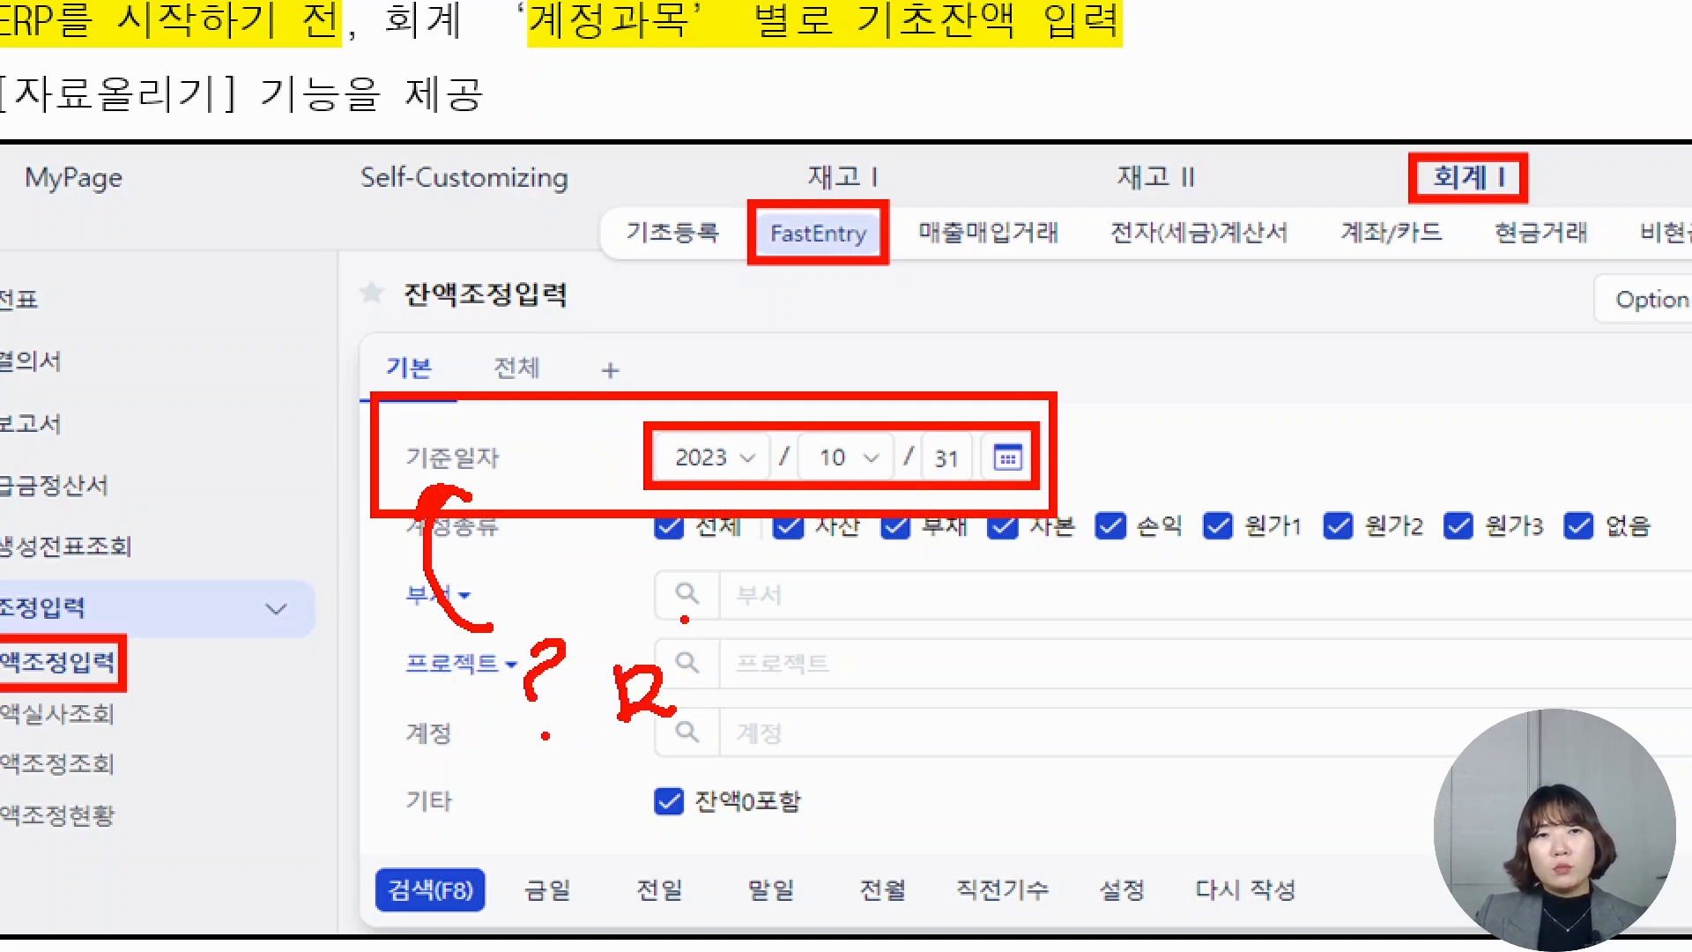
pyautogui.moveTo(685, 619); pyautogui.dragTo(700, 762)
pyautogui.moveTo(698, 681)
pyautogui.mouseDown()
pyautogui.moveTo(728, 675)
pyautogui.moveTo(750, 705)
pyautogui.mouseUp()
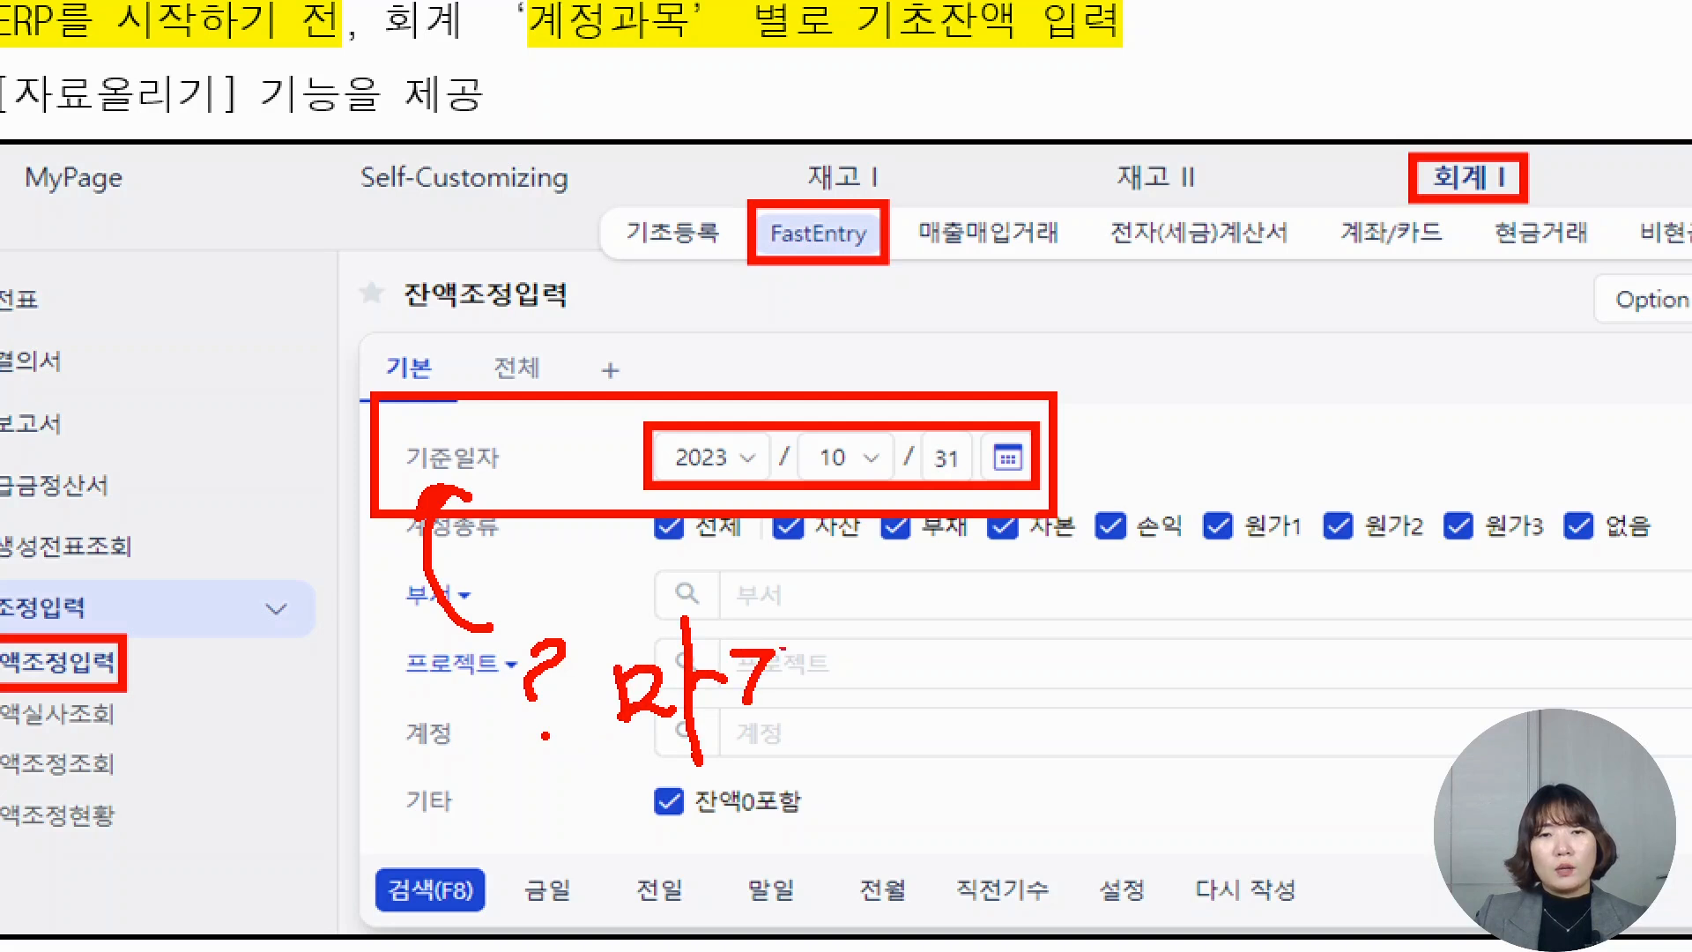
pyautogui.moveTo(791, 627)
pyautogui.mouseDown()
pyautogui.moveTo(797, 718)
pyautogui.moveTo(846, 667)
pyautogui.mouseUp()
pyautogui.moveTo(737, 721); pyautogui.dragTo(739, 779)
pyautogui.moveTo(738, 719); pyautogui.dragTo(779, 777)
pyautogui.moveTo(738, 779); pyautogui.dragTo(779, 779)
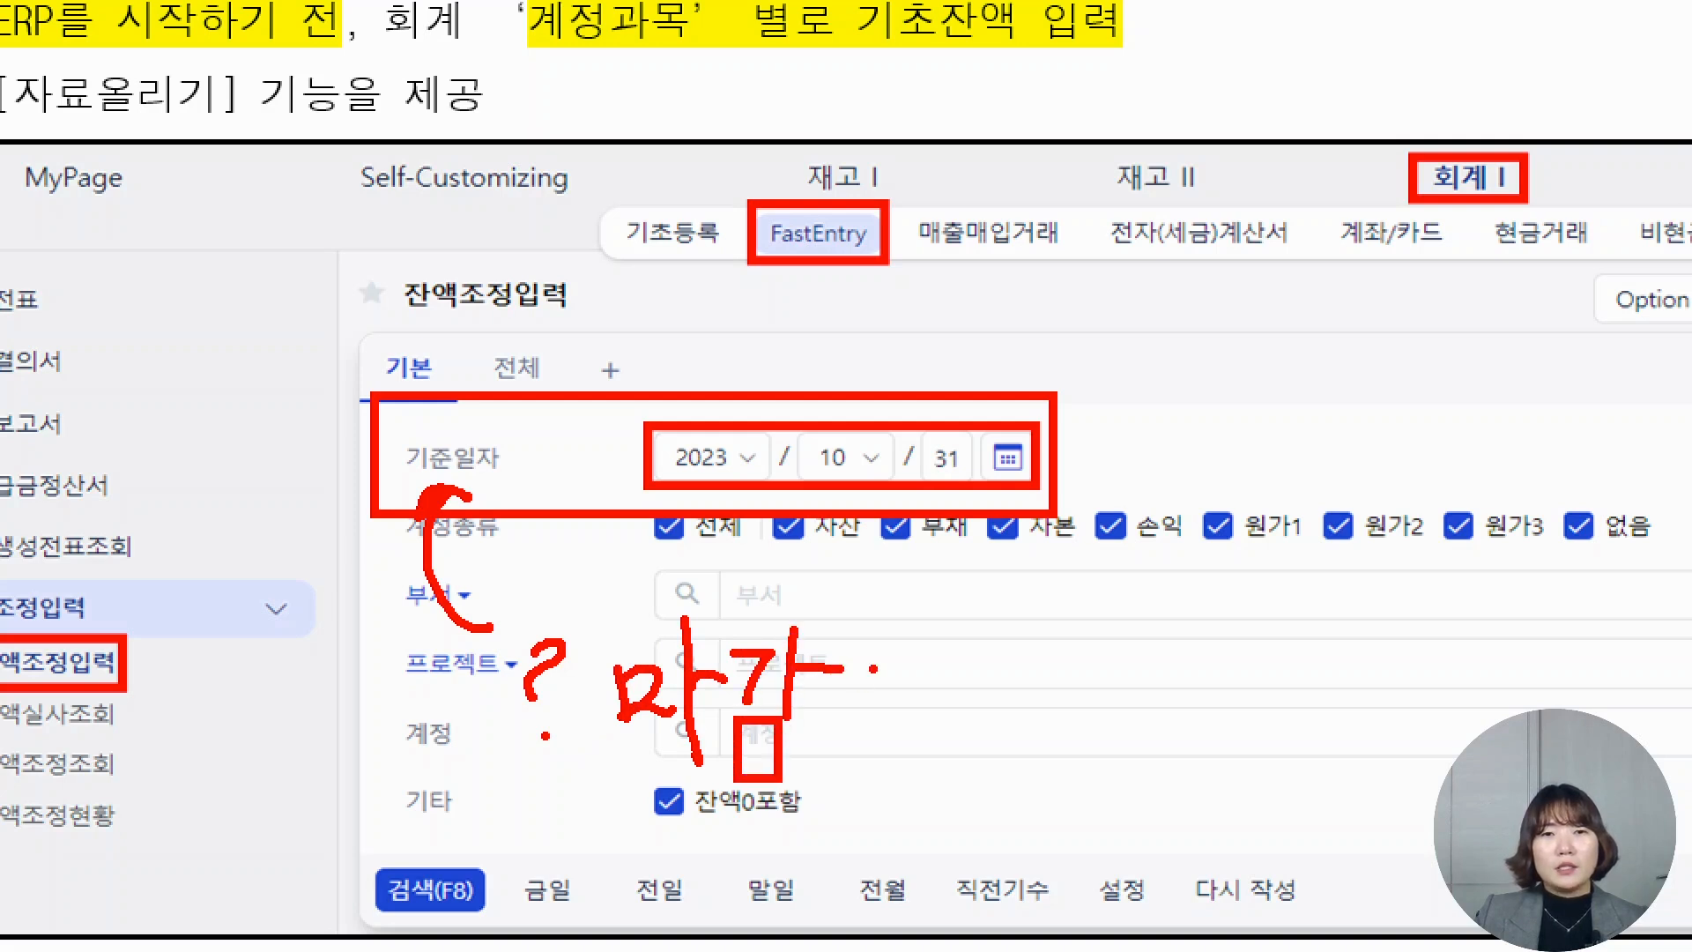
pyautogui.moveTo(877, 635)
pyautogui.mouseDown()
pyautogui.moveTo(907, 696)
pyautogui.moveTo(866, 724)
pyautogui.moveTo(910, 754)
pyautogui.mouseUp()
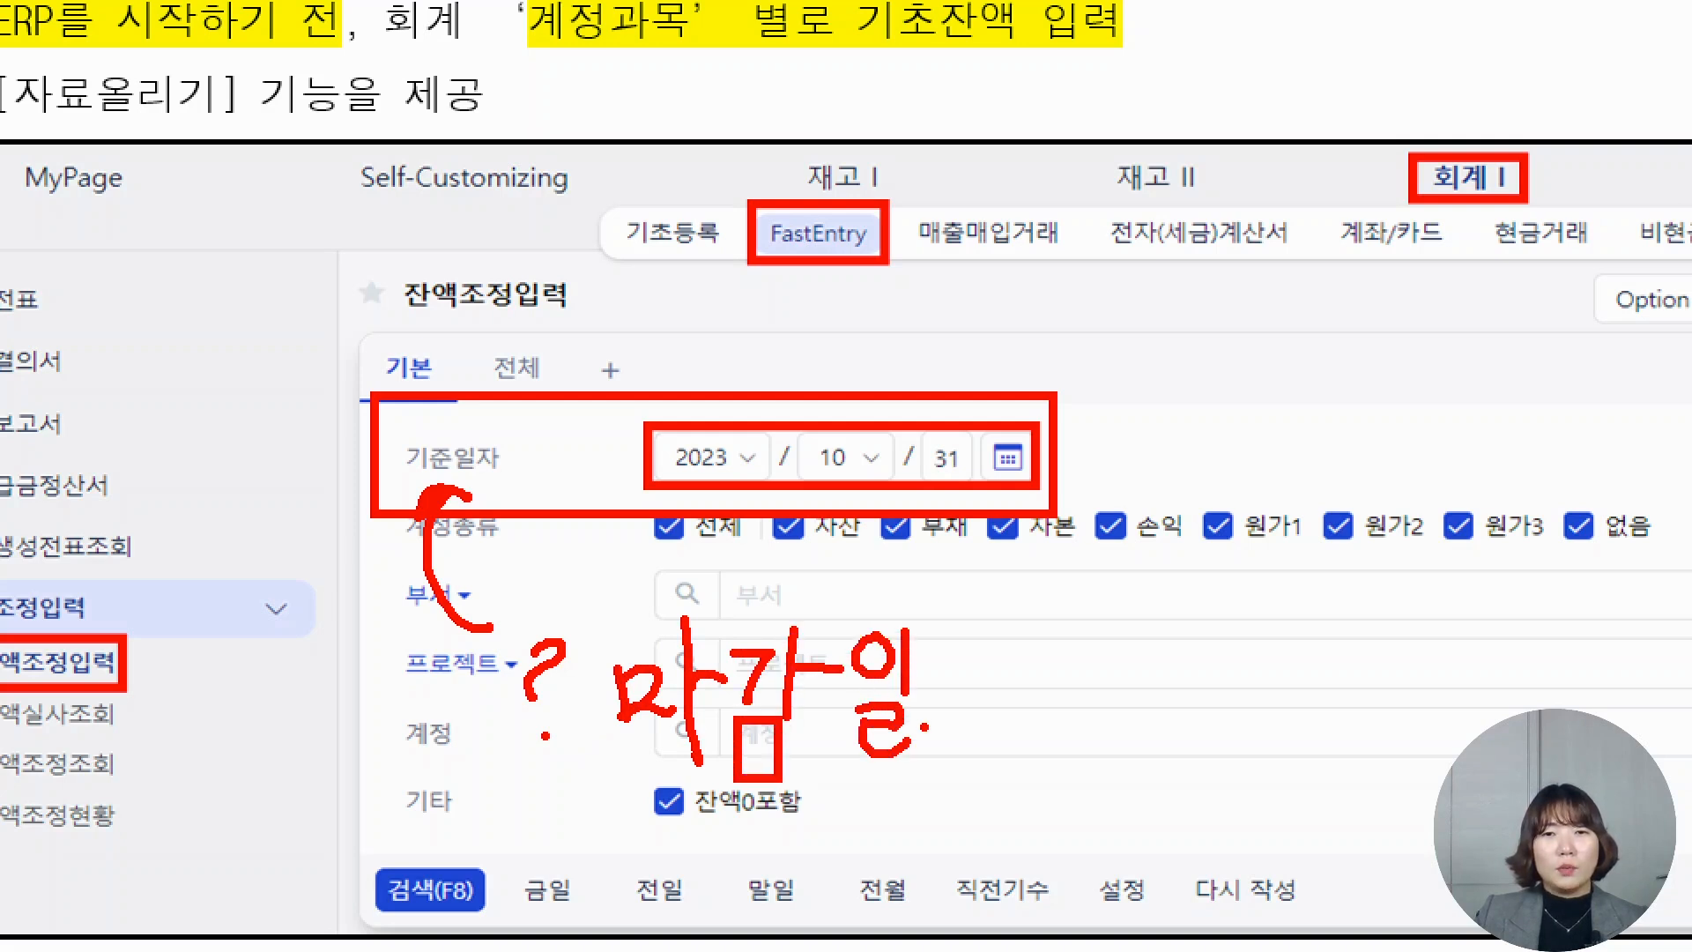
pyautogui.moveTo(924, 665)
pyautogui.mouseDown()
pyautogui.moveTo(934, 718)
pyautogui.moveTo(954, 725)
pyautogui.mouseUp()
pyautogui.moveTo(989, 633); pyautogui.dragTo(976, 761)
pyautogui.moveTo(983, 703); pyautogui.dragTo(1018, 696)
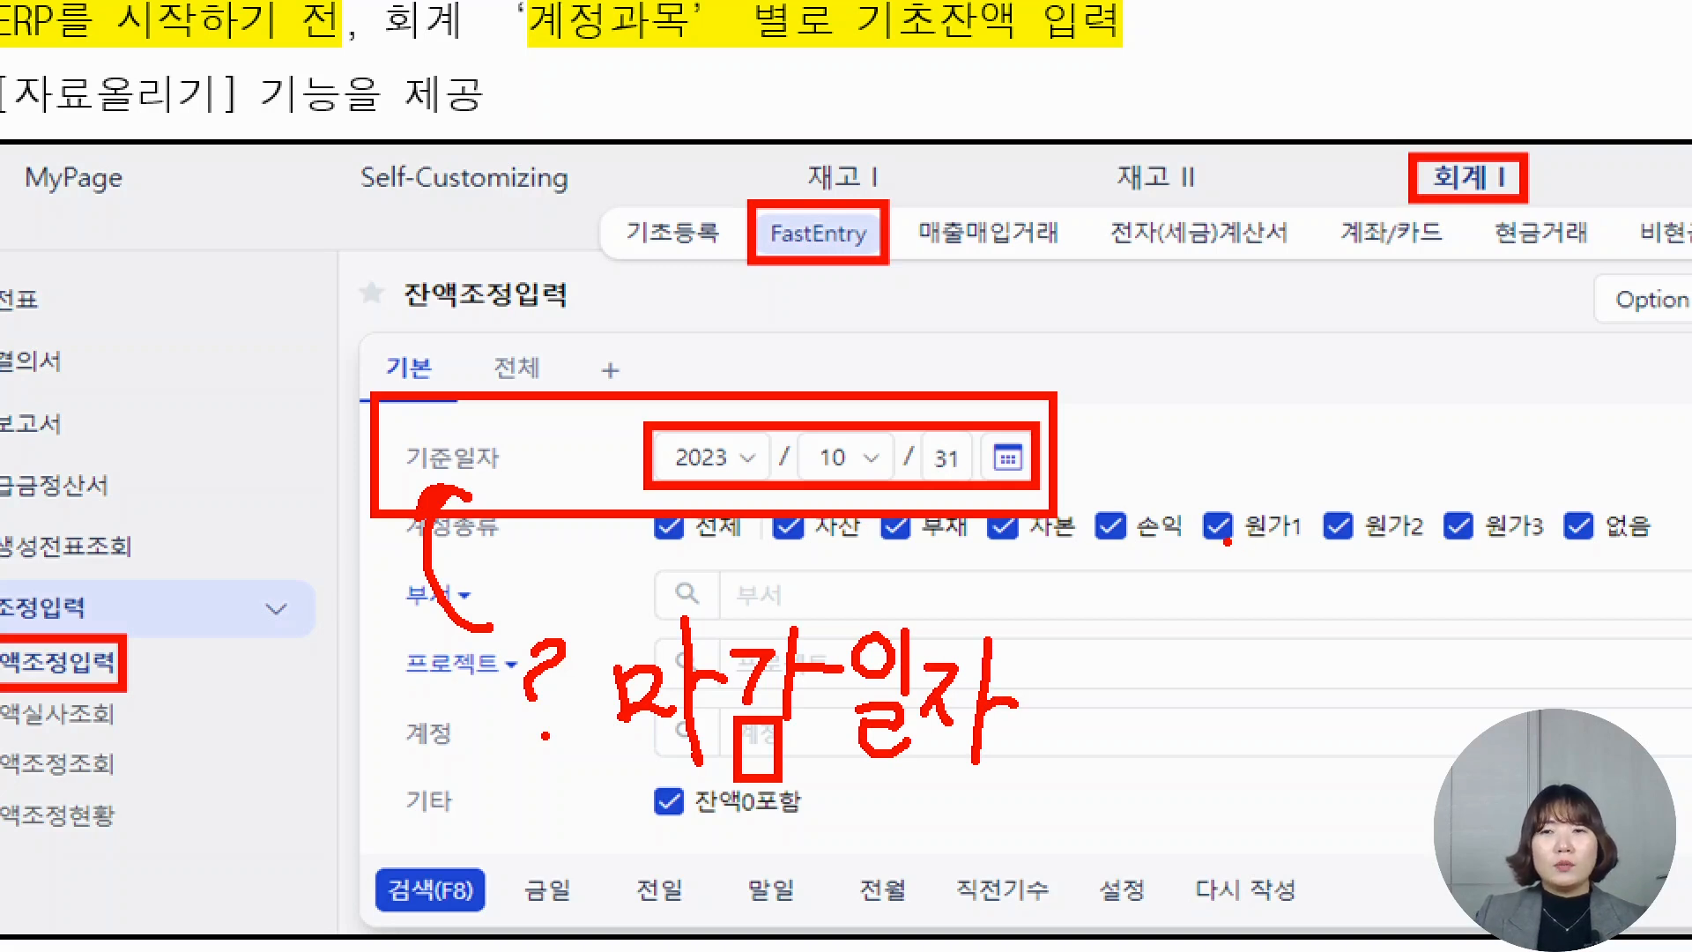
# Handwrite the date "24/1/1" in red beside the 기준일자 field
pyautogui.moveTo(1134, 513)
pyautogui.mouseDown()
pyautogui.moveTo(1168, 502)
pyautogui.moveTo(1203, 551)
pyautogui.mouseUp()
pyautogui.moveTo(1235, 491); pyautogui.dragTo(1273, 529)
pyautogui.moveTo(1260, 483); pyautogui.dragTo(1252, 572)
pyautogui.moveTo(1317, 476); pyautogui.dragTo(1264, 585)
pyautogui.moveTo(1354, 483); pyautogui.dragTo(1348, 580)
pyautogui.moveTo(1454, 485); pyautogui.dragTo(1391, 600)
pyautogui.moveTo(1498, 483); pyautogui.dragTo(1491, 574)
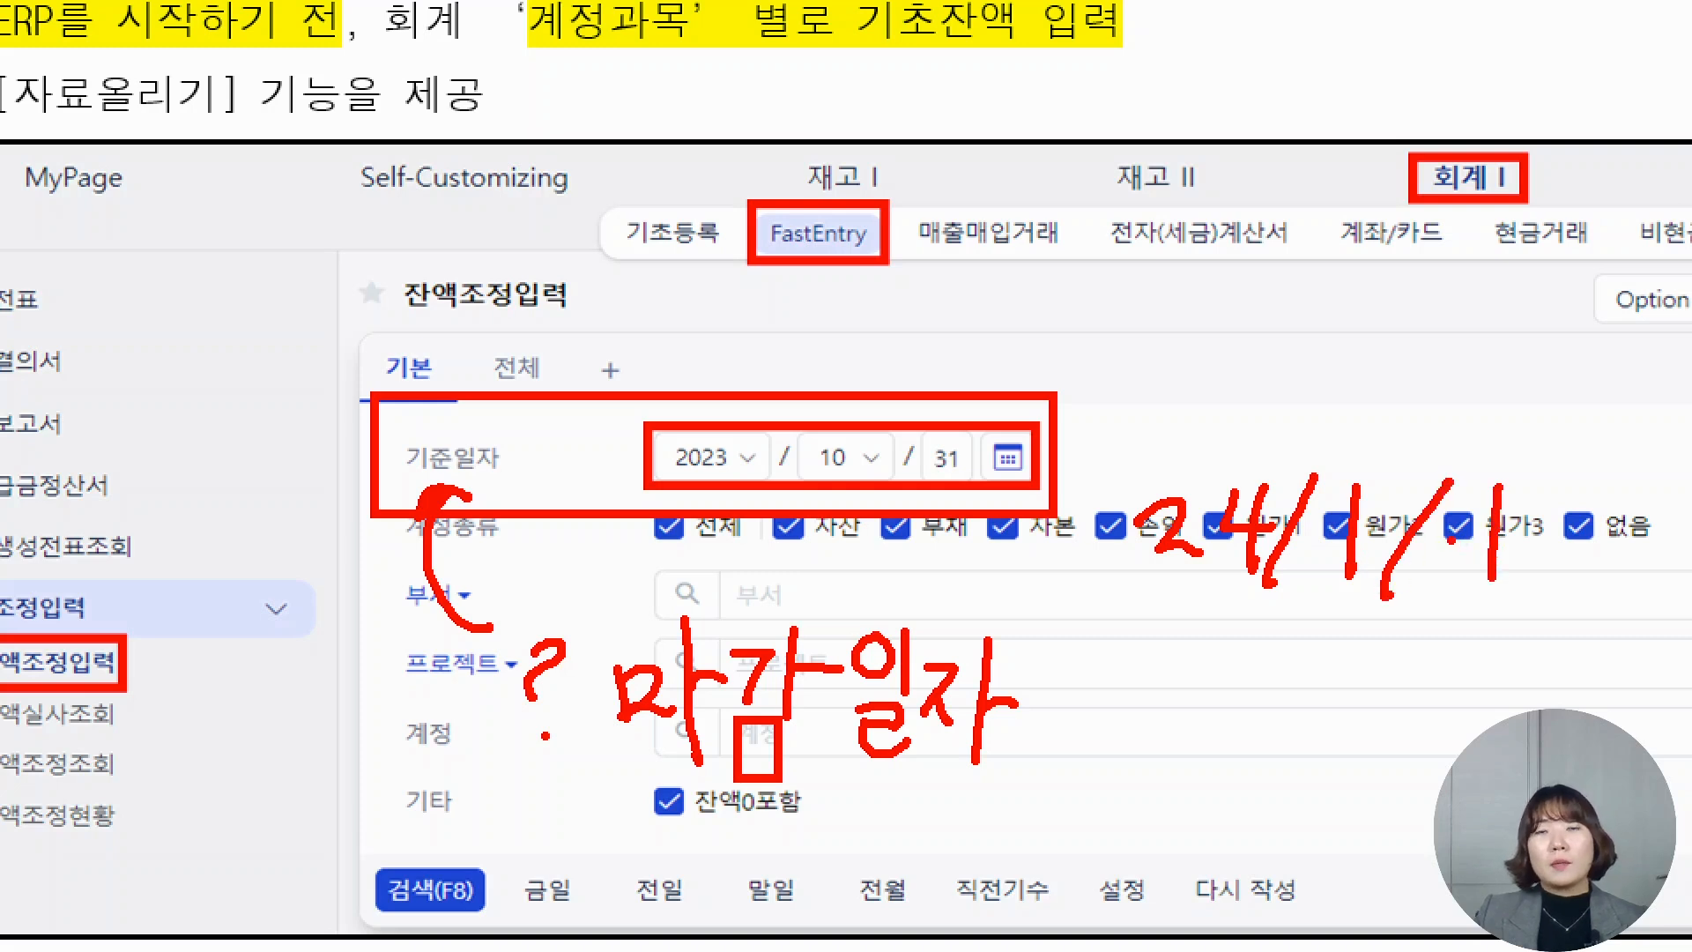
# Handwrite the date "23/12/31" in red below "24/1/1" on the 잔액조정입력 screenshot
pyautogui.moveTo(1116, 701)
pyautogui.mouseDown()
pyautogui.moveTo(1127, 747)
pyautogui.moveTo(1169, 755)
pyautogui.mouseUp()
pyautogui.moveTo(1195, 696)
pyautogui.mouseDown()
pyautogui.moveTo(1207, 689)
pyautogui.moveTo(1188, 758)
pyautogui.mouseUp()
pyautogui.moveTo(1274, 675)
pyautogui.mouseDown()
pyautogui.moveTo(1200, 785)
pyautogui.moveTo(1279, 762)
pyautogui.mouseUp()
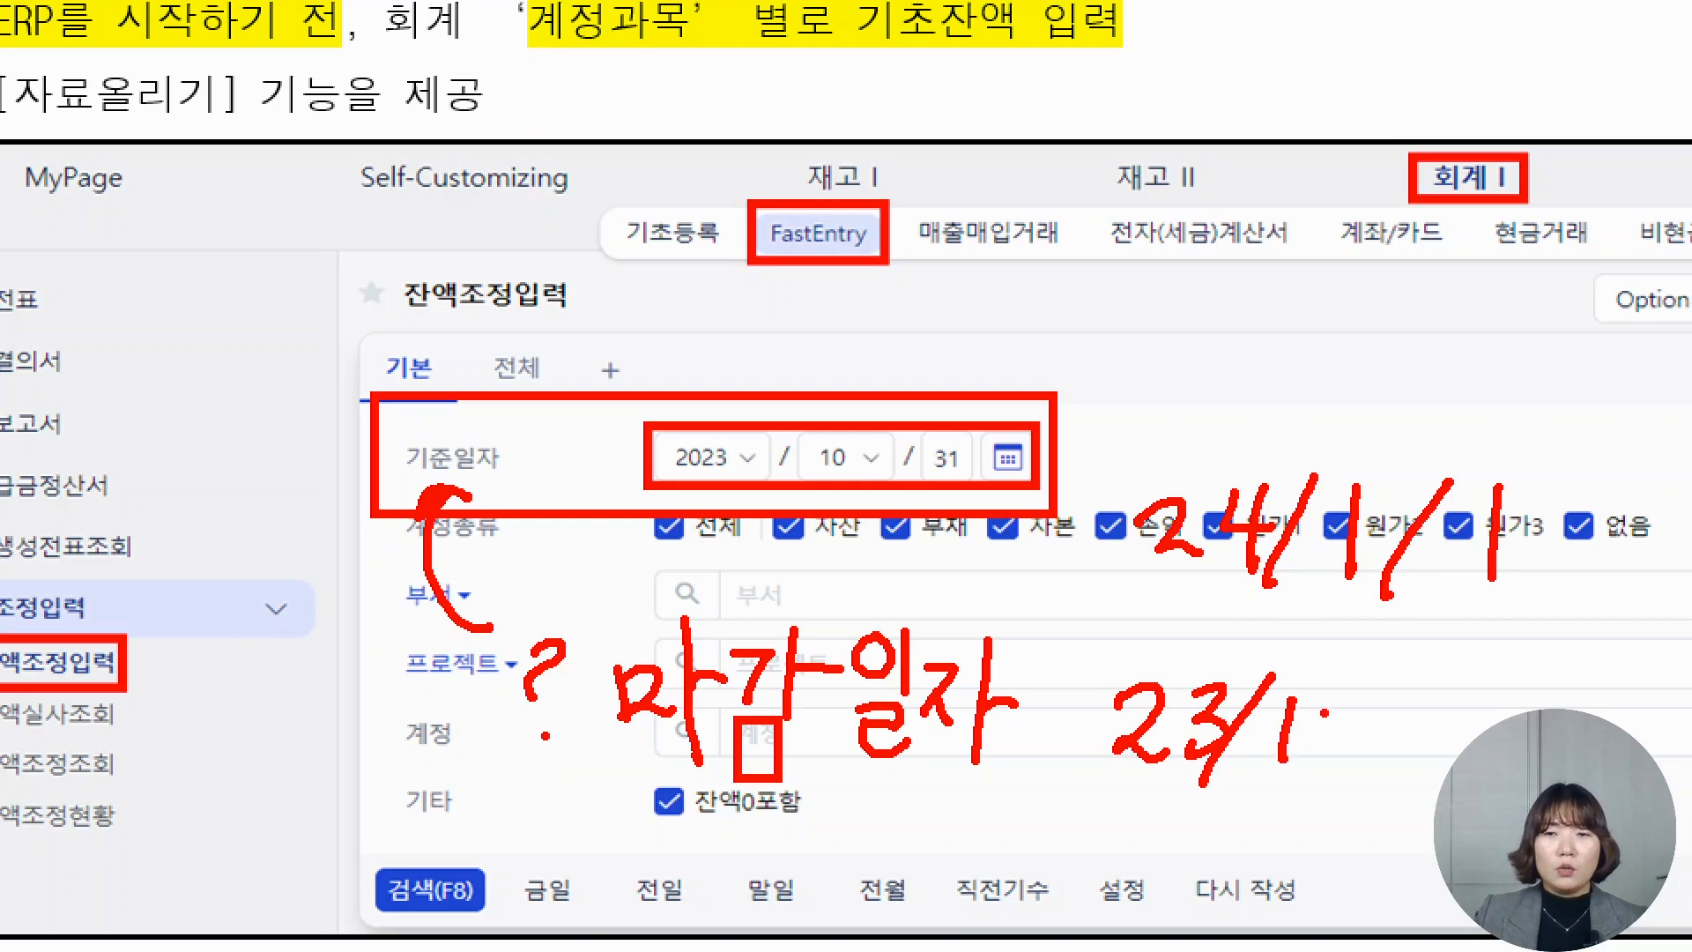
pyautogui.moveTo(1321, 709); pyautogui.dragTo(1375, 747)
pyautogui.moveTo(1440, 661); pyautogui.dragTo(1348, 779)
pyautogui.moveTo(1445, 718)
pyautogui.mouseDown()
pyautogui.moveTo(1468, 736)
pyautogui.moveTo(1452, 766)
pyautogui.mouseUp()
pyautogui.moveTo(1523, 690); pyautogui.dragTo(1524, 712)
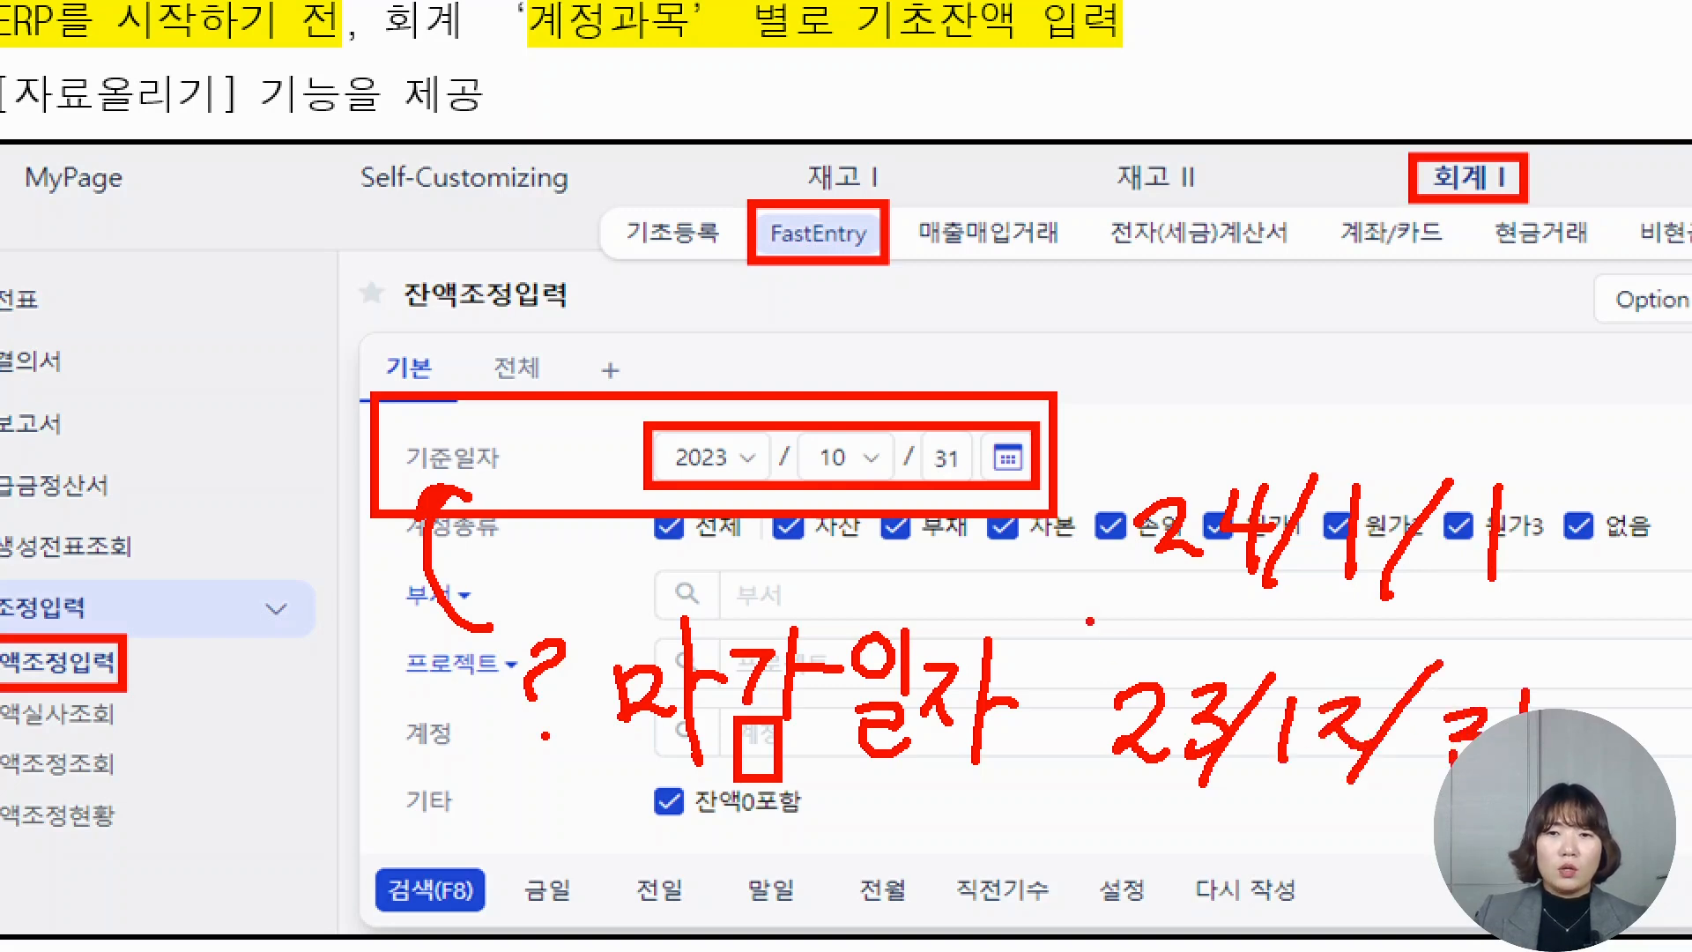
# Frame "23/12/31" with a red rectangle and draw a curved red arrow from it to the 기준일자 date field
pyautogui.moveTo(1096, 629)
pyautogui.mouseDown()
pyautogui.moveTo(1295, 859)
pyautogui.moveTo(1599, 863)
pyautogui.moveTo(1625, 846)
pyautogui.mouseUp()
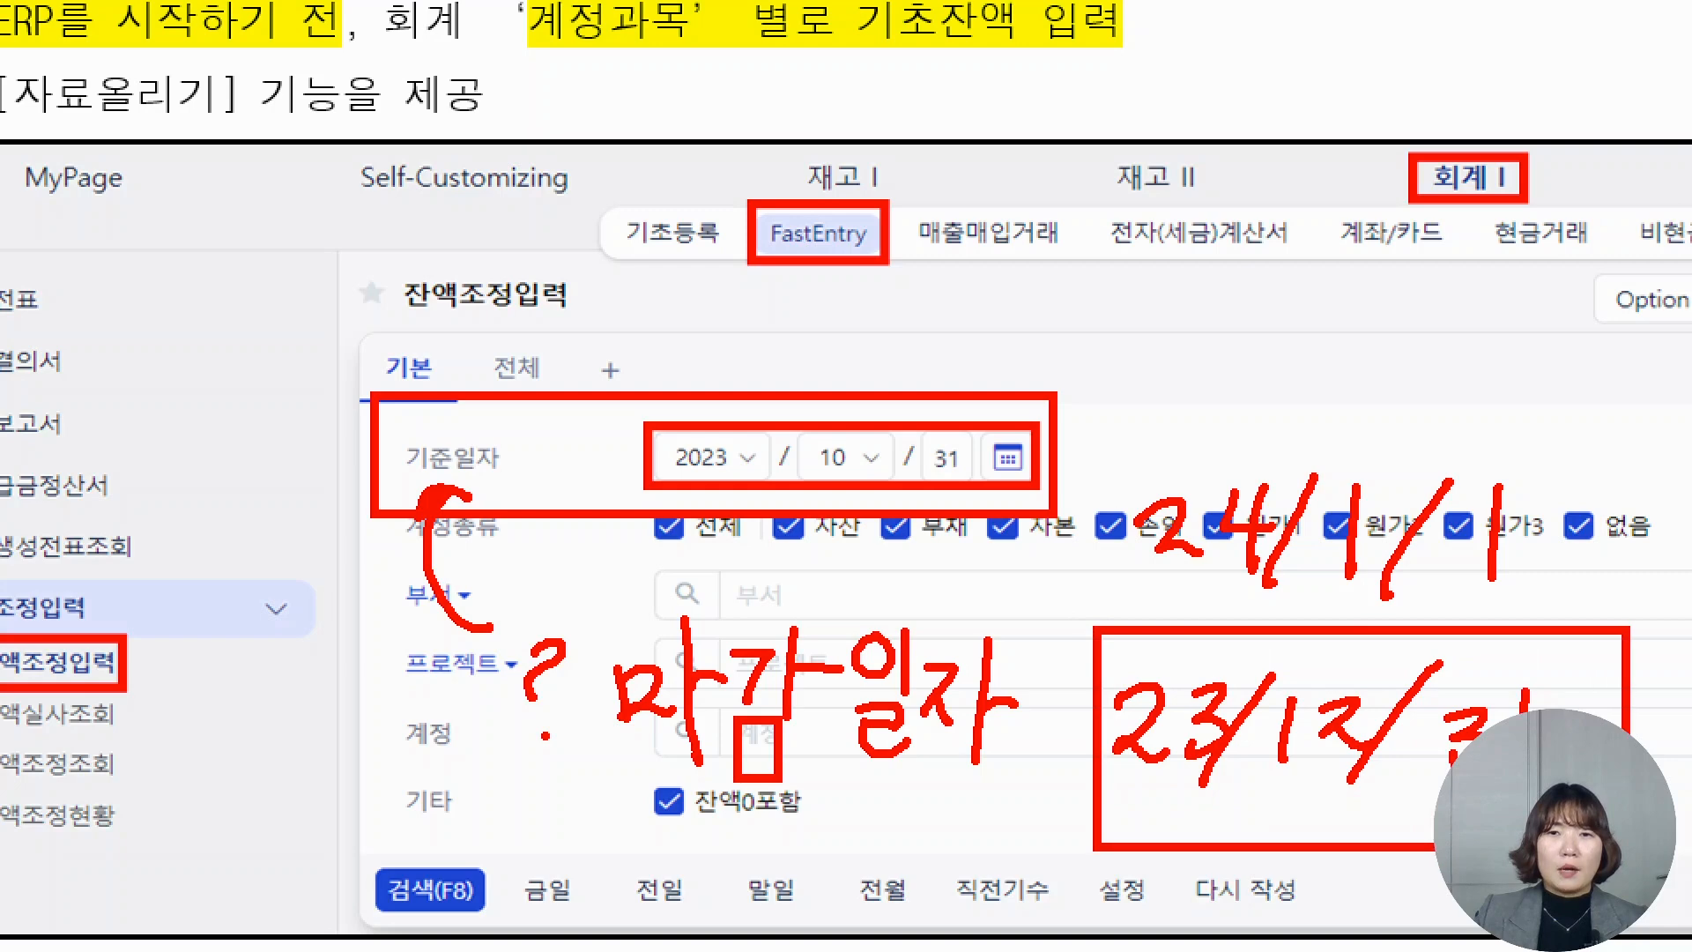
pyautogui.moveTo(1190, 592)
pyautogui.mouseDown()
pyautogui.moveTo(1163, 642)
pyautogui.moveTo(920, 553)
pyautogui.moveTo(886, 586)
pyautogui.mouseUp()
pyautogui.moveTo(921, 544); pyautogui.dragTo(994, 553)
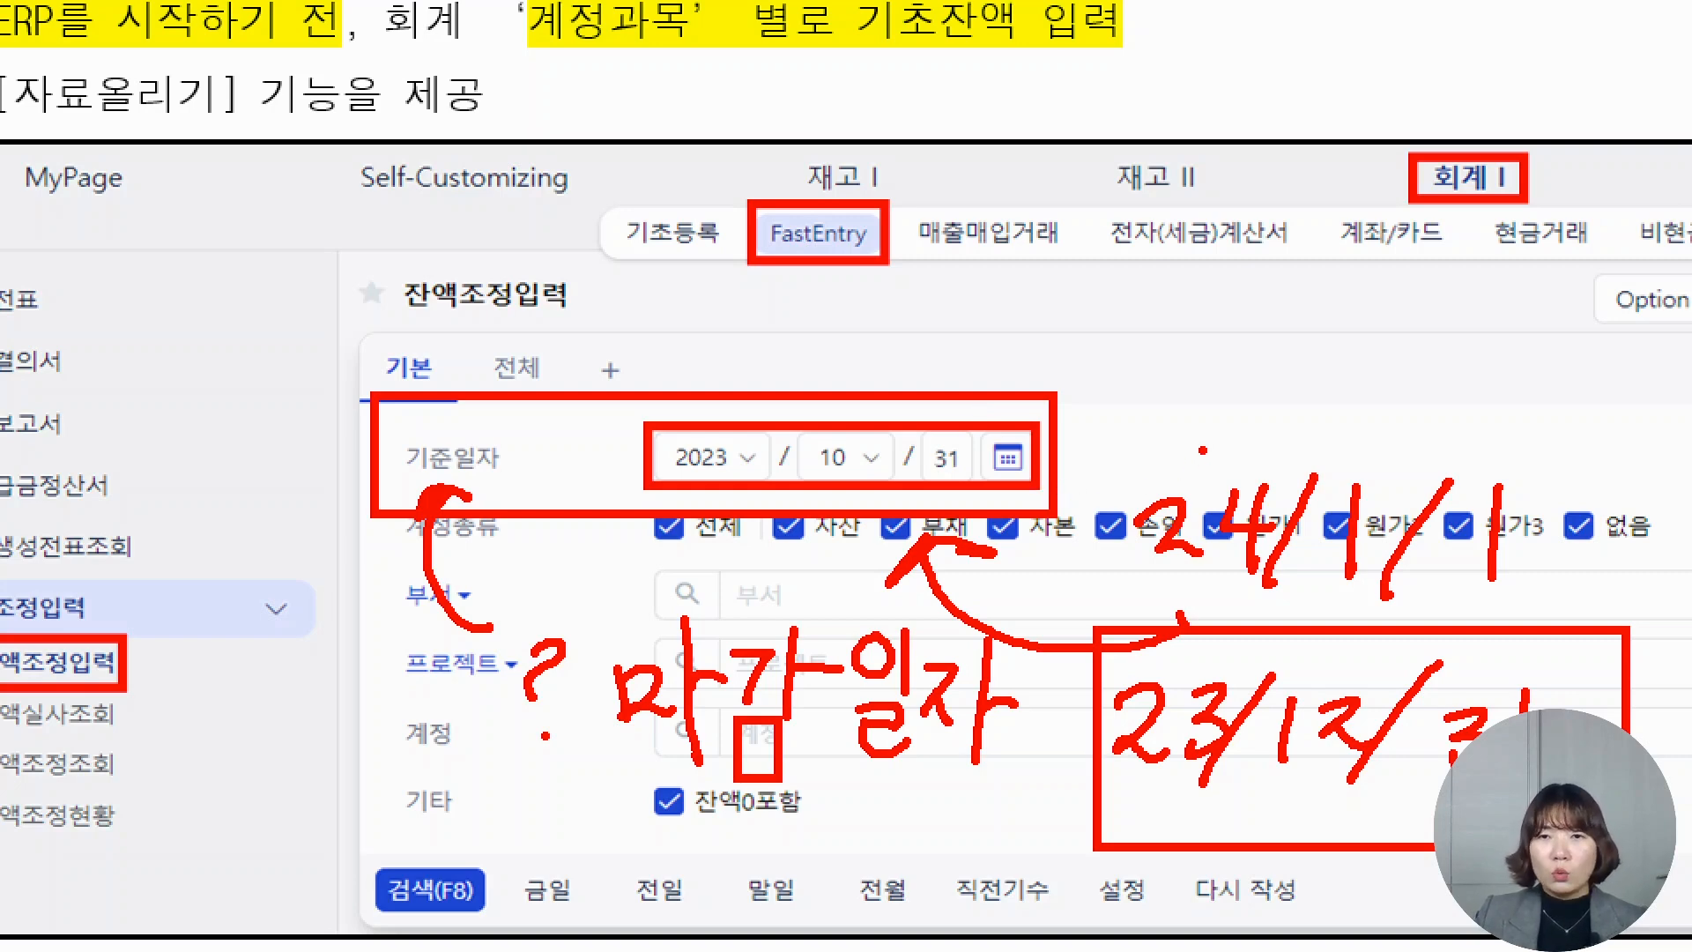
# Frame "24/1/1" in red, handwrite "입력" above it with an arrow, and leave the annotation mode
pyautogui.moveTo(1111, 441)
pyautogui.mouseDown()
pyautogui.moveTo(1299, 603)
pyautogui.moveTo(1551, 621)
pyautogui.moveTo(1599, 613)
pyautogui.moveTo(1600, 589)
pyautogui.mouseUp()
pyautogui.moveTo(1317, 328)
pyautogui.mouseDown()
pyautogui.moveTo(1294, 351)
pyautogui.moveTo(1348, 375)
pyautogui.moveTo(1326, 409)
pyautogui.moveTo(1379, 357)
pyautogui.moveTo(1428, 344)
pyautogui.moveTo(1439, 434)
pyautogui.mouseUp()
pyautogui.moveTo(1242, 388)
pyautogui.mouseDown()
pyautogui.moveTo(1233, 437)
pyautogui.moveTo(1282, 419)
pyautogui.mouseUp()
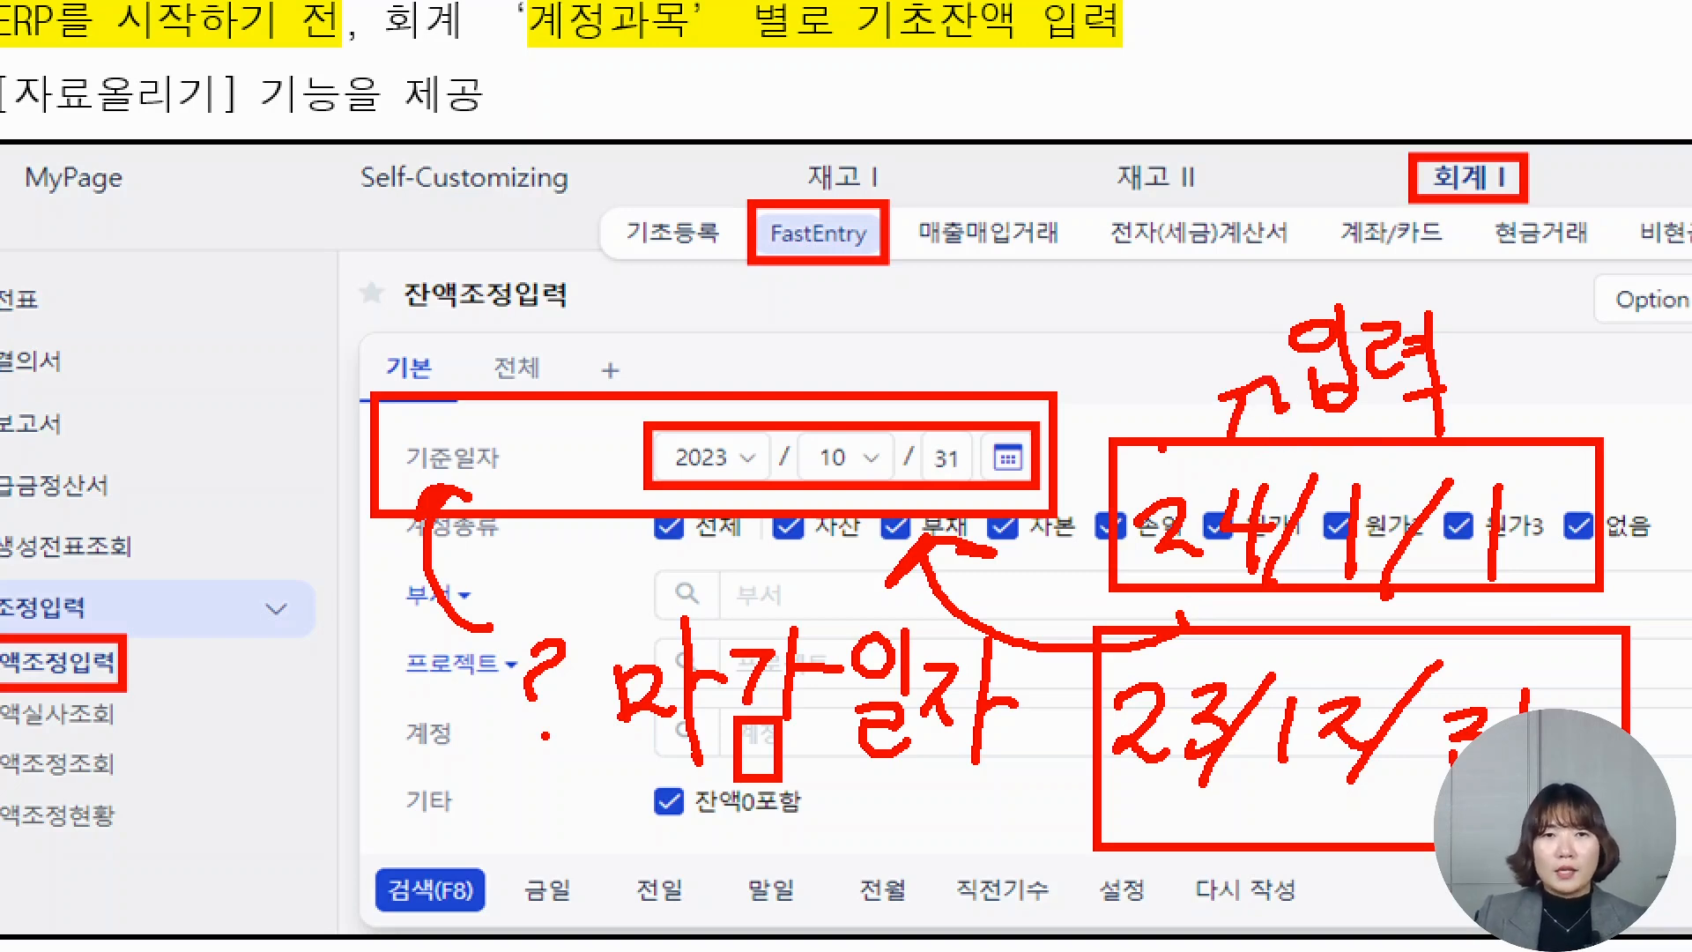
pyautogui.press('Escape')
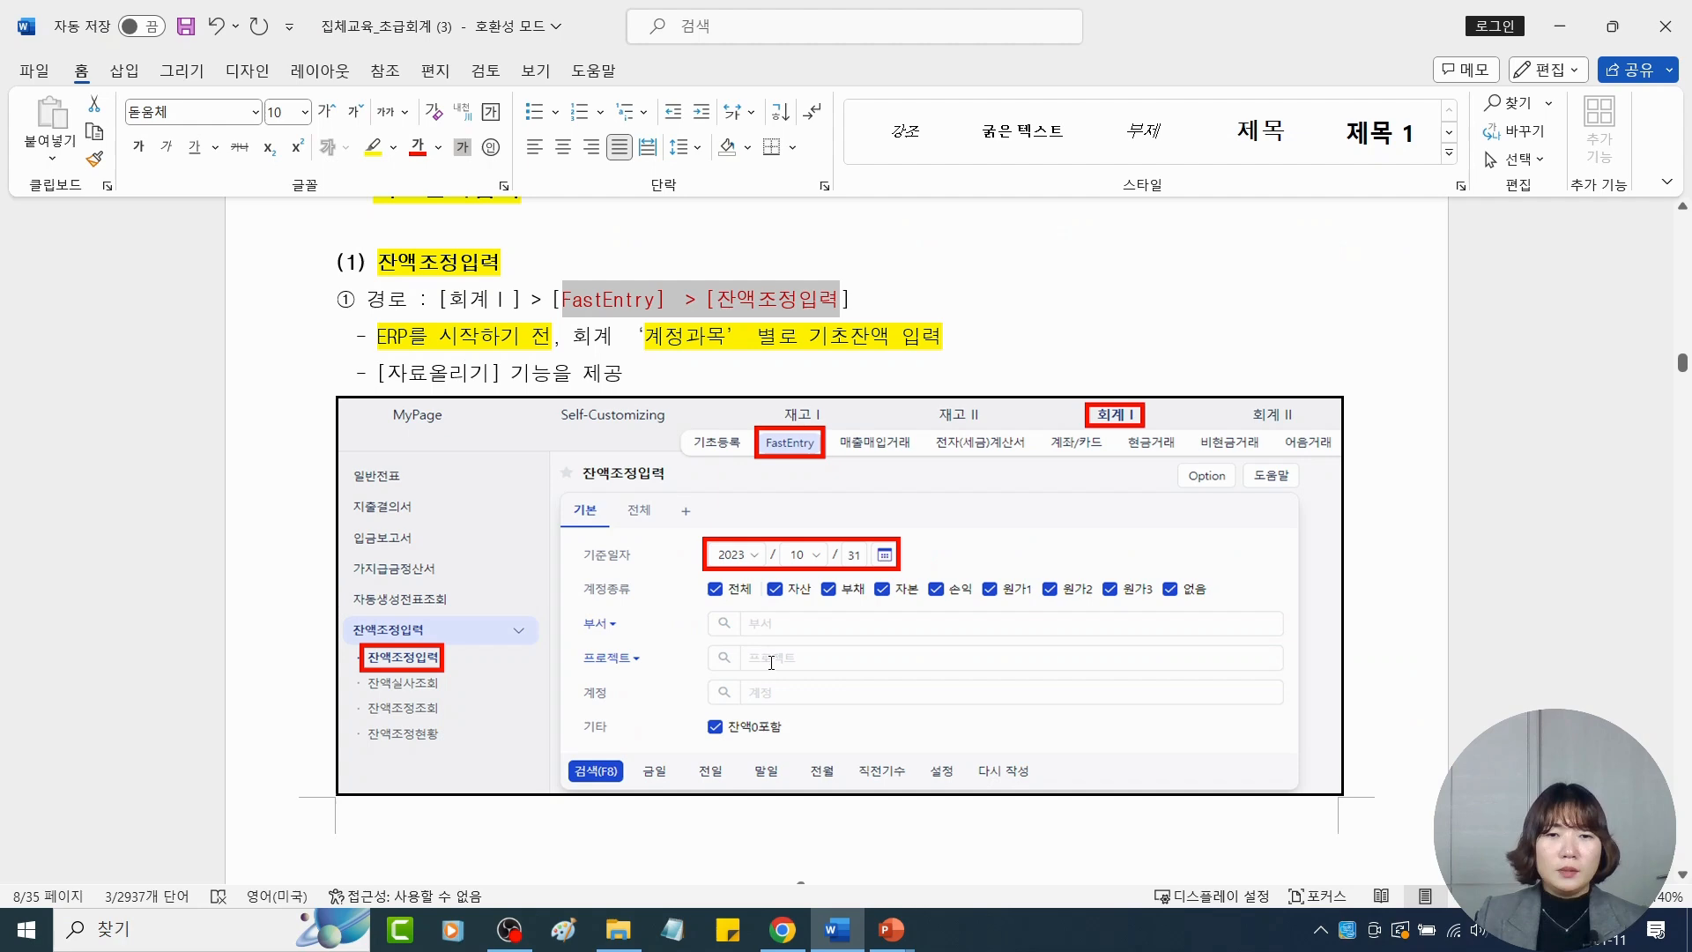
# Highlight the heading "입력방법" on the following page of the Word document in yellow
pyautogui.click(837, 929)
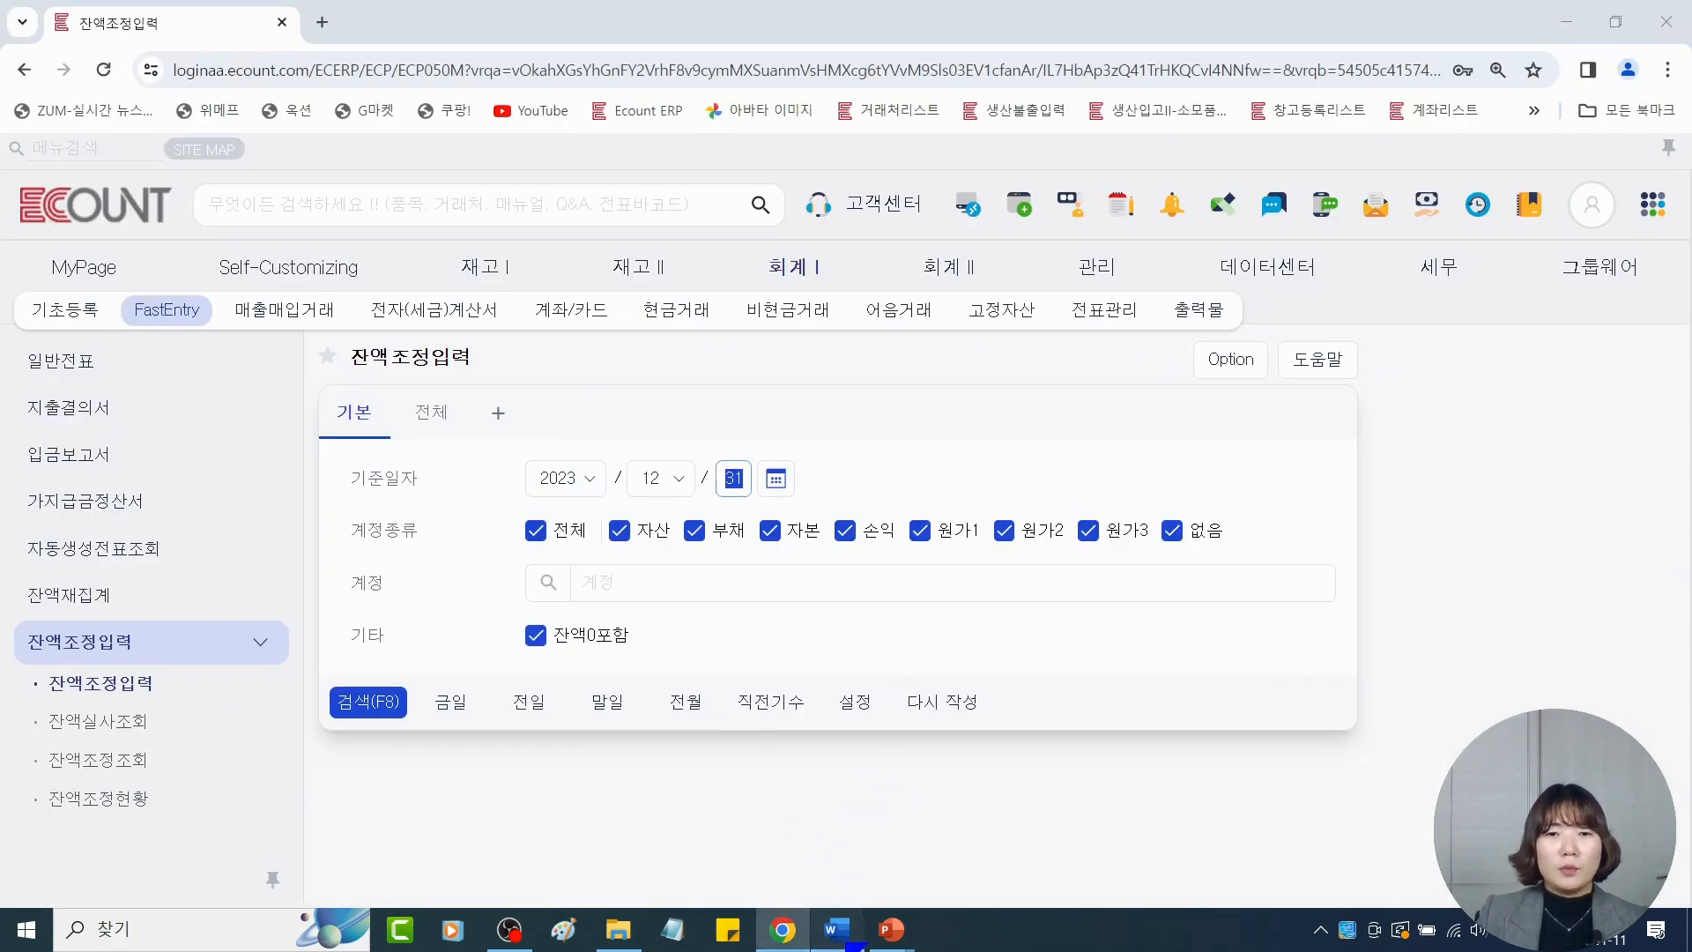
pyautogui.click(838, 929)
pyautogui.scroll(-5, 908, 789)
pyautogui.scroll(-3, 904, 785)
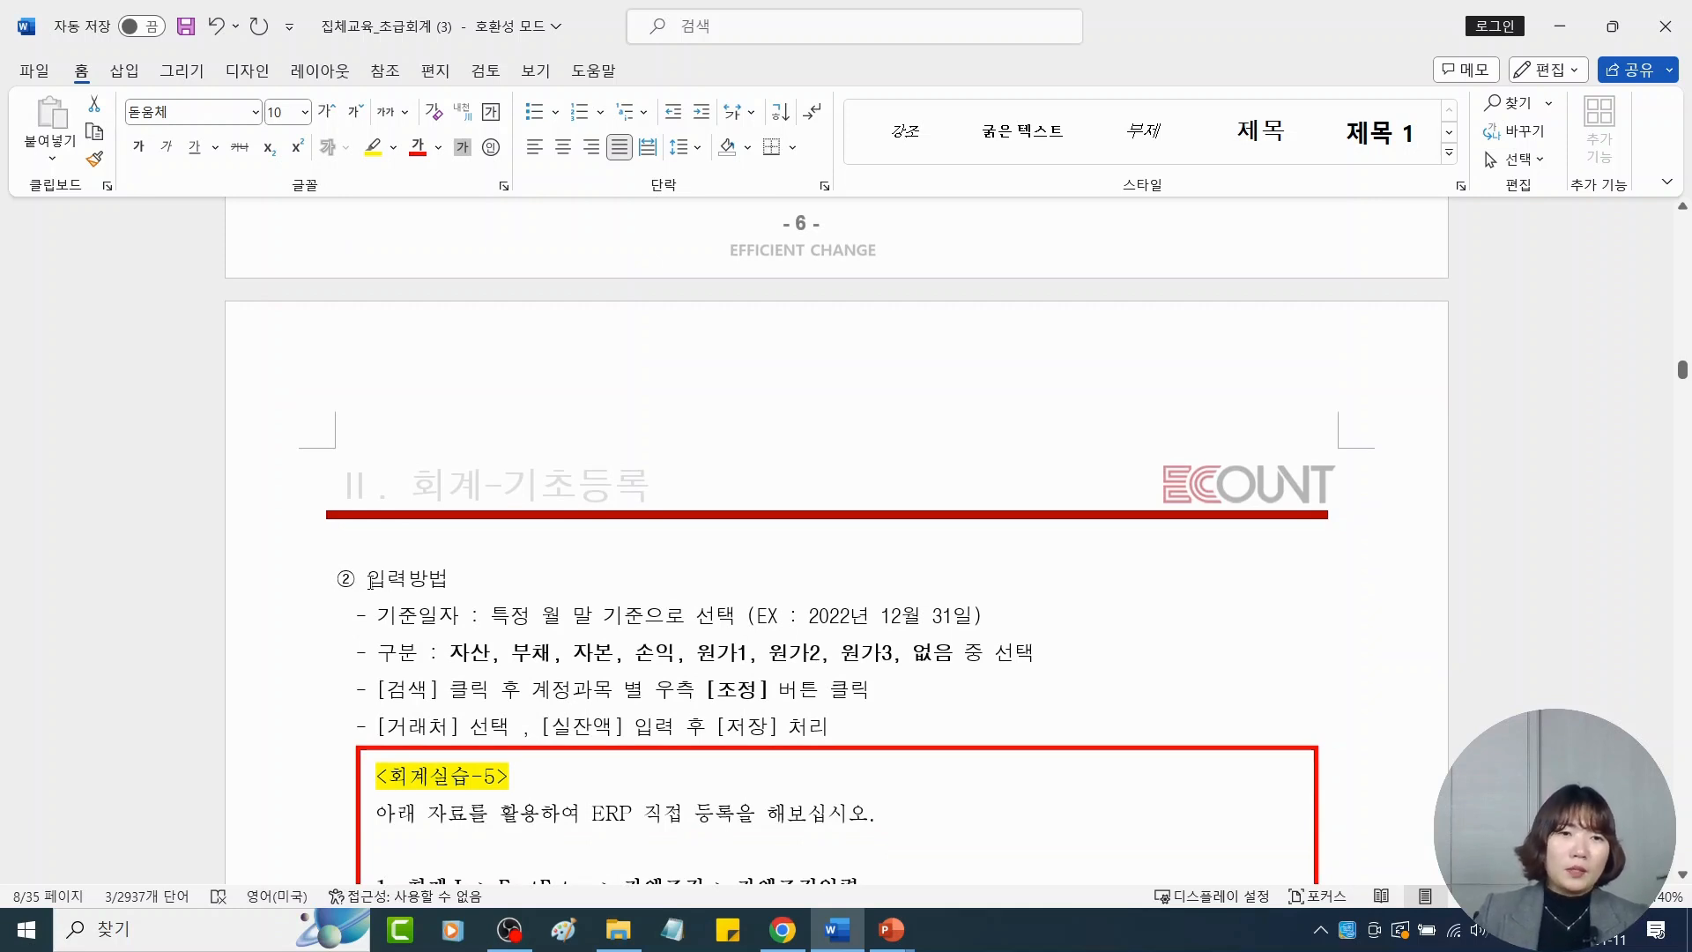
pyautogui.moveTo(367, 579); pyautogui.dragTo(448, 581)
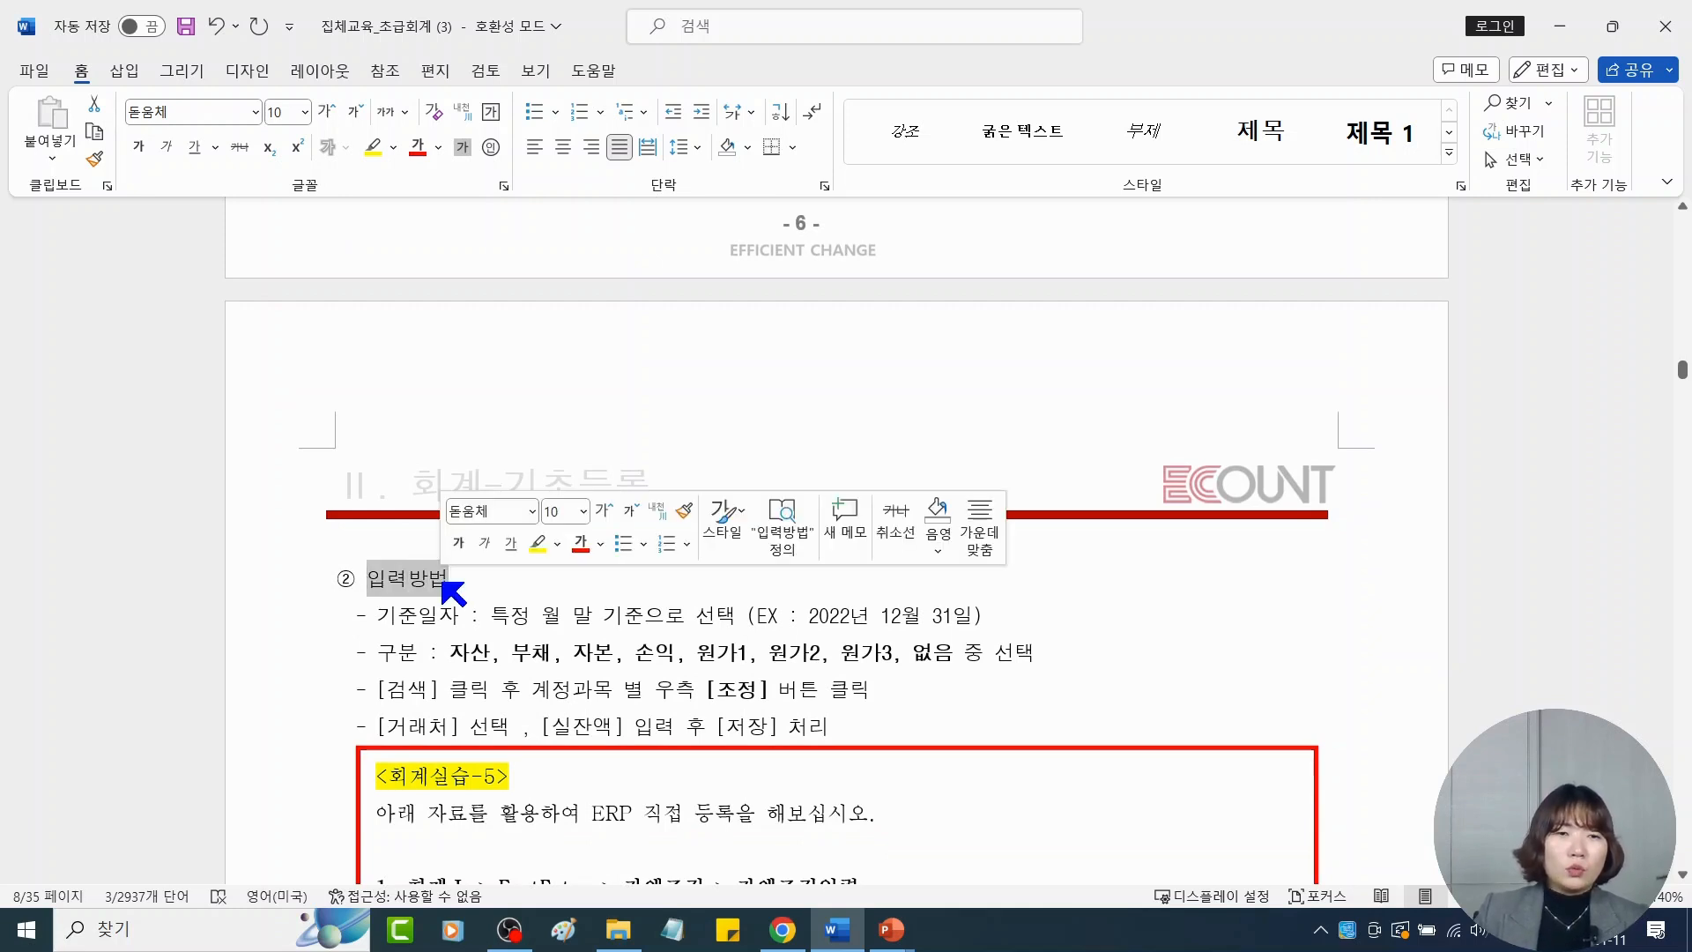
pyautogui.click(538, 544)
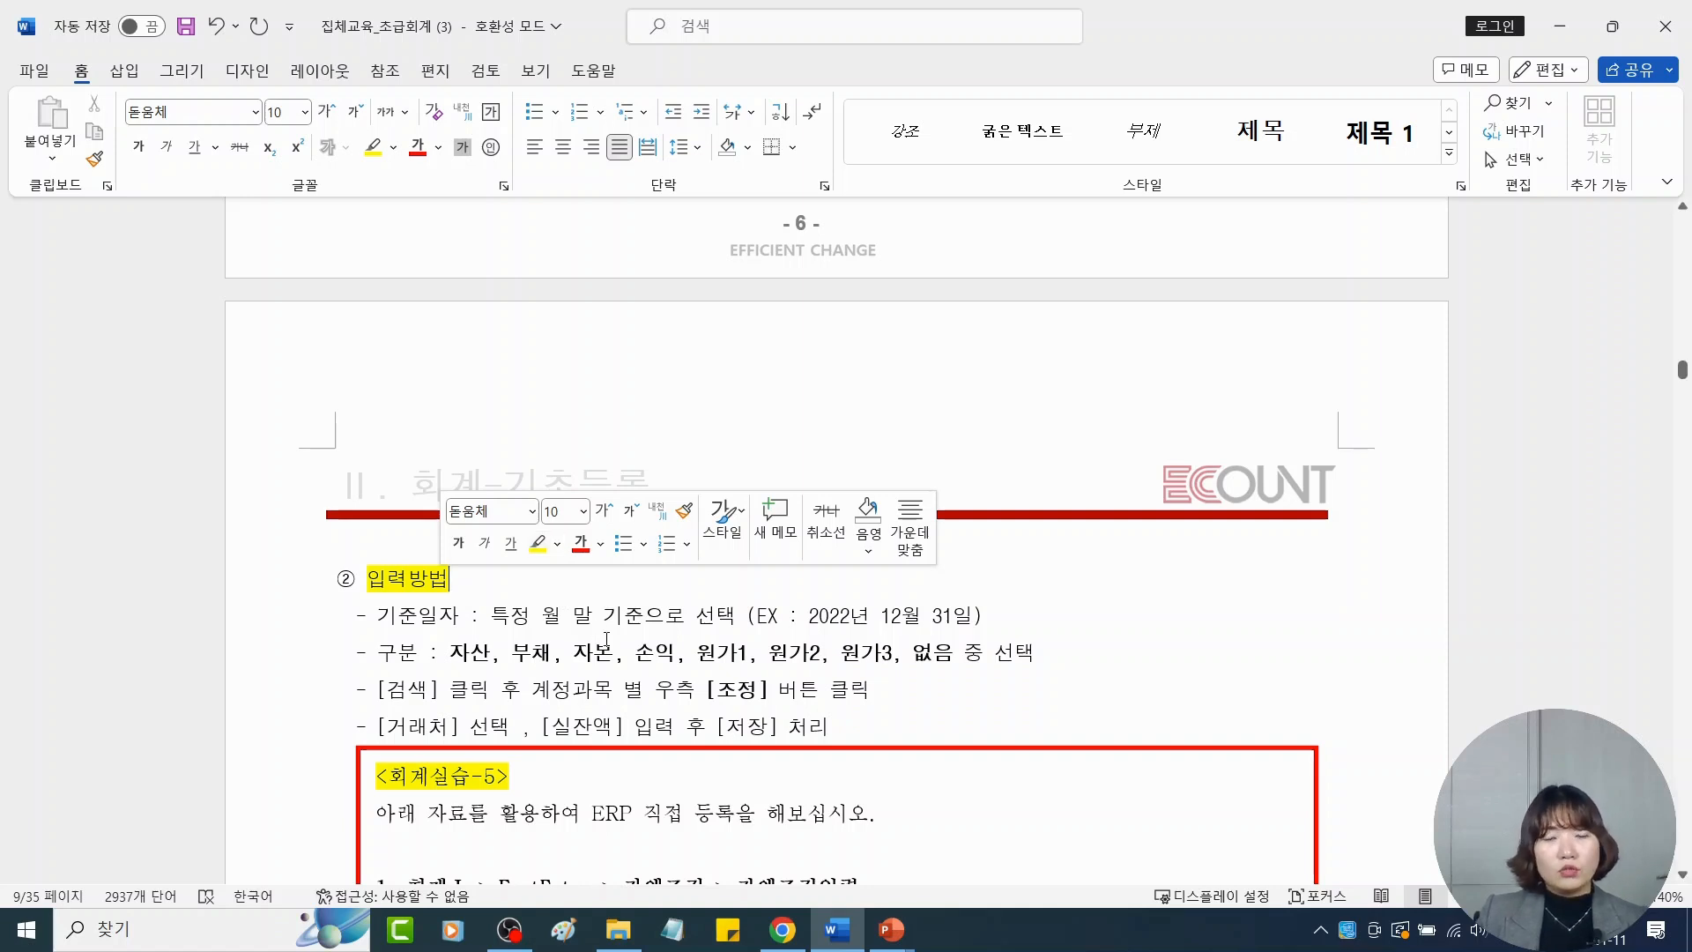
# Highlight "검색] 클릭 후" in the third instruction under 입력방법 in yellow
pyautogui.scroll(-1, 600, 631)
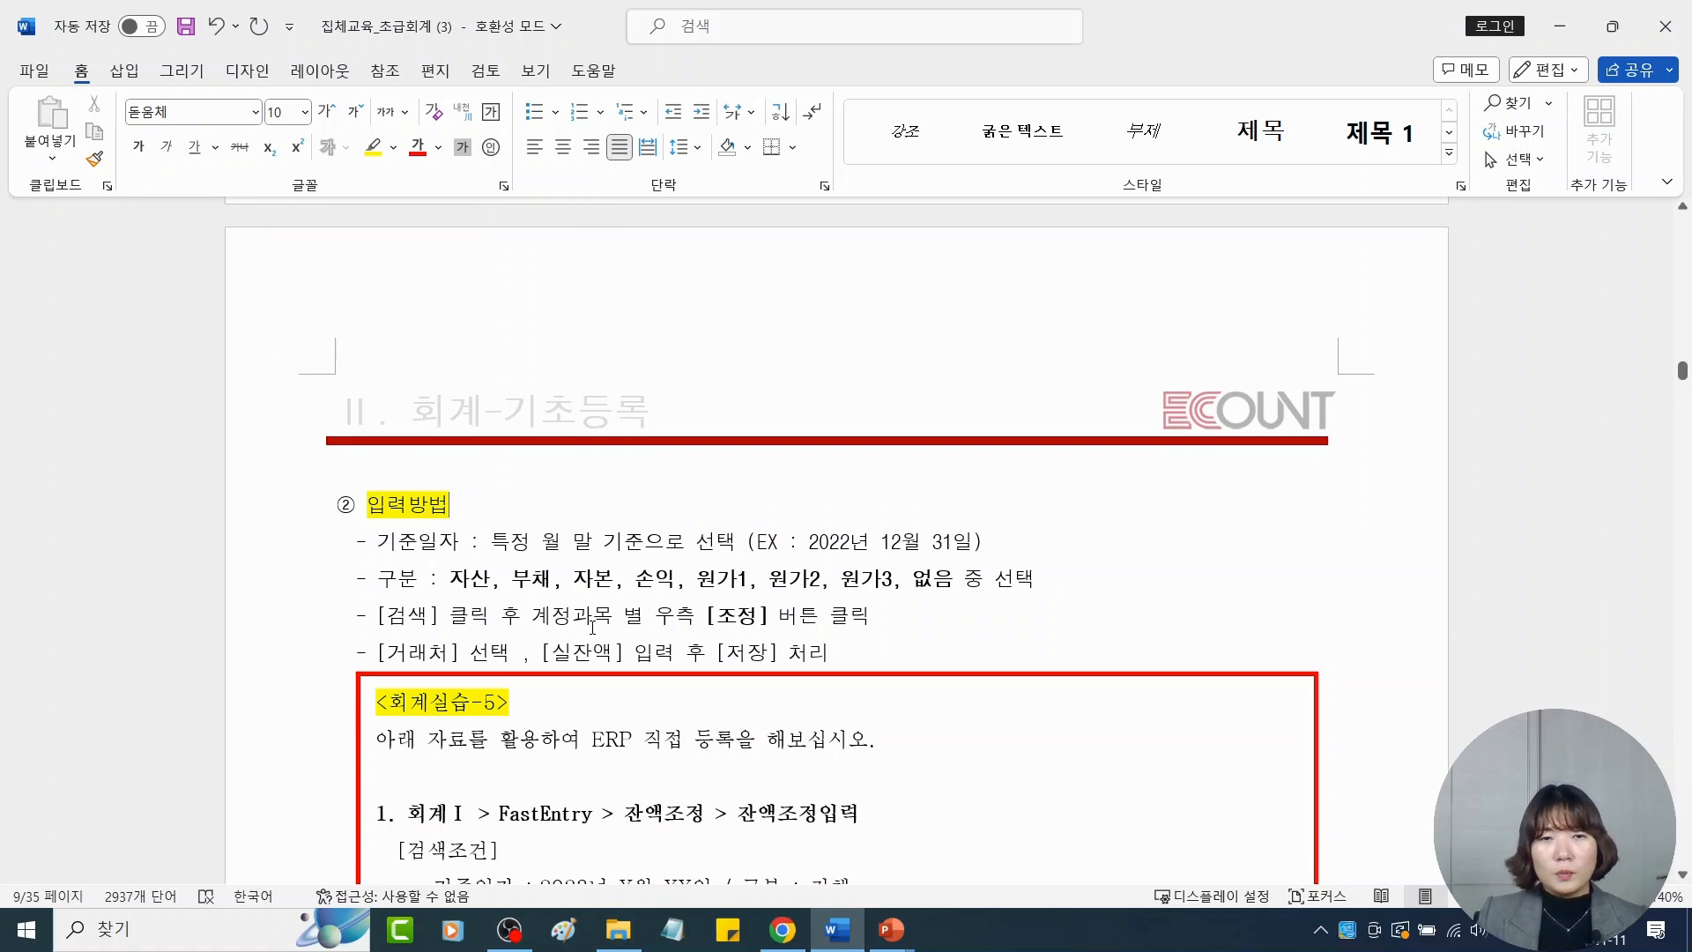
pyautogui.moveTo(391, 615); pyautogui.dragTo(522, 619)
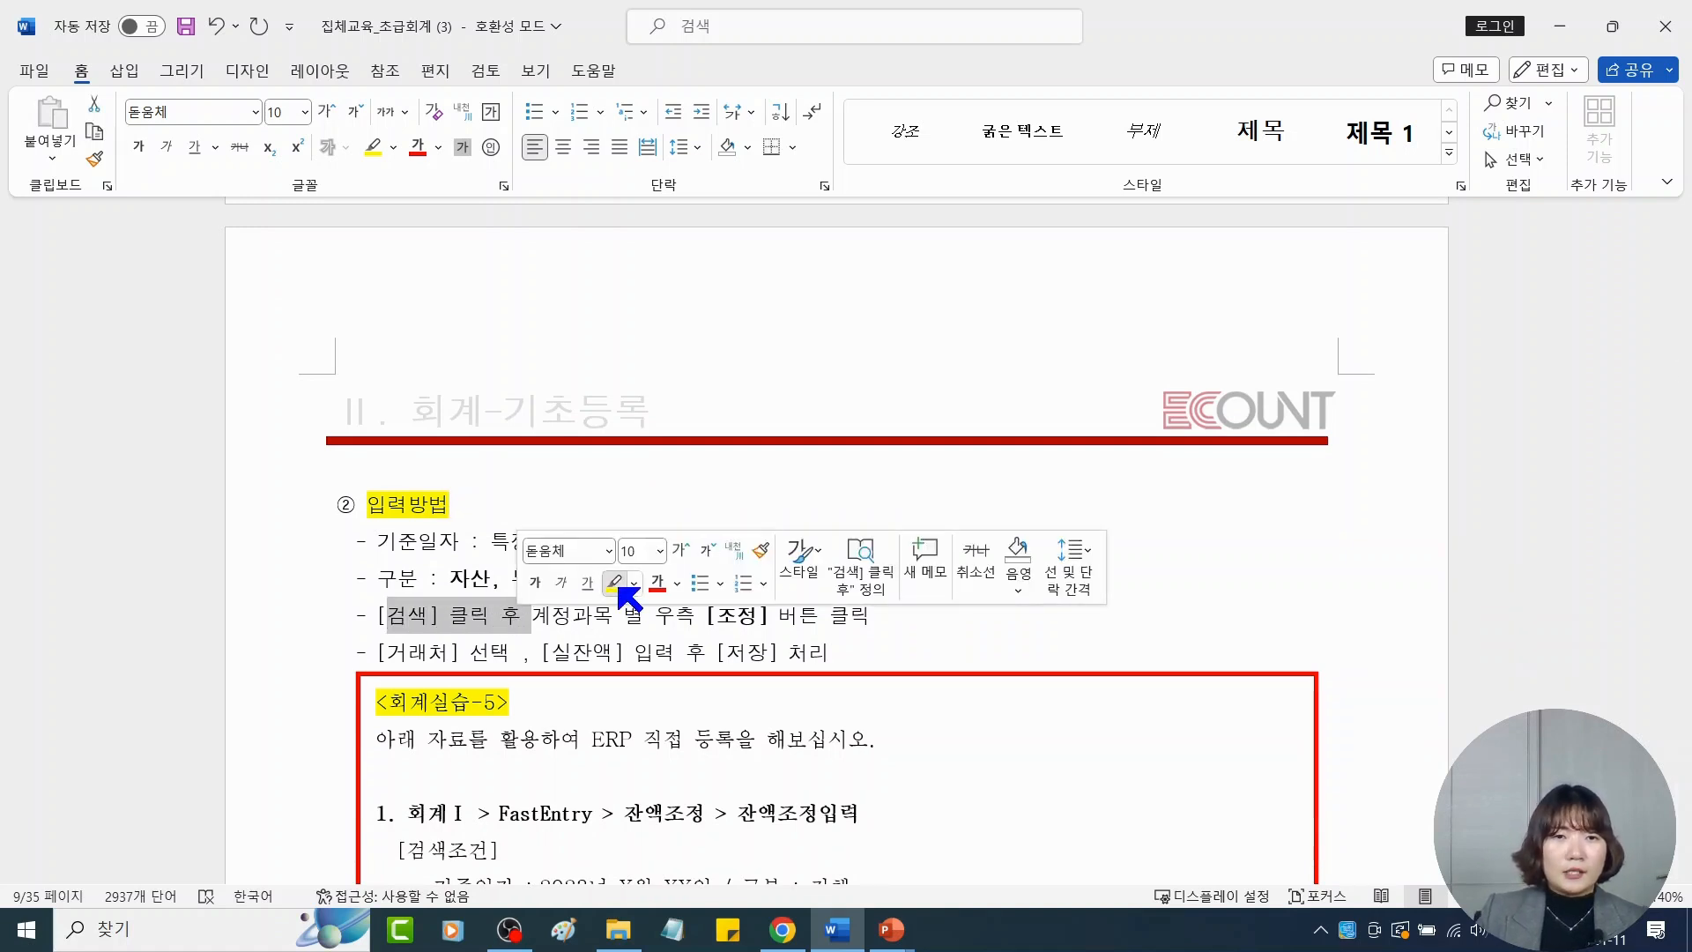
pyautogui.click(614, 582)
# Switch to Ecount ERP in Chrome, run the 잔액조정입력 search for 2023/12/31, and look through the account list
pyautogui.click(783, 929)
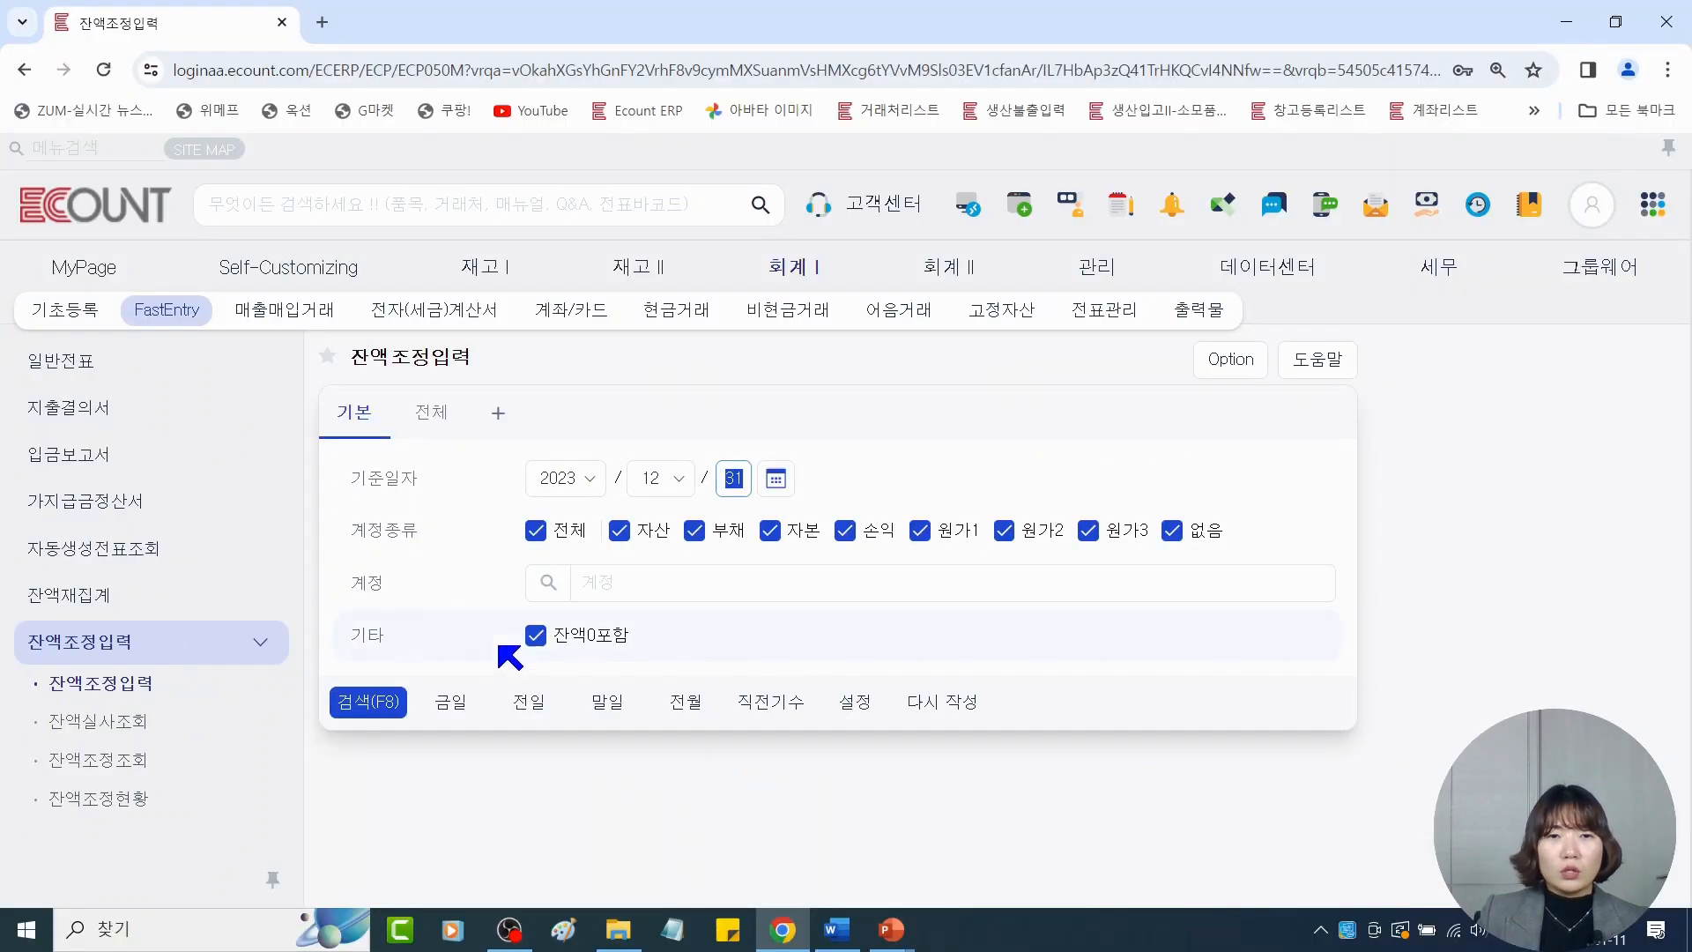
pyautogui.click(374, 712)
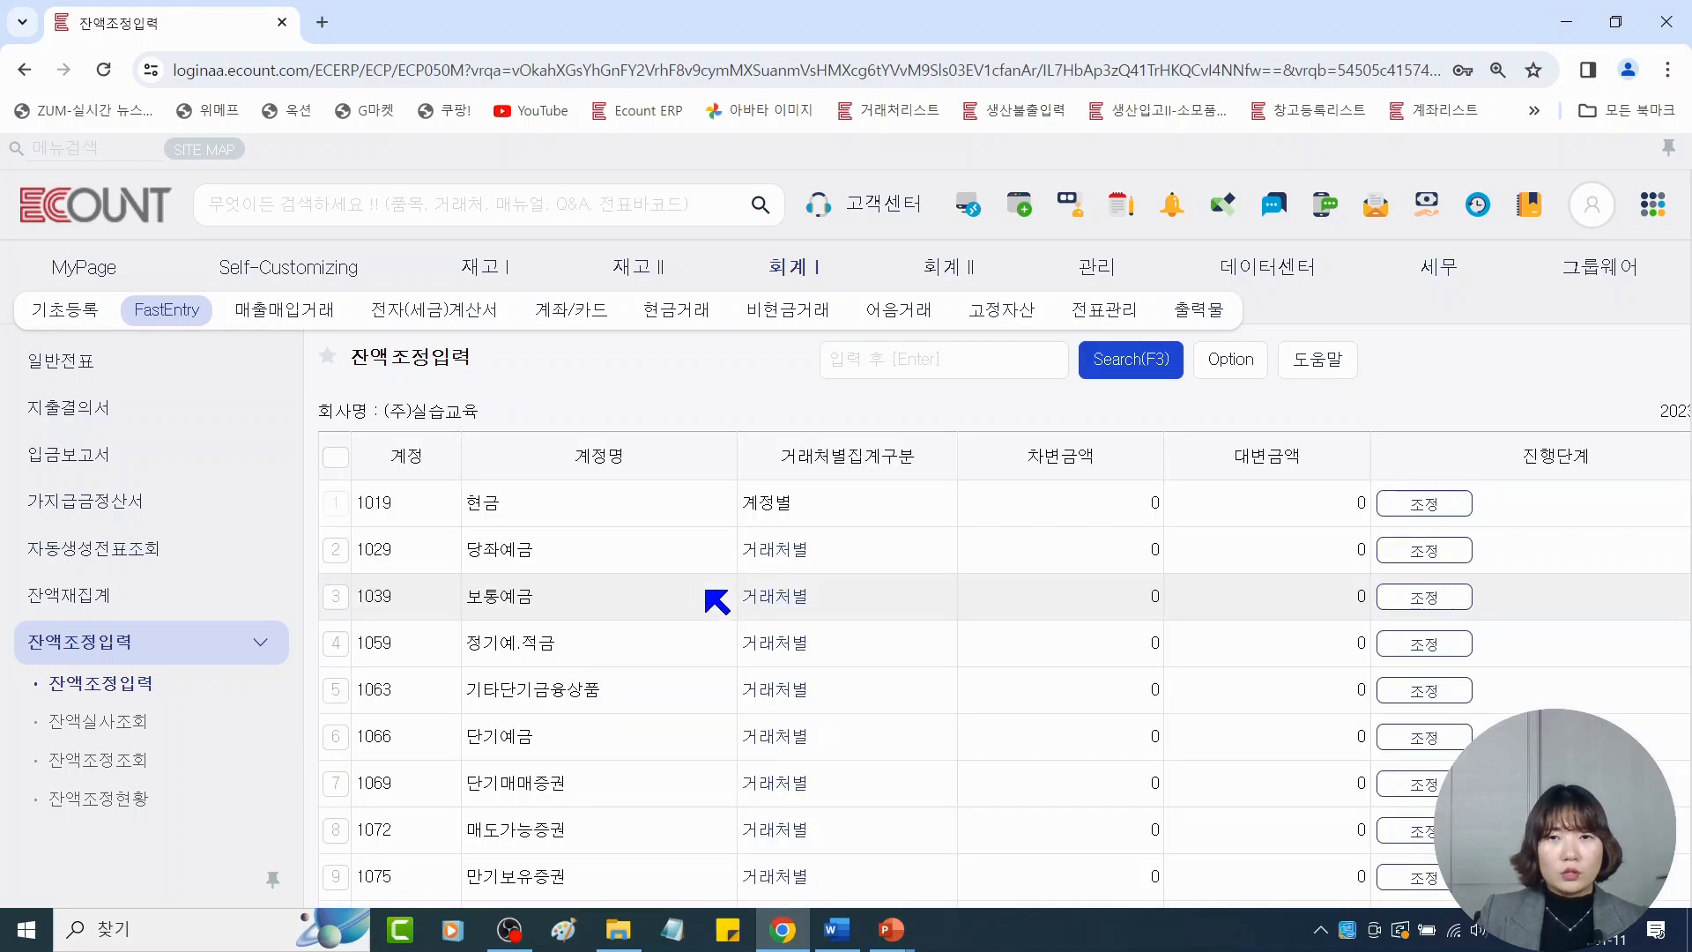
pyautogui.scroll(-3, 828, 541)
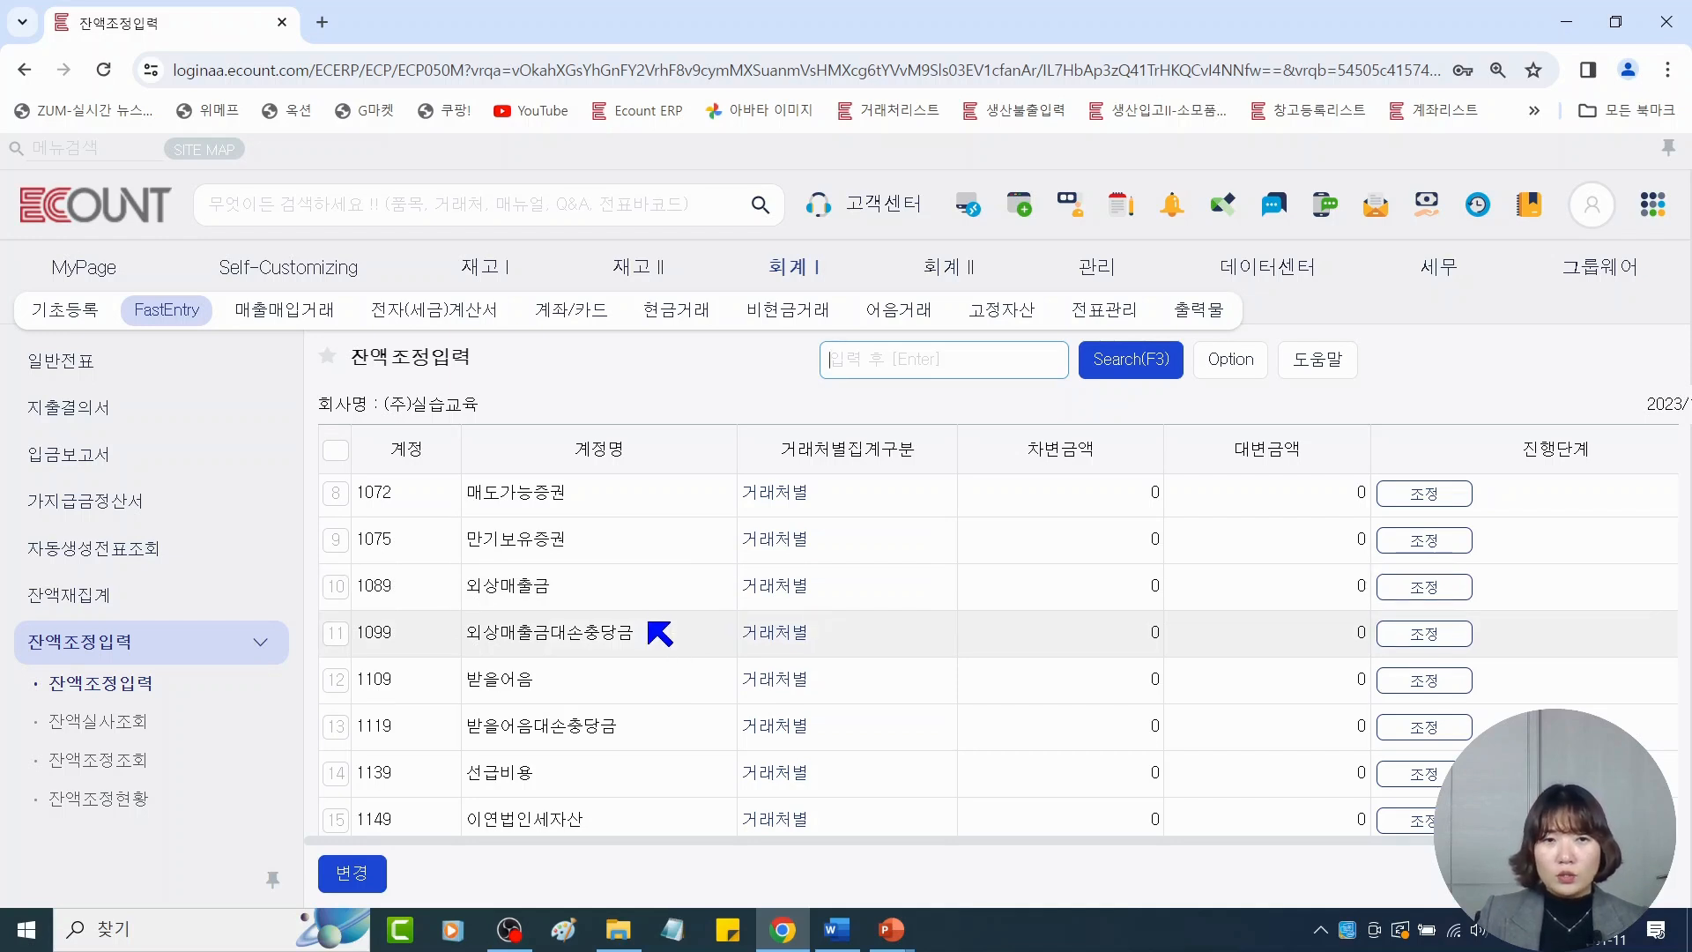
pyautogui.scroll(3, 650, 601)
pyautogui.scroll(2, 650, 601)
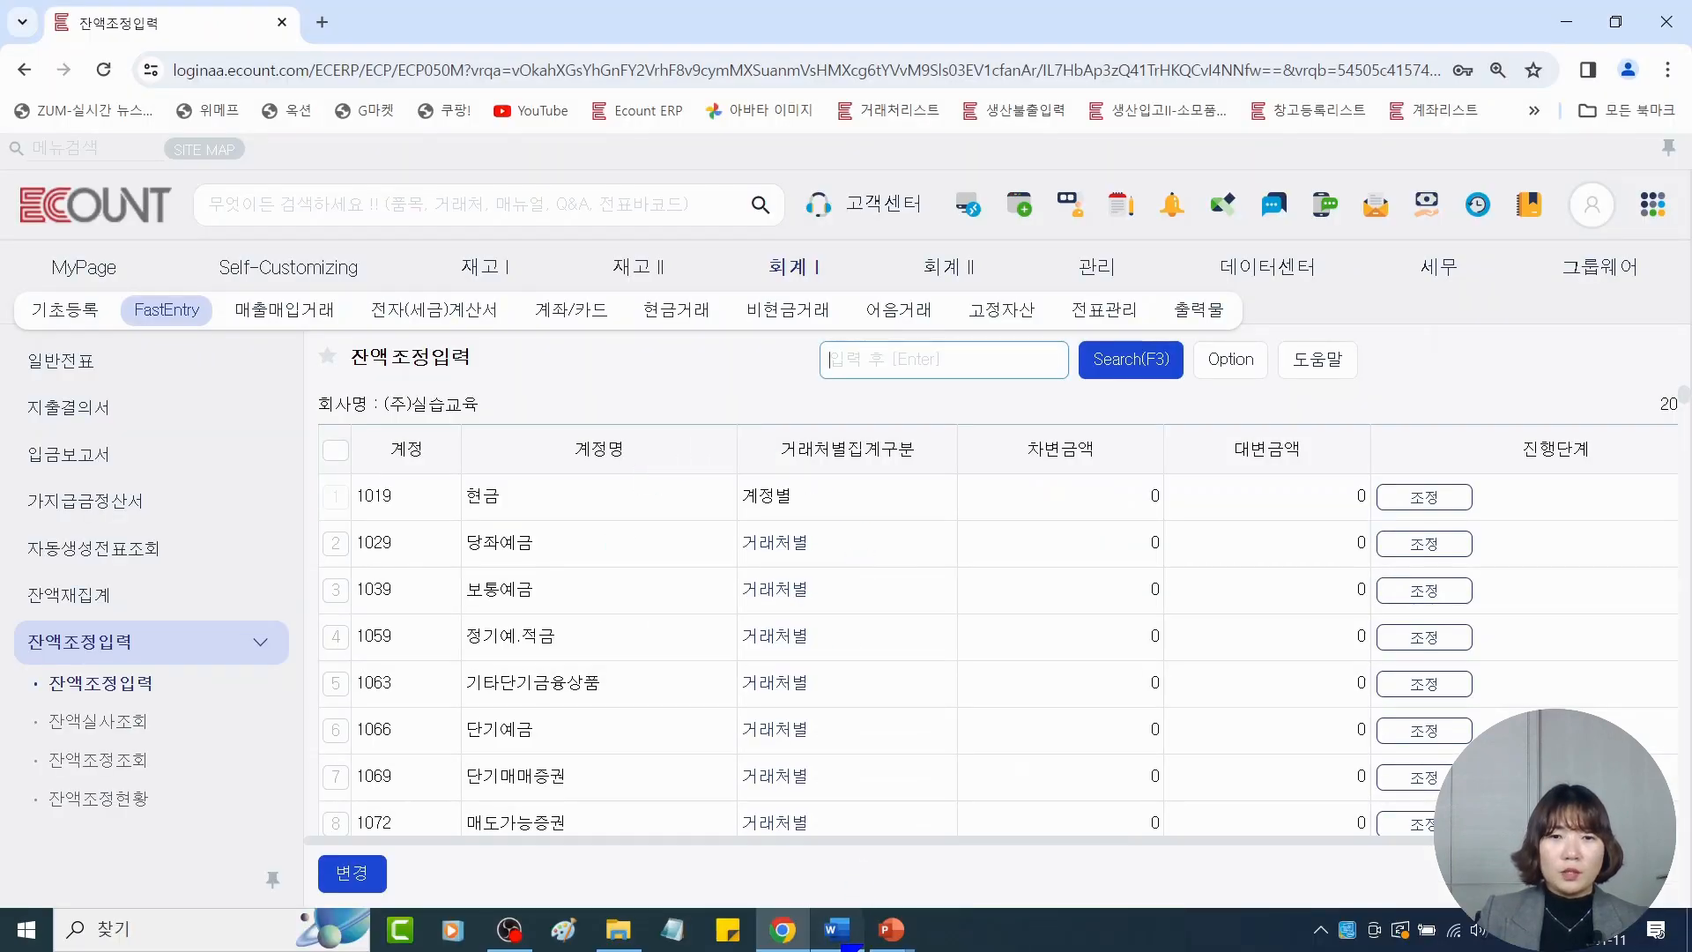
# Switch to the Word document and highlight "계정과목 별 우측 [조정]" in yellow
pyautogui.click(842, 930)
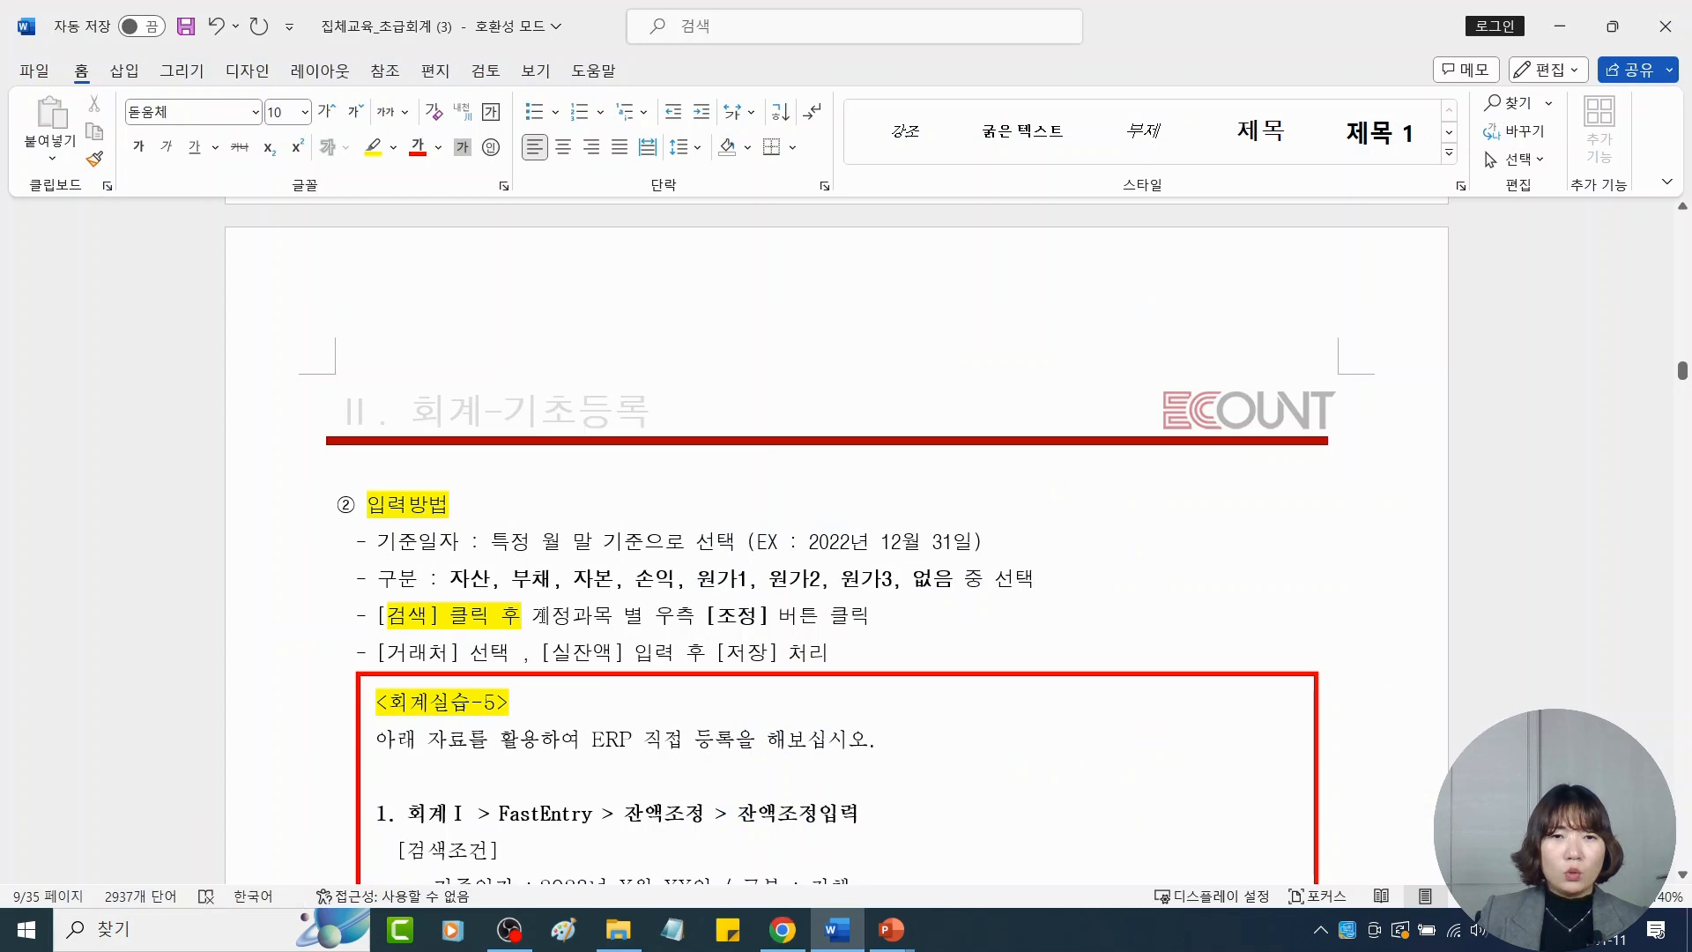
pyautogui.moveTo(533, 615); pyautogui.dragTo(769, 625)
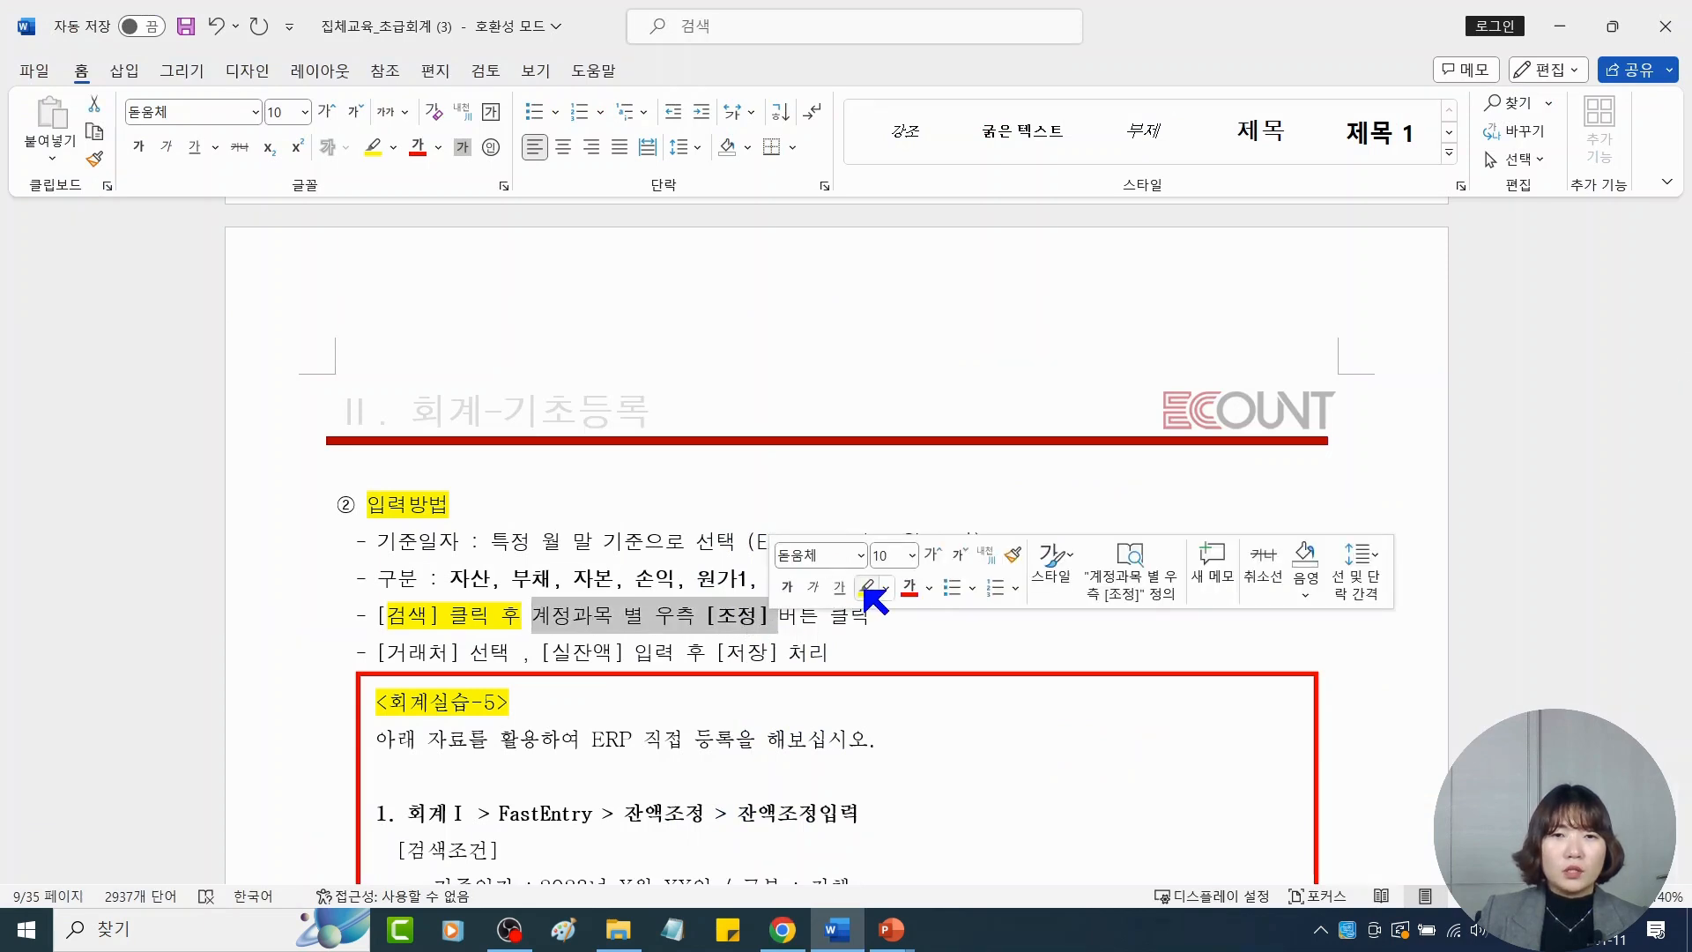
pyautogui.click(865, 588)
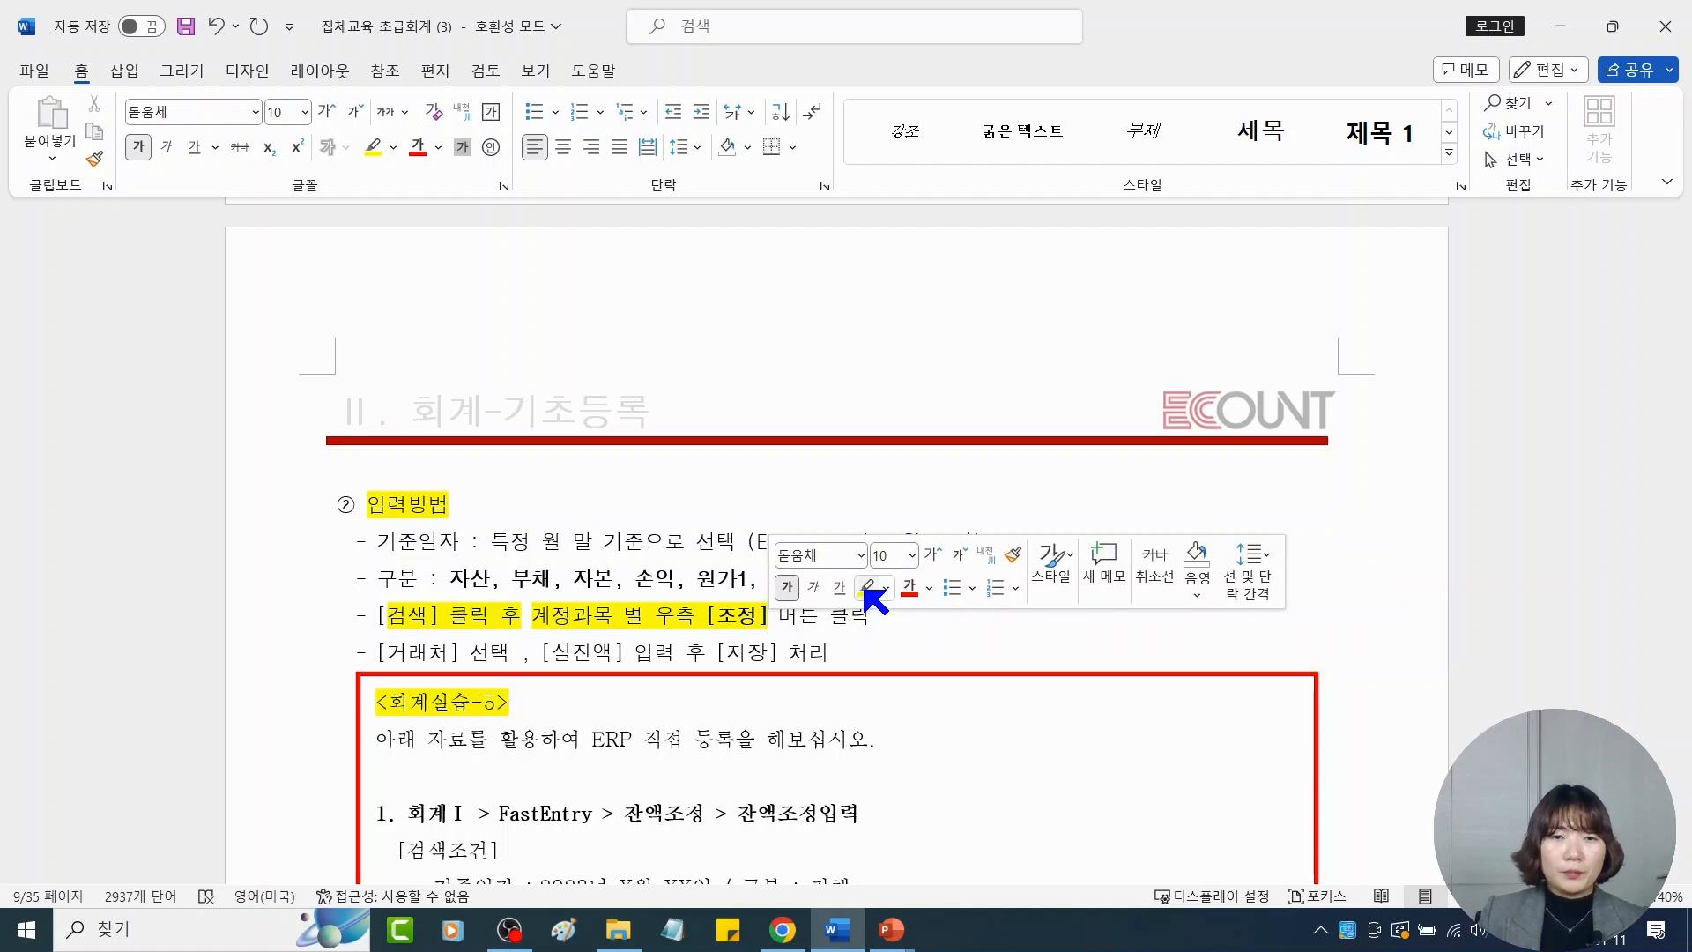
# Switch to Ecount ERP and open the balance adjustment (조정) for account 1039 보통예금
pyautogui.click(782, 930)
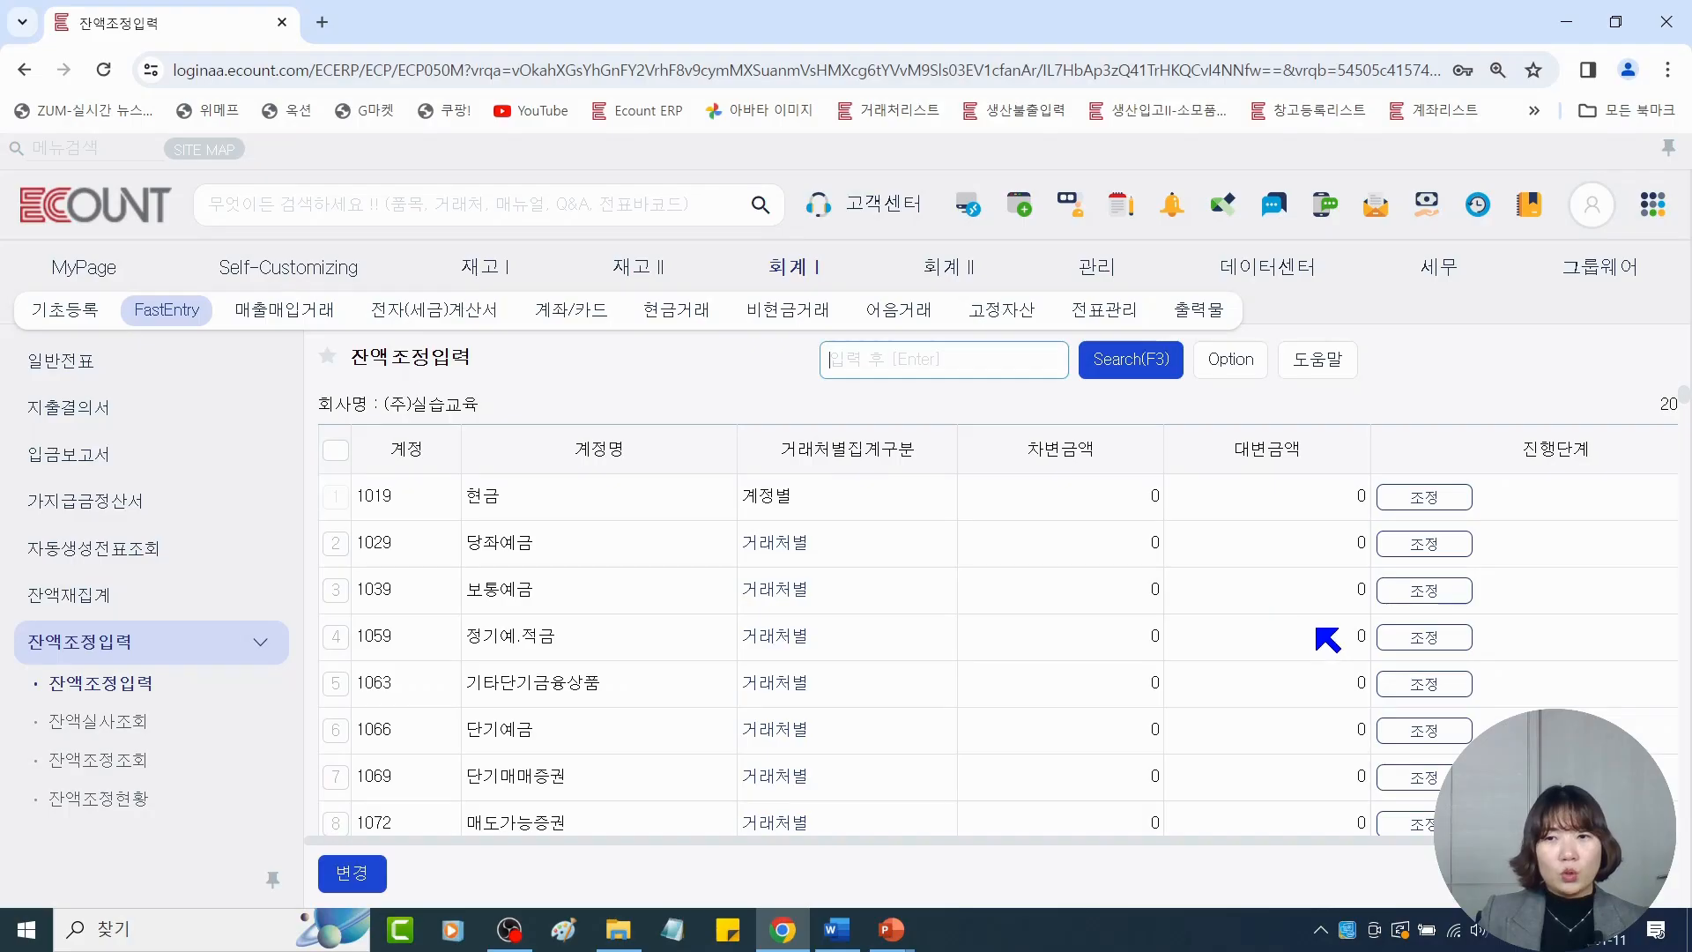
pyautogui.click(1445, 593)
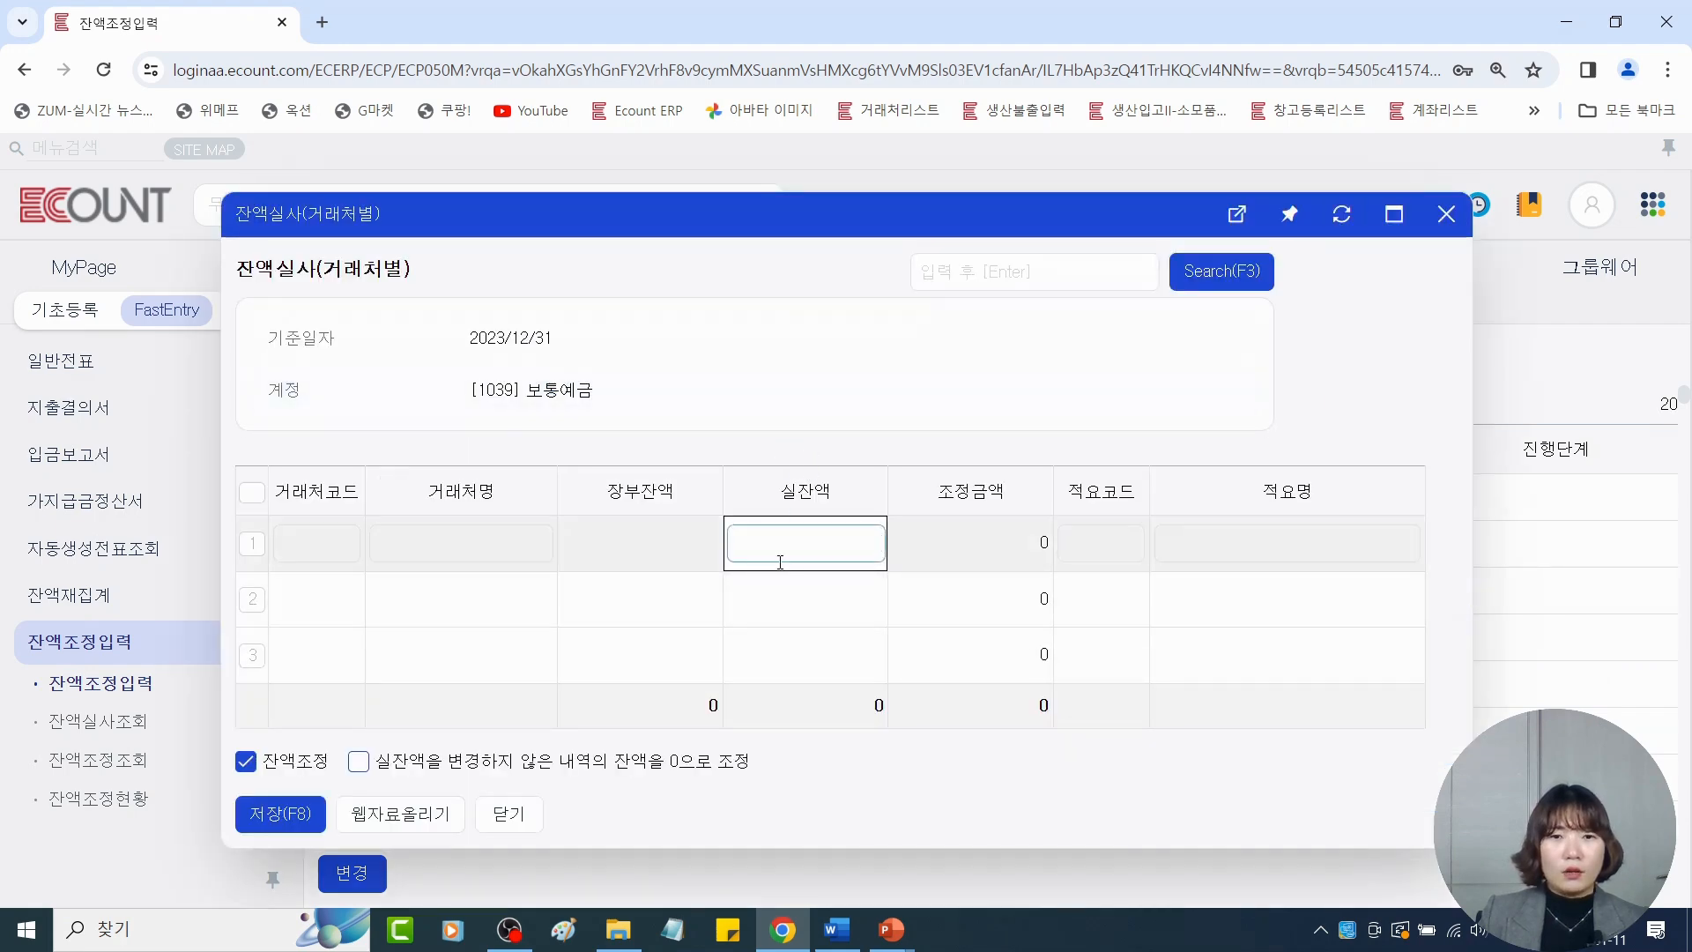
# Switch to the Word document and highlight "[거래처] 선택 , [실잔액]" in yellow
pyautogui.click(837, 929)
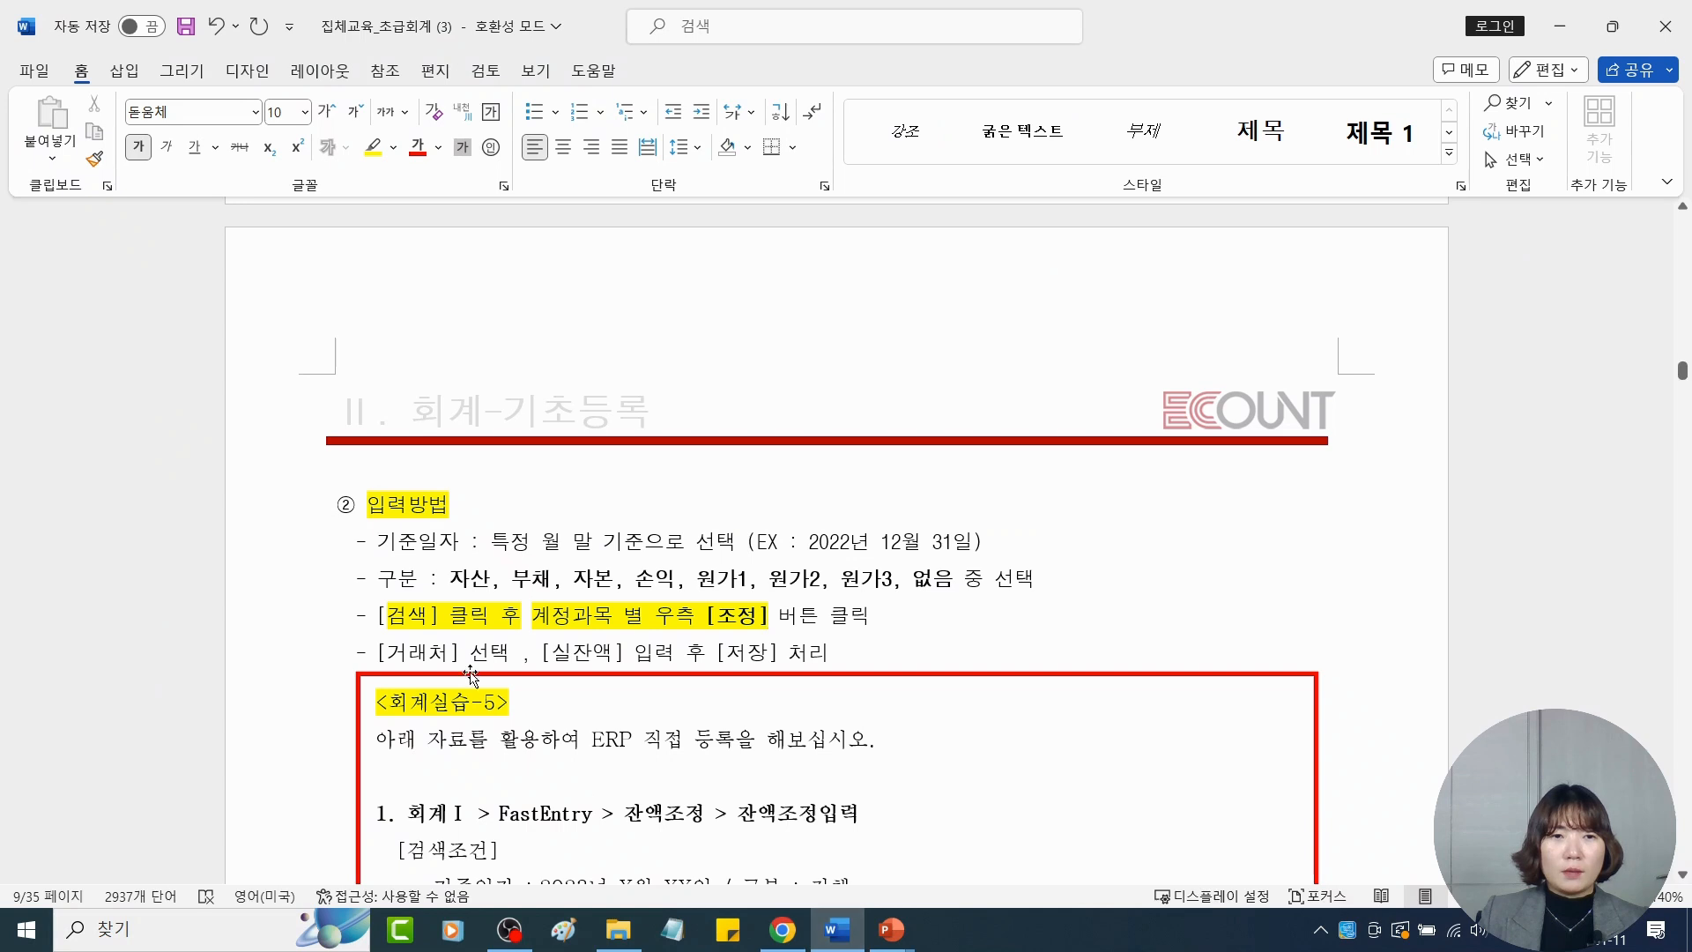
pyautogui.moveTo(373, 652); pyautogui.dragTo(630, 663)
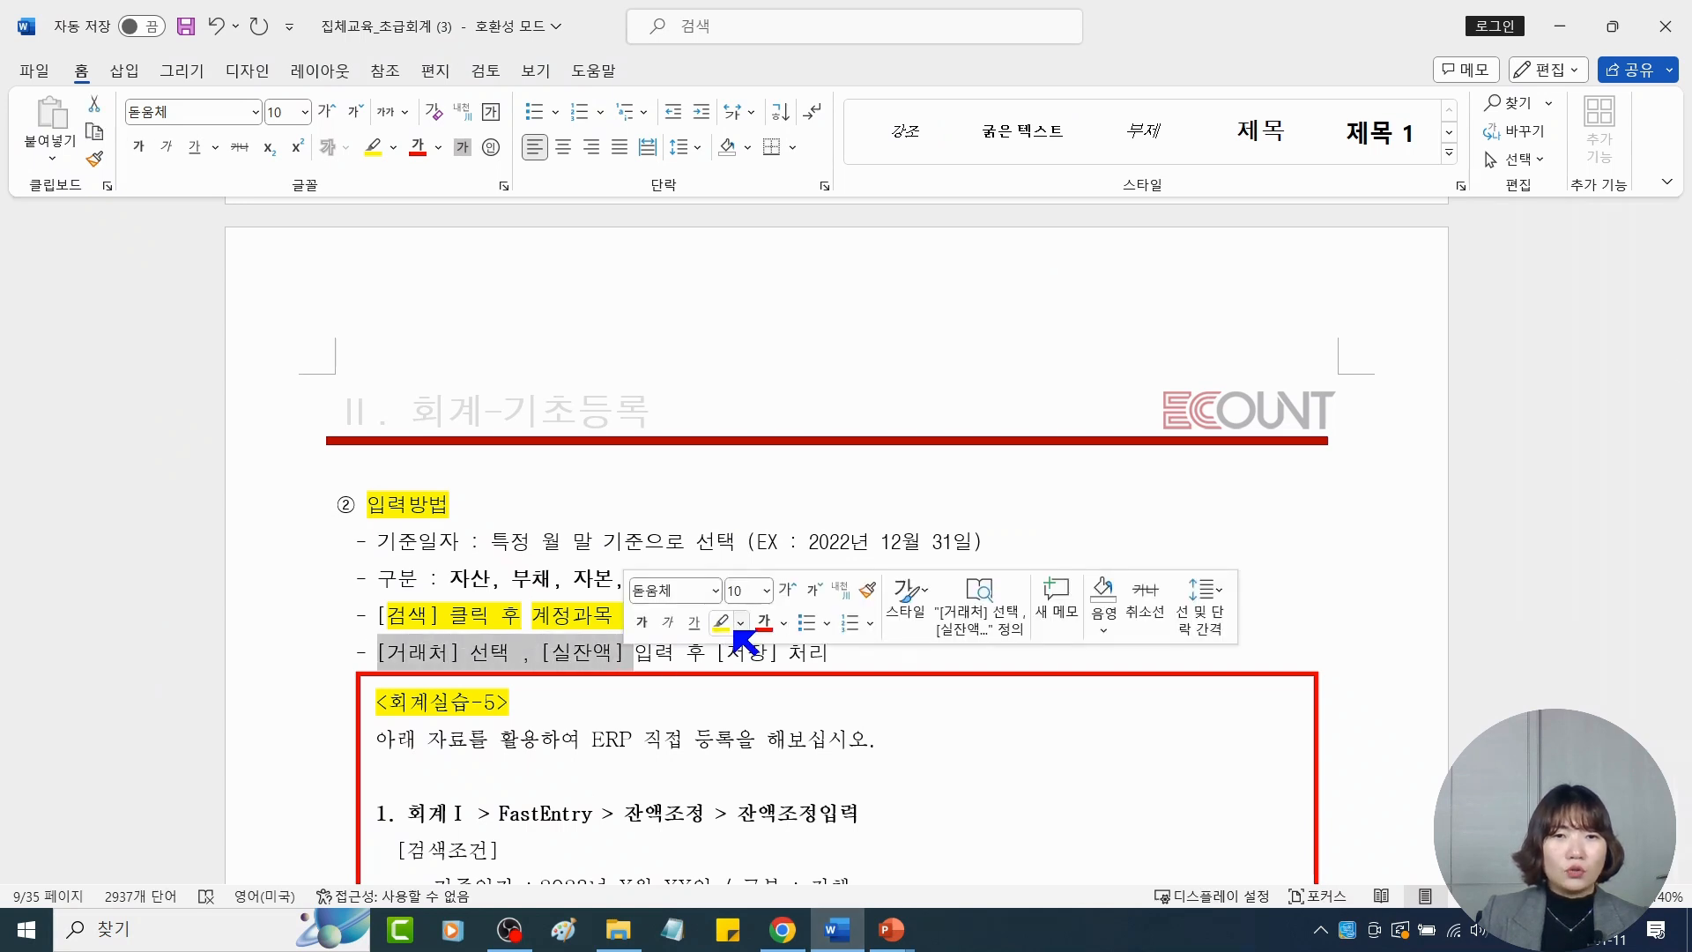
pyautogui.click(725, 623)
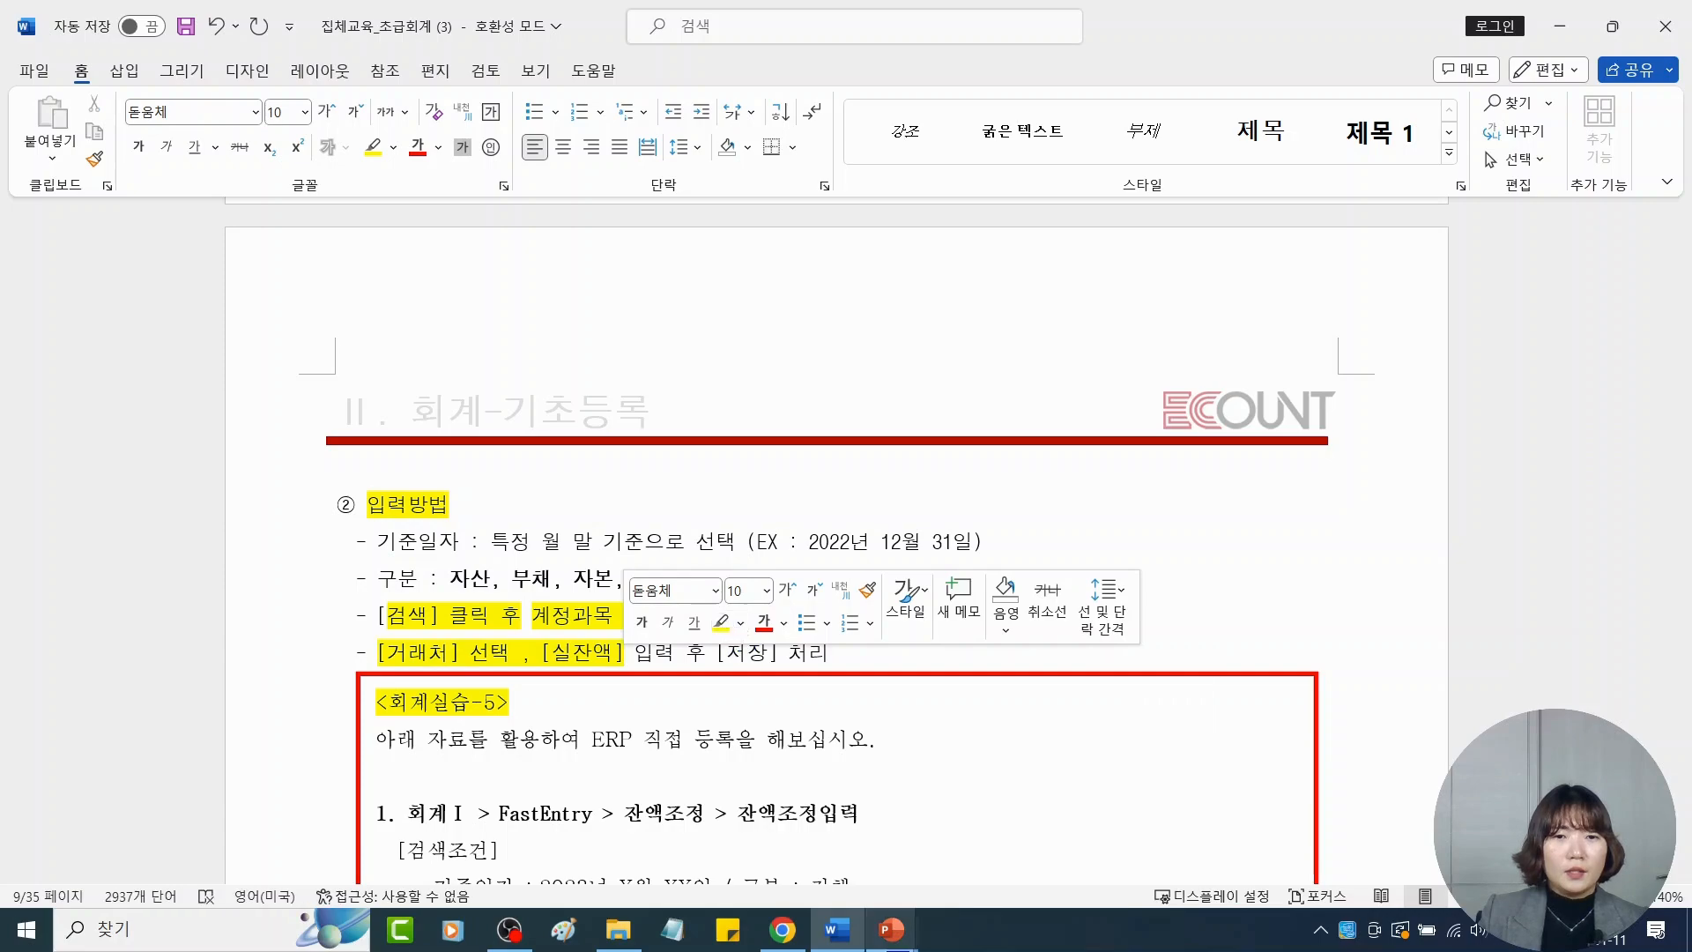
# Return to the 잔액실사(거래처별) window in Ecount ERP and mark the 거래처코드 and 거래처명 headers with a red frame, question mark and arrow
pyautogui.click(818, 930)
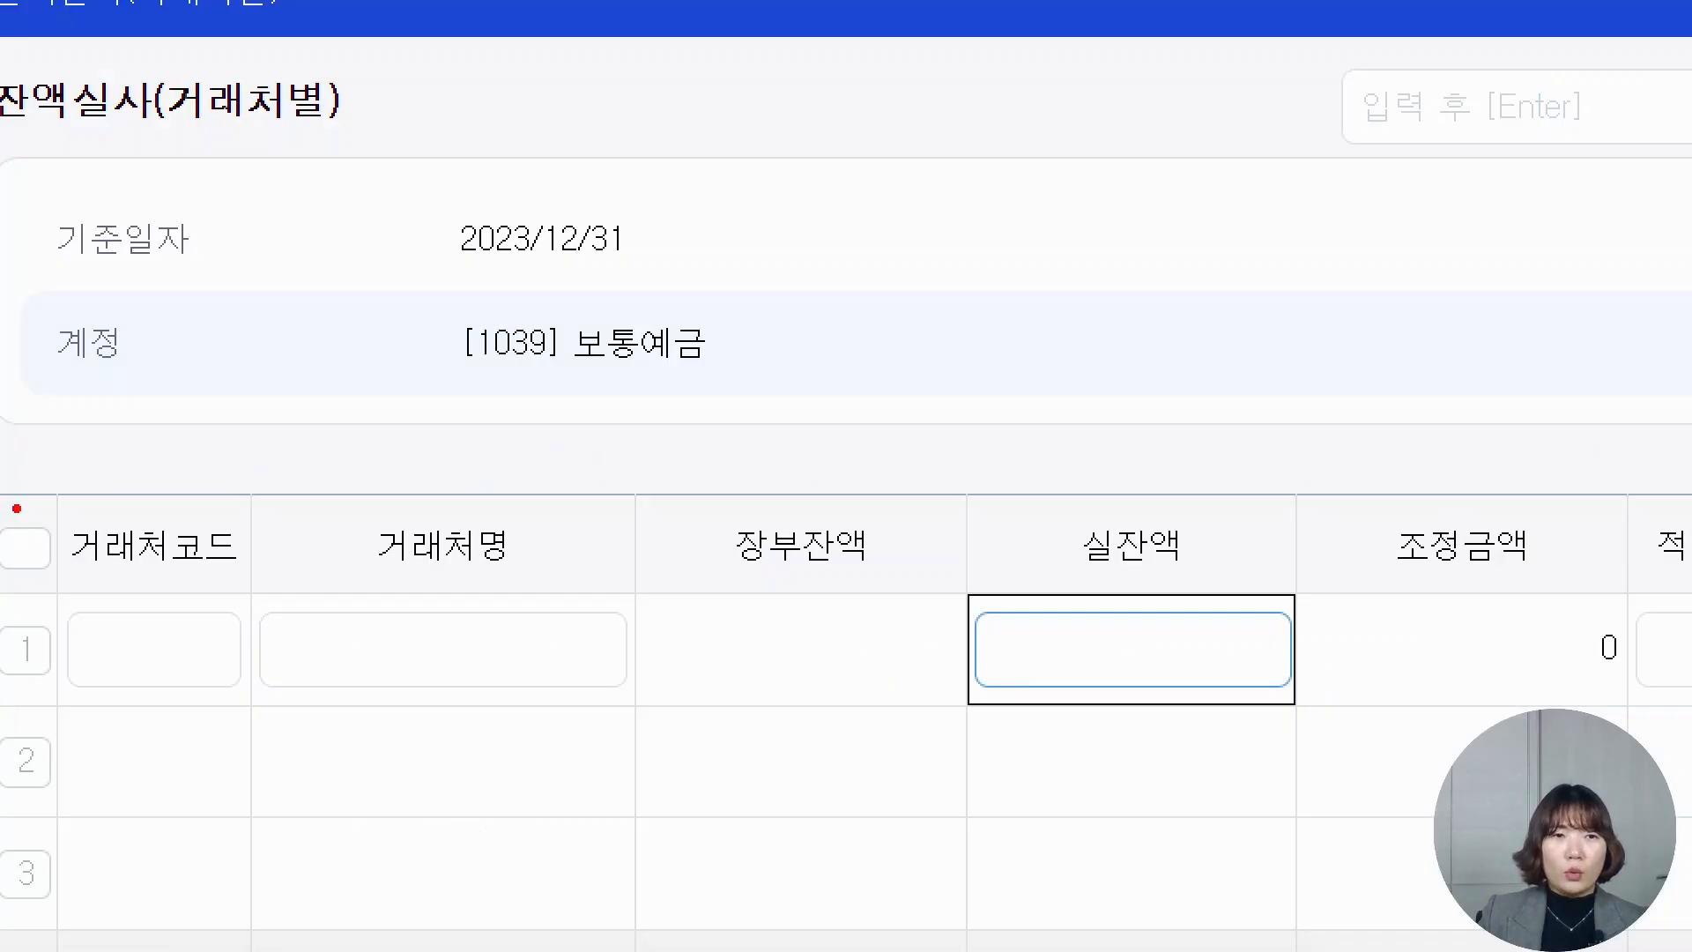
pyautogui.moveTo(21, 491); pyautogui.dragTo(624, 607)
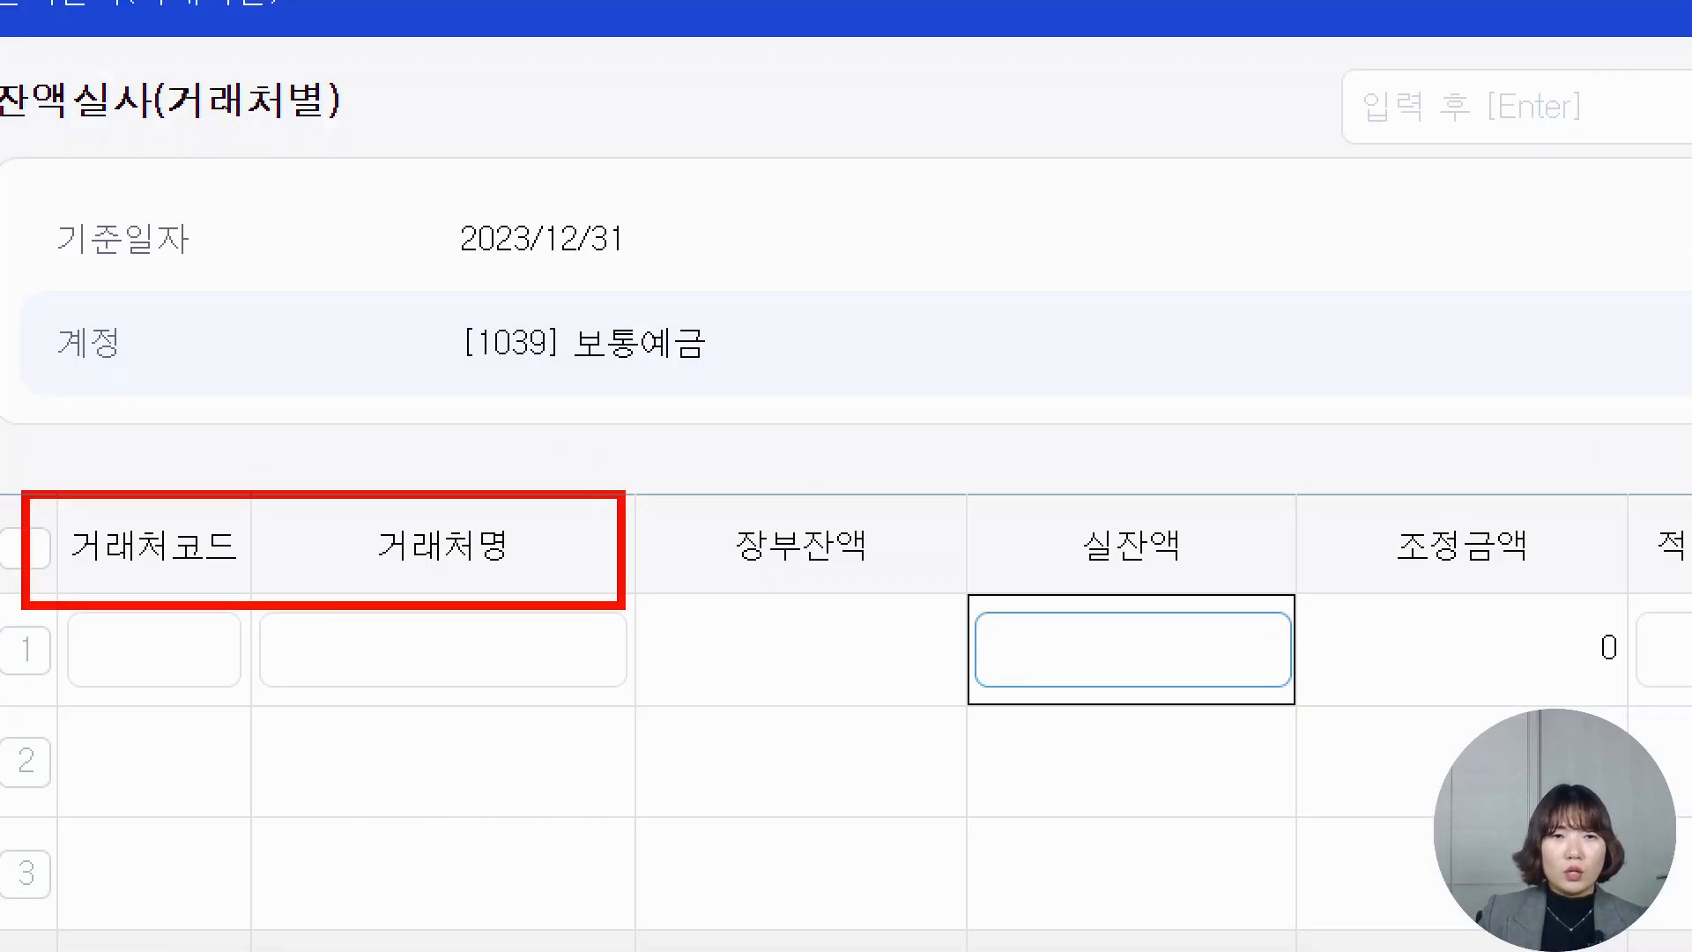
pyautogui.moveTo(439, 407)
pyautogui.mouseDown()
pyautogui.moveTo(460, 395)
pyautogui.moveTo(462, 428)
pyautogui.mouseUp()
pyautogui.click(460, 444)
pyautogui.click(471, 458)
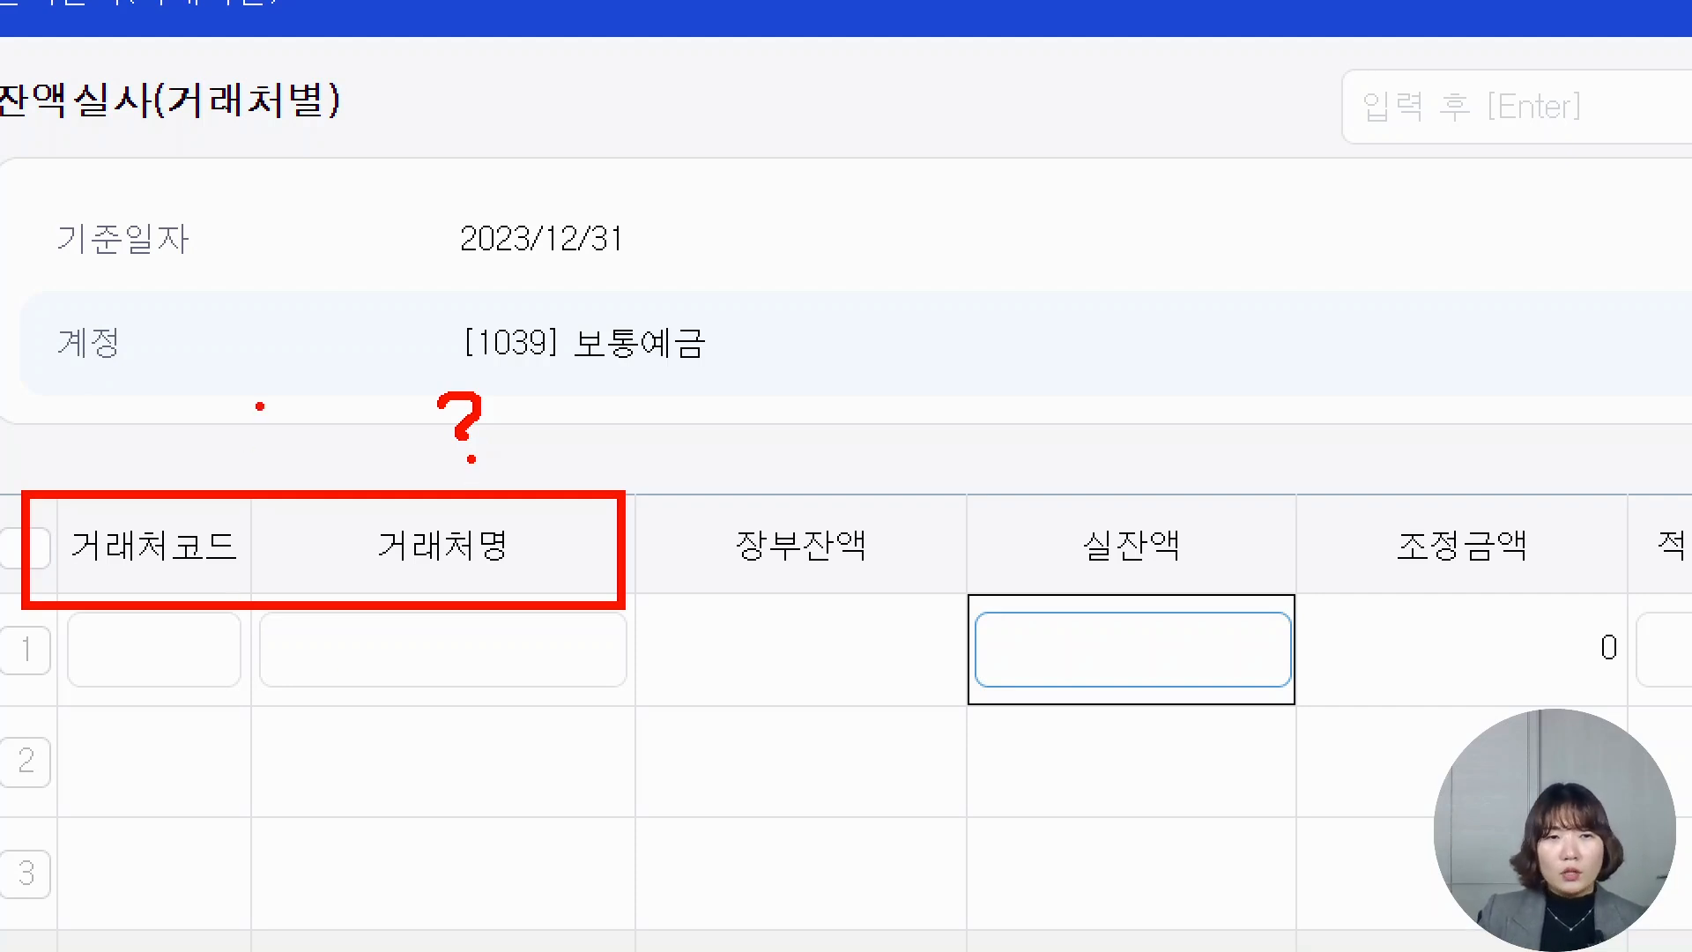
pyautogui.moveTo(260, 406)
pyautogui.mouseDown()
pyautogui.moveTo(192, 458)
pyautogui.moveTo(243, 460)
pyautogui.mouseUp()
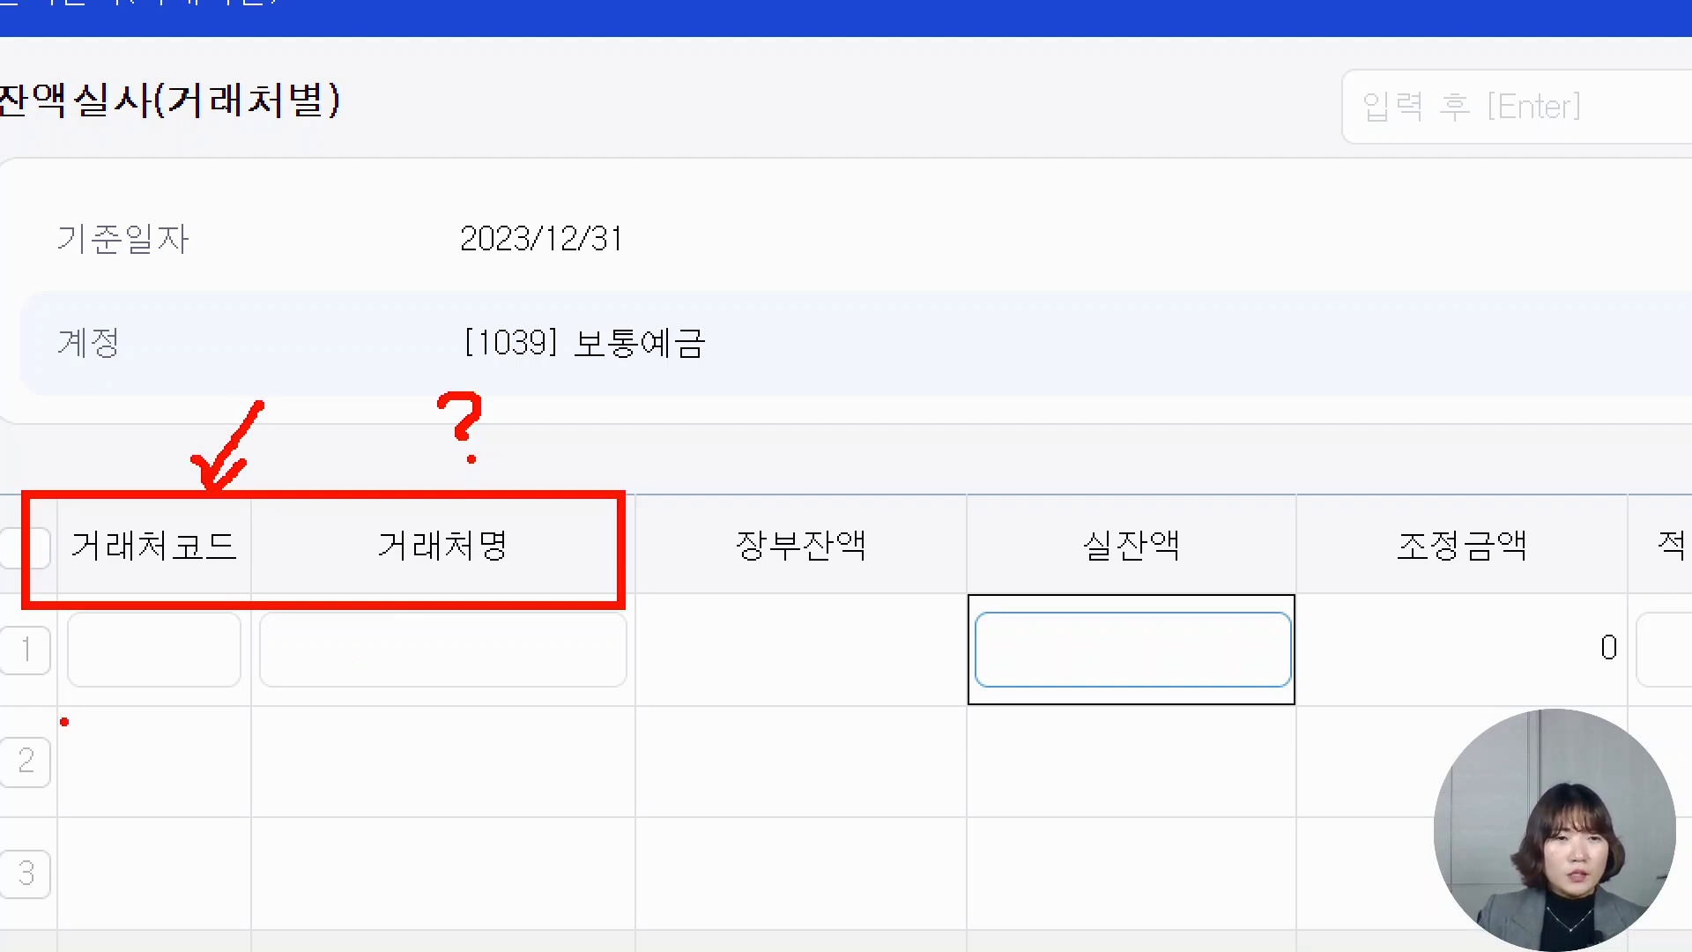
pyautogui.moveTo(117, 643); pyautogui.dragTo(192, 615)
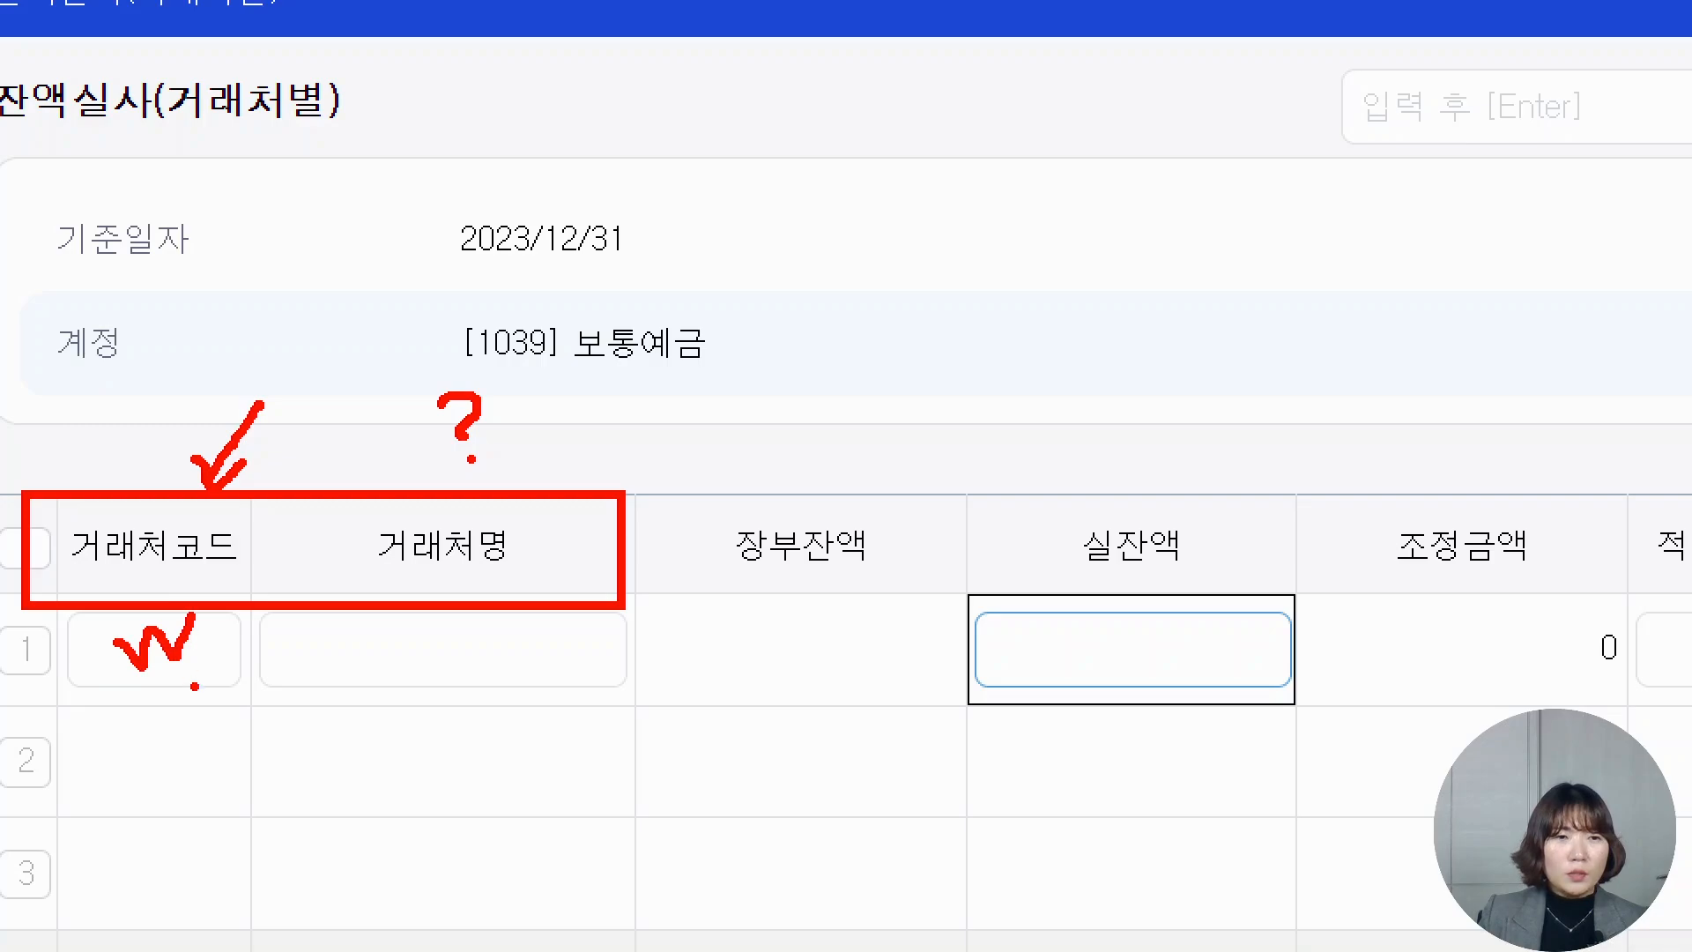
pyautogui.press('Escape')
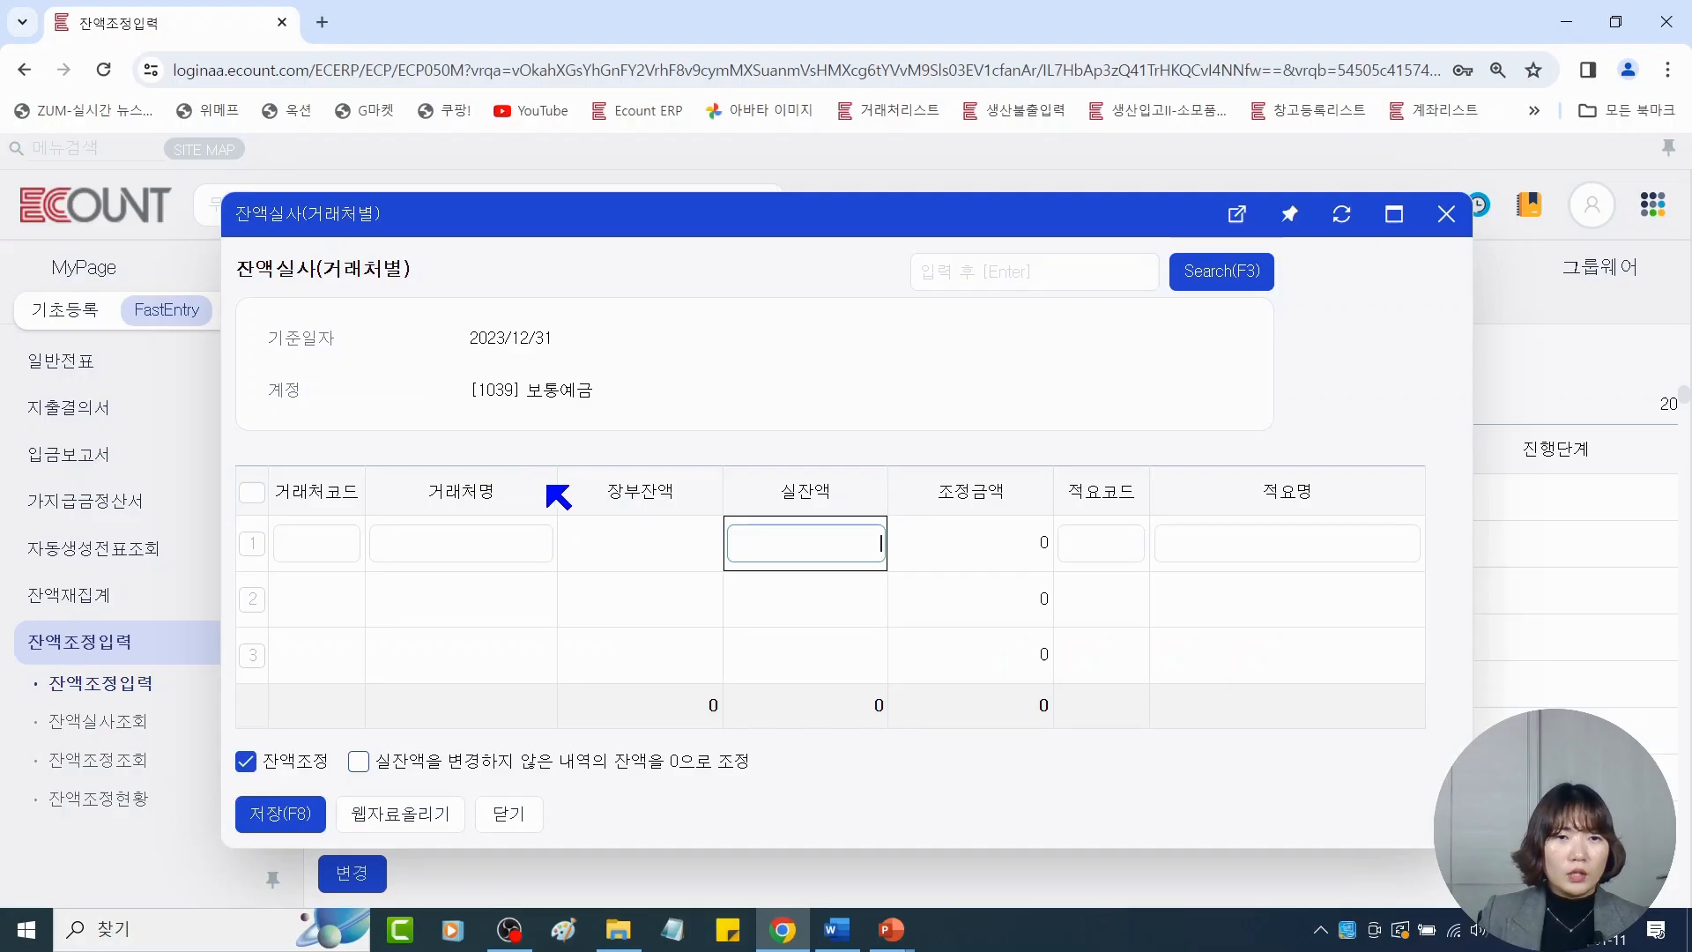
# Open the 거래처검색 list for the first row and link "[1039] 보통예금" to the first two bank accounts with red frames and an arrow
pyautogui.click(358, 552)
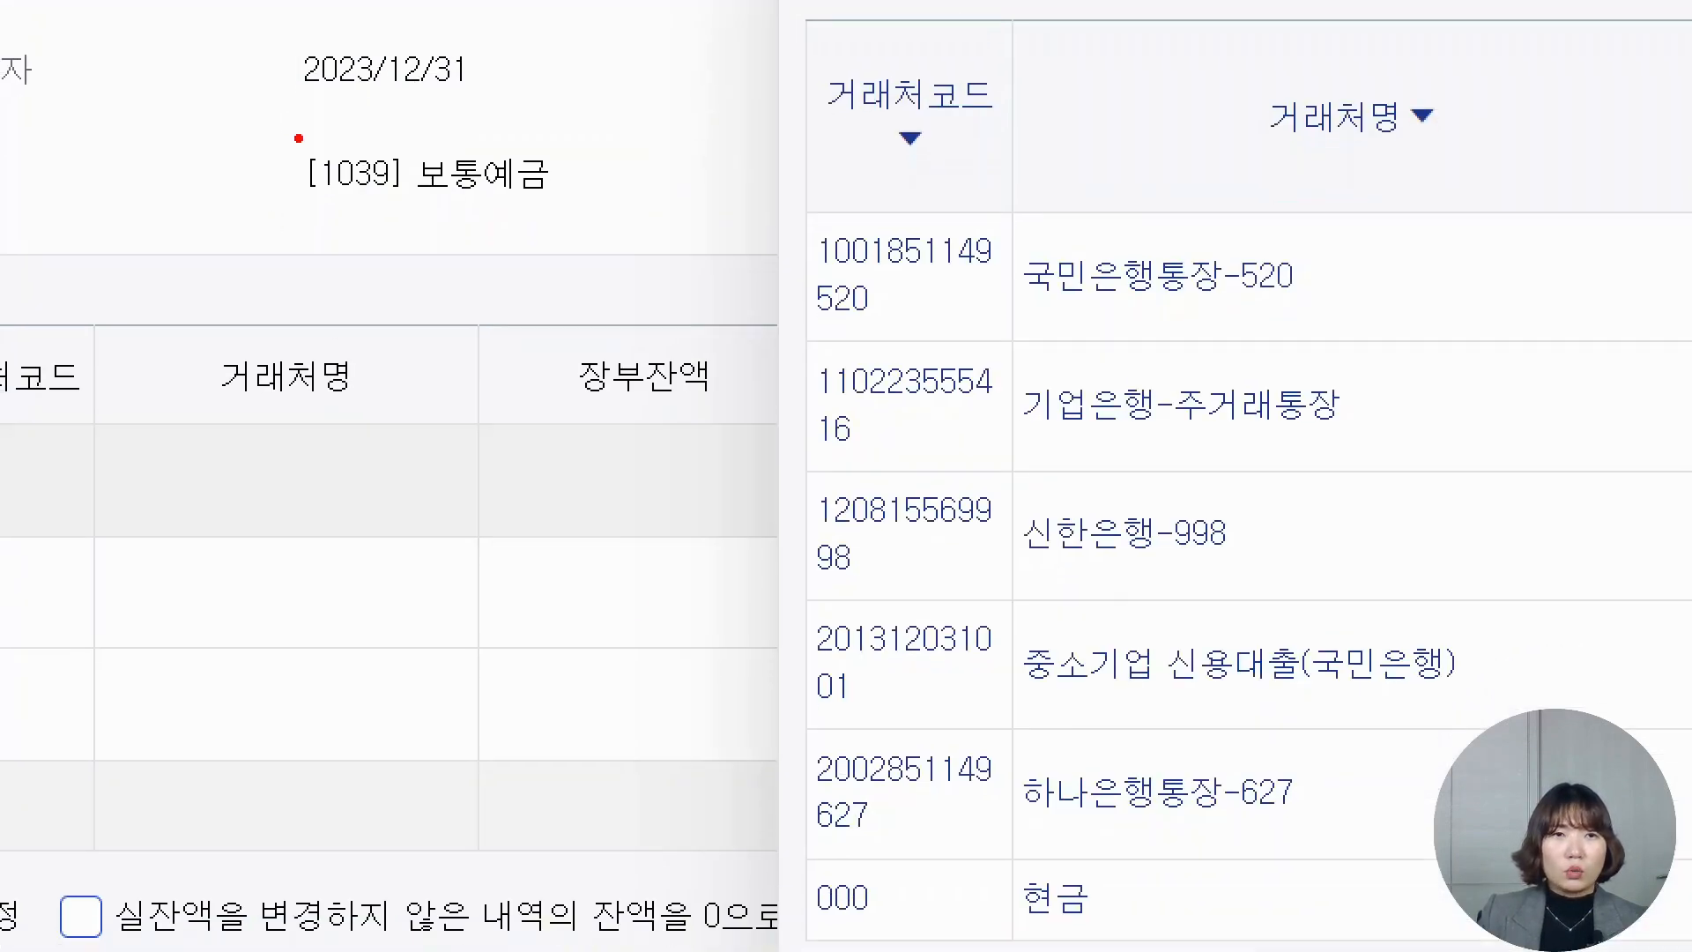
pyautogui.moveTo(282, 126)
pyautogui.mouseDown()
pyautogui.moveTo(391, 214)
pyautogui.moveTo(589, 215)
pyautogui.moveTo(730, 124)
pyautogui.moveTo(921, 178)
pyautogui.mouseUp()
pyautogui.moveTo(797, 207)
pyautogui.mouseDown()
pyautogui.moveTo(1156, 346)
pyautogui.moveTo(1348, 346)
pyautogui.mouseUp()
pyautogui.moveTo(825, 348)
pyautogui.mouseDown()
pyautogui.moveTo(944, 423)
pyautogui.moveTo(1371, 472)
pyautogui.mouseUp()
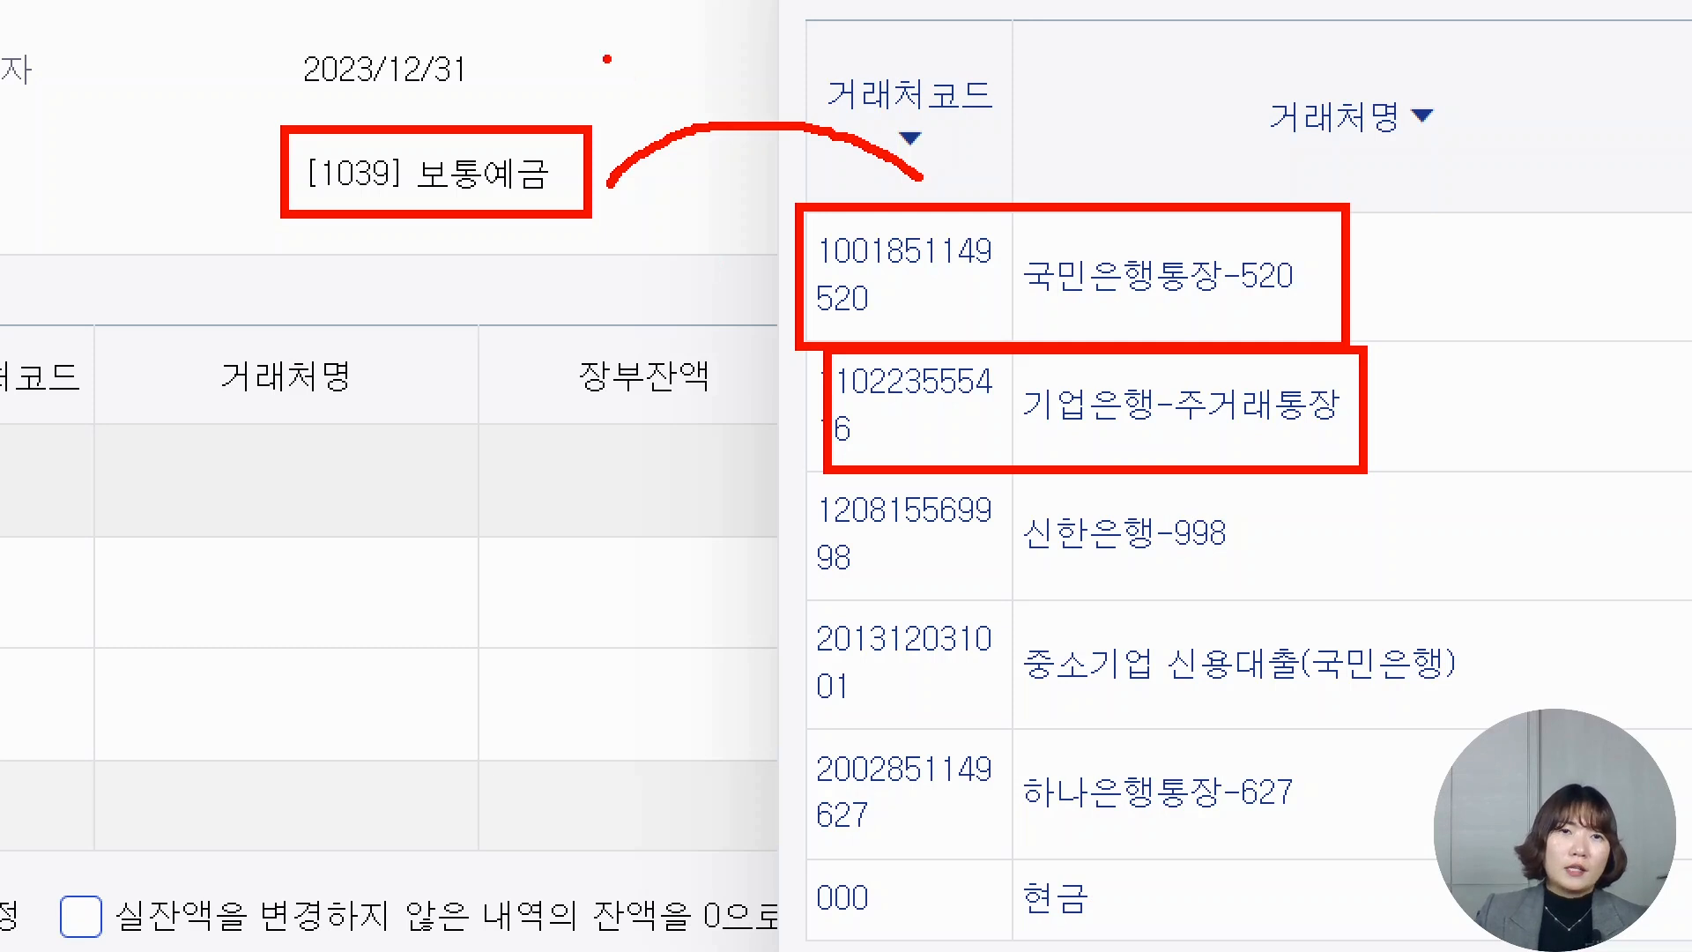
pyautogui.moveTo(583, 66)
pyautogui.mouseDown()
pyautogui.moveTo(610, 119)
pyautogui.moveTo(645, 51)
pyautogui.mouseUp()
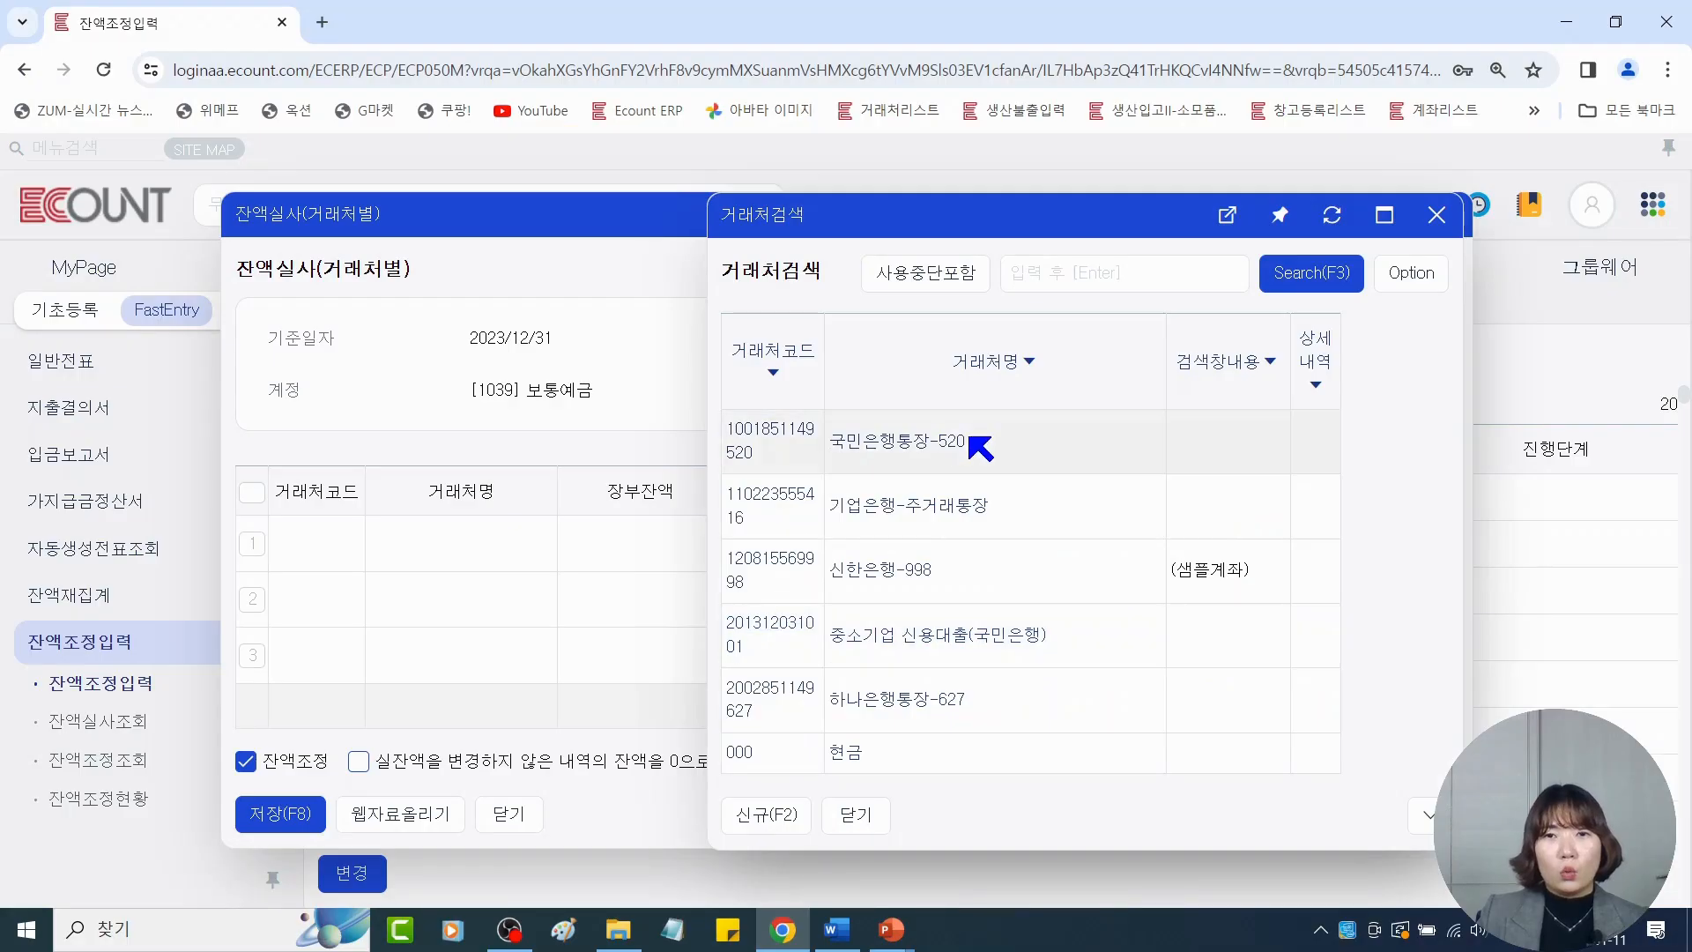
# Choose 국민은행통장 as the first row's 거래처 and frame the 실잔액 column in red
pyautogui.click(931, 441)
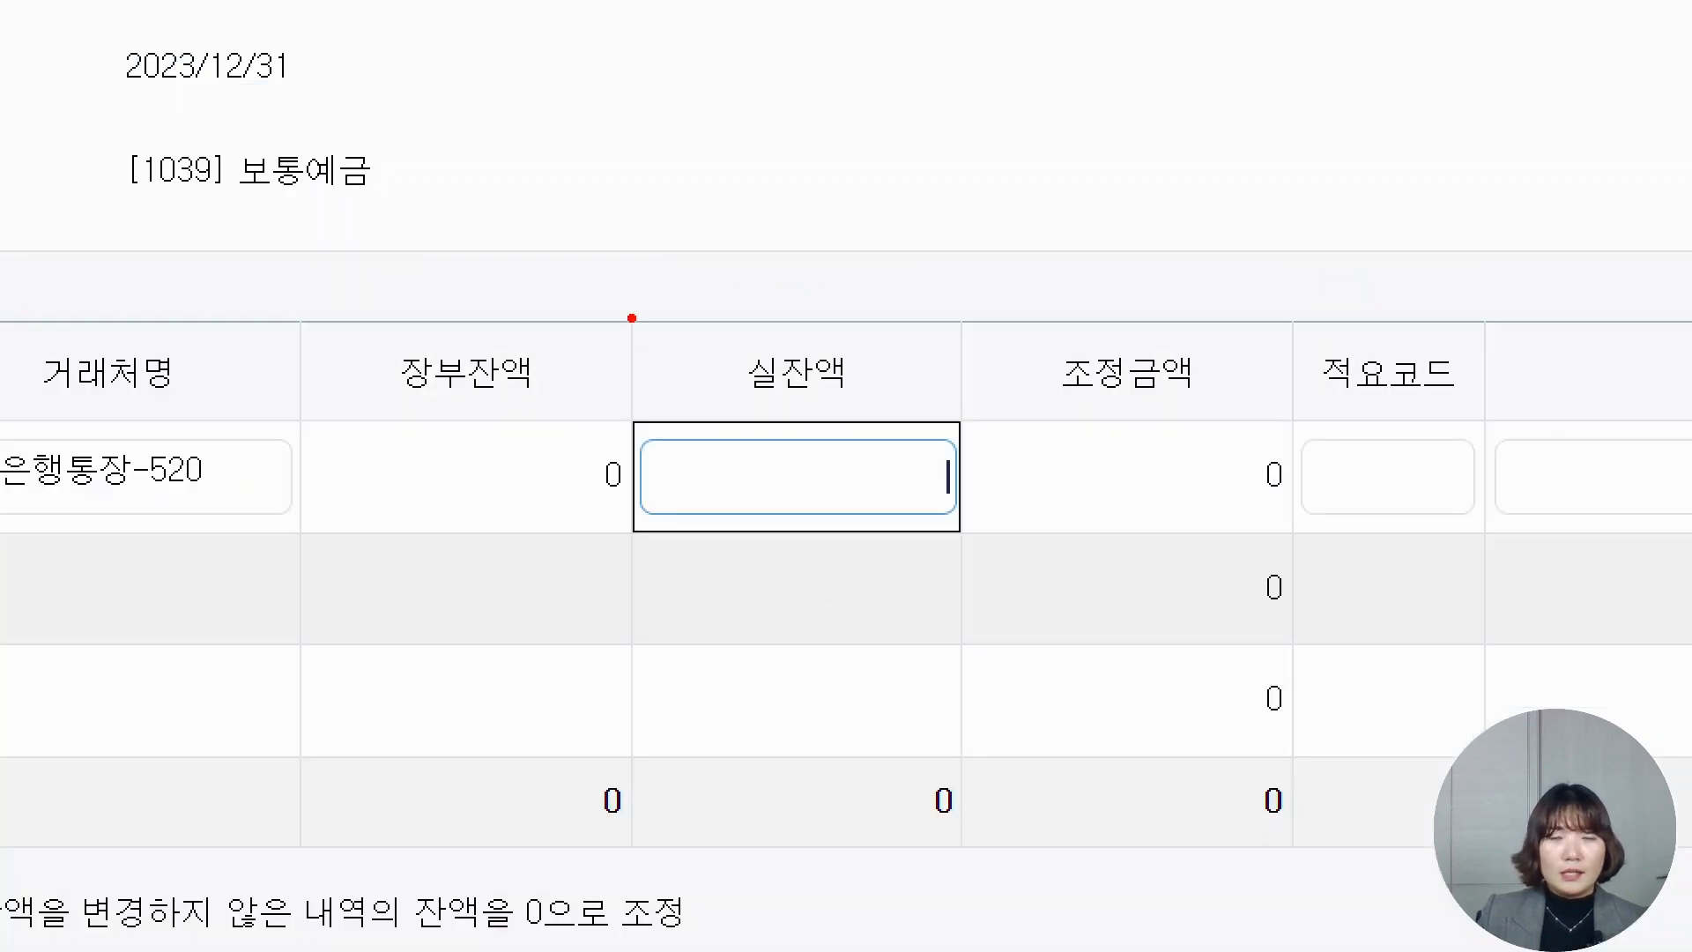
pyautogui.moveTo(631, 317)
pyautogui.mouseDown()
pyautogui.moveTo(937, 801)
pyautogui.moveTo(961, 803)
pyautogui.moveTo(958, 768)
pyautogui.mouseUp()
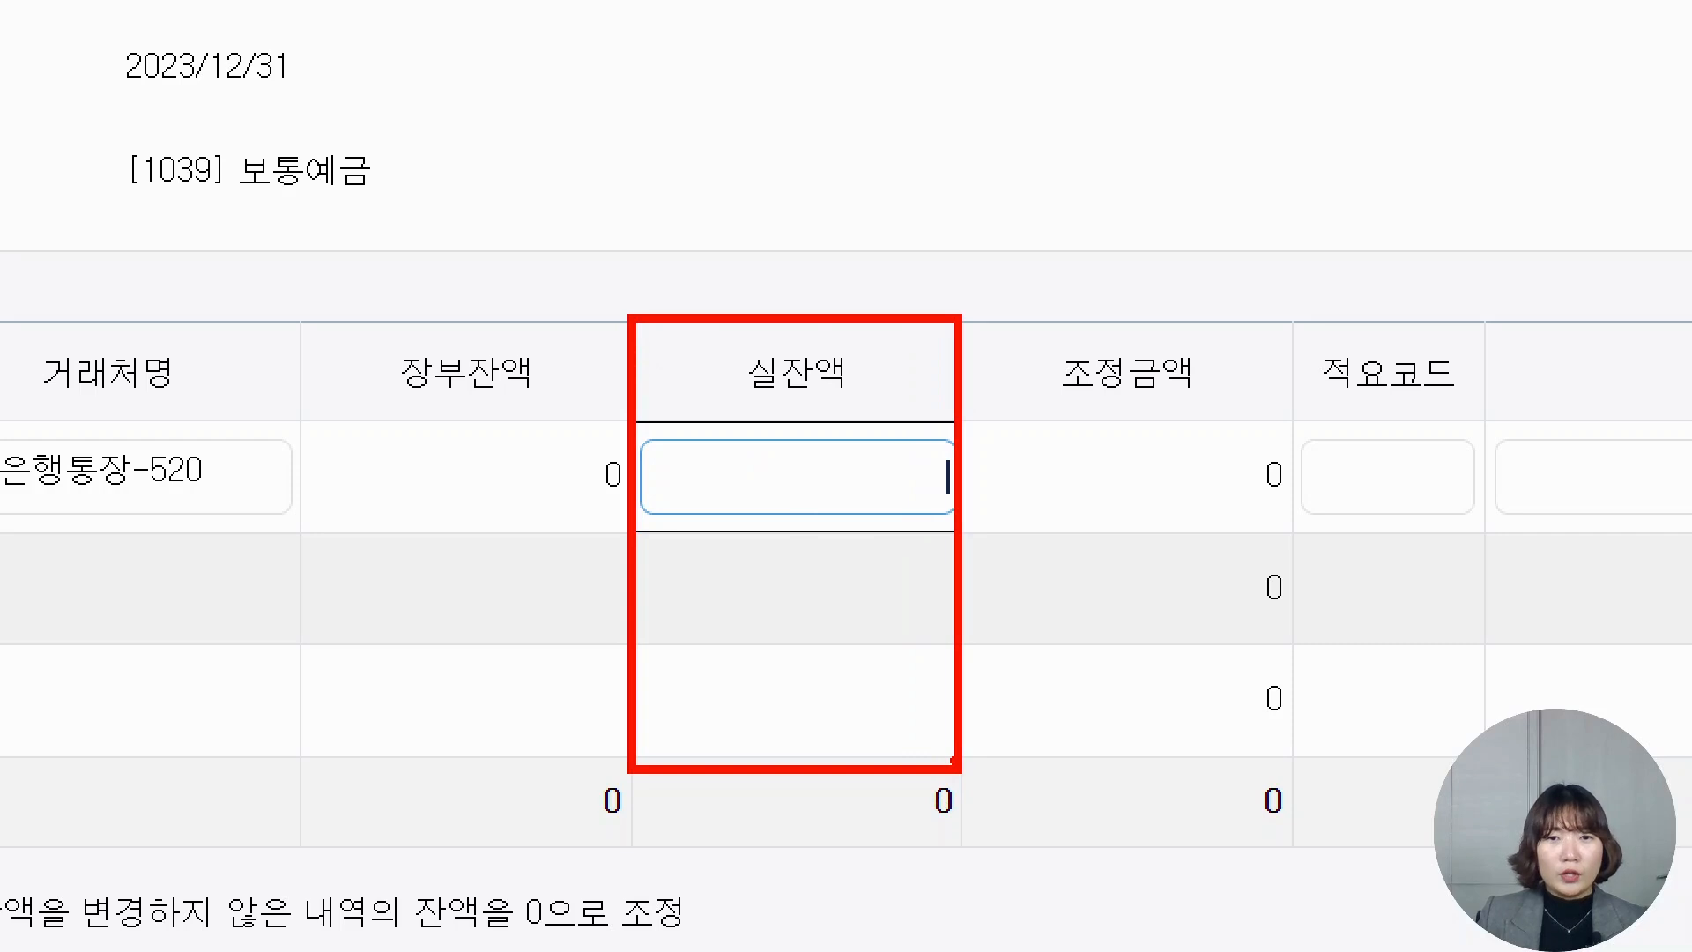
# Mark the 실잔액 column, then frame the 장부잔액 column and the 2023/12/31 date in red and link them with an arrow
pyautogui.moveTo(796, 271)
pyautogui.mouseDown()
pyautogui.moveTo(804, 308)
pyautogui.moveTo(833, 262)
pyautogui.mouseUp()
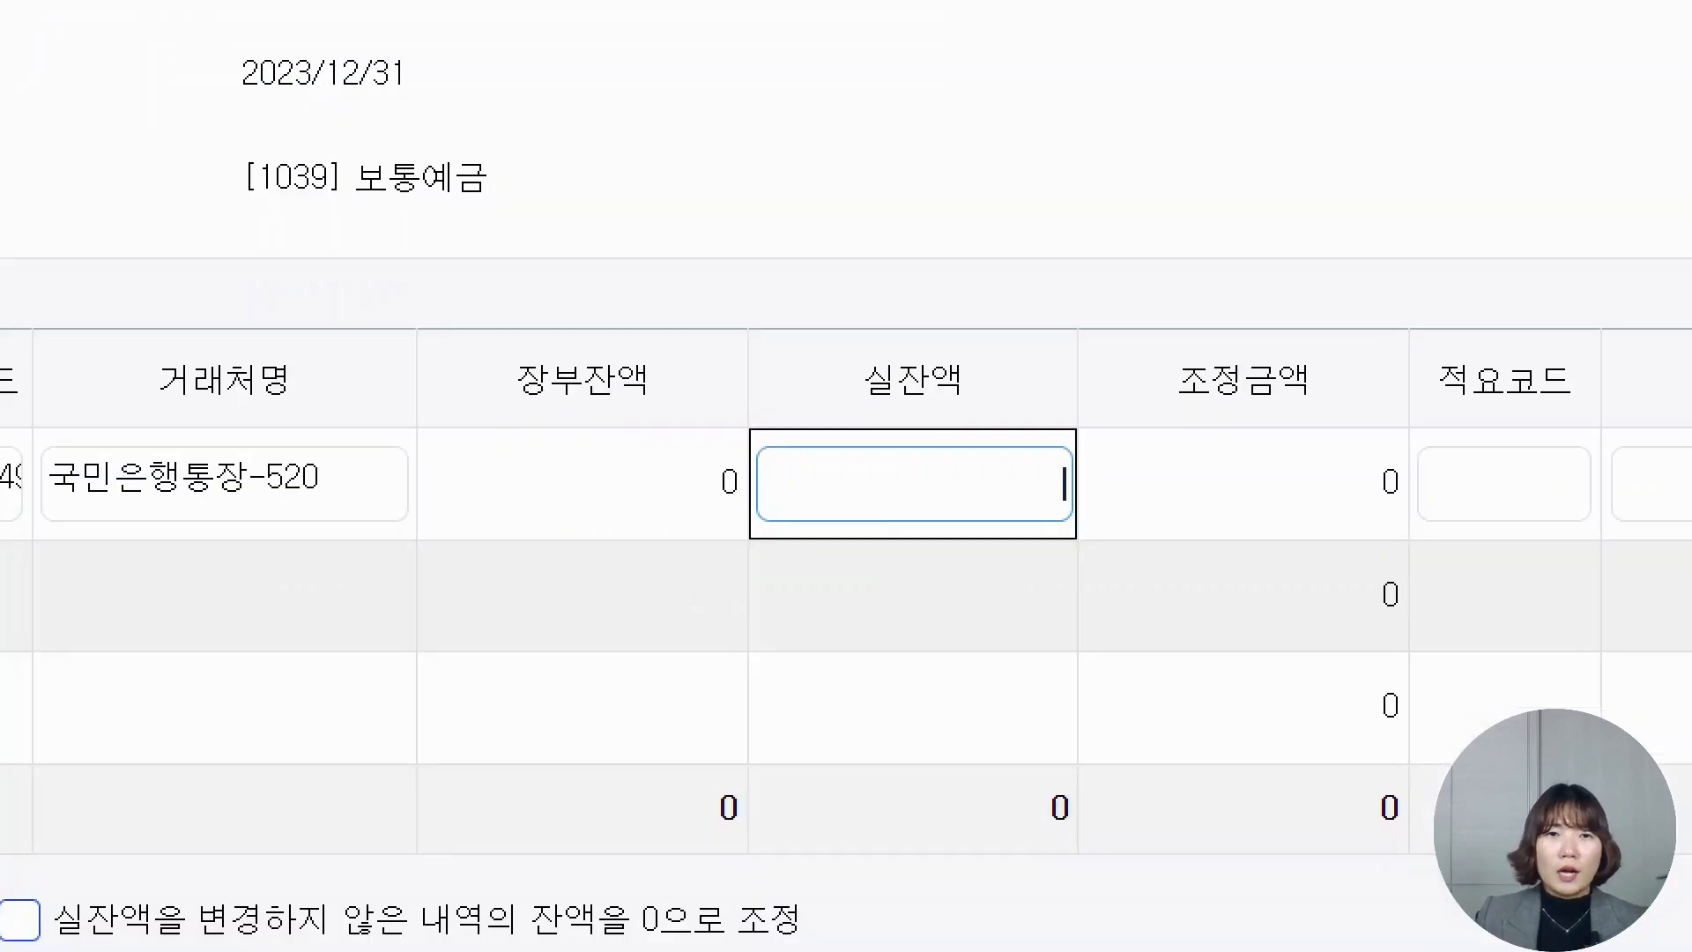
pyautogui.moveTo(433, 317)
pyautogui.mouseDown()
pyautogui.moveTo(569, 698)
pyautogui.moveTo(691, 811)
pyautogui.moveTo(781, 818)
pyautogui.mouseUp()
pyautogui.moveTo(209, 31)
pyautogui.mouseDown()
pyautogui.moveTo(233, 66)
pyautogui.moveTo(445, 118)
pyautogui.moveTo(377, 151)
pyautogui.moveTo(513, 230)
pyautogui.moveTo(510, 275)
pyautogui.mouseUp()
pyautogui.moveTo(476, 231)
pyautogui.mouseDown()
pyautogui.moveTo(483, 262)
pyautogui.moveTo(533, 247)
pyautogui.mouseUp()
# Handwrite "남아있던" in red above the 장부잔액 column
pyautogui.moveTo(582, 180)
pyautogui.mouseDown()
pyautogui.moveTo(615, 200)
pyautogui.moveTo(627, 242)
pyautogui.mouseUp()
pyautogui.moveTo(640, 213); pyautogui.dragTo(664, 212)
pyautogui.moveTo(592, 225); pyautogui.dragTo(636, 278)
pyautogui.moveTo(692, 194); pyautogui.dragTo(715, 269)
pyautogui.click(719, 172)
pyautogui.moveTo(721, 220)
pyautogui.mouseDown()
pyautogui.moveTo(759, 190)
pyautogui.moveTo(800, 253)
pyautogui.moveTo(747, 273)
pyautogui.mouseUp()
pyautogui.moveTo(774, 237); pyautogui.dragTo(797, 278)
pyautogui.moveTo(802, 238)
pyautogui.mouseDown()
pyautogui.moveTo(824, 231)
pyautogui.moveTo(808, 294)
pyautogui.mouseUp()
pyautogui.moveTo(814, 229)
pyautogui.mouseDown()
pyautogui.moveTo(868, 187)
pyautogui.moveTo(860, 230)
pyautogui.mouseUp()
pyautogui.moveTo(837, 212)
pyautogui.mouseDown()
pyautogui.moveTo(870, 210)
pyautogui.moveTo(874, 285)
pyautogui.mouseUp()
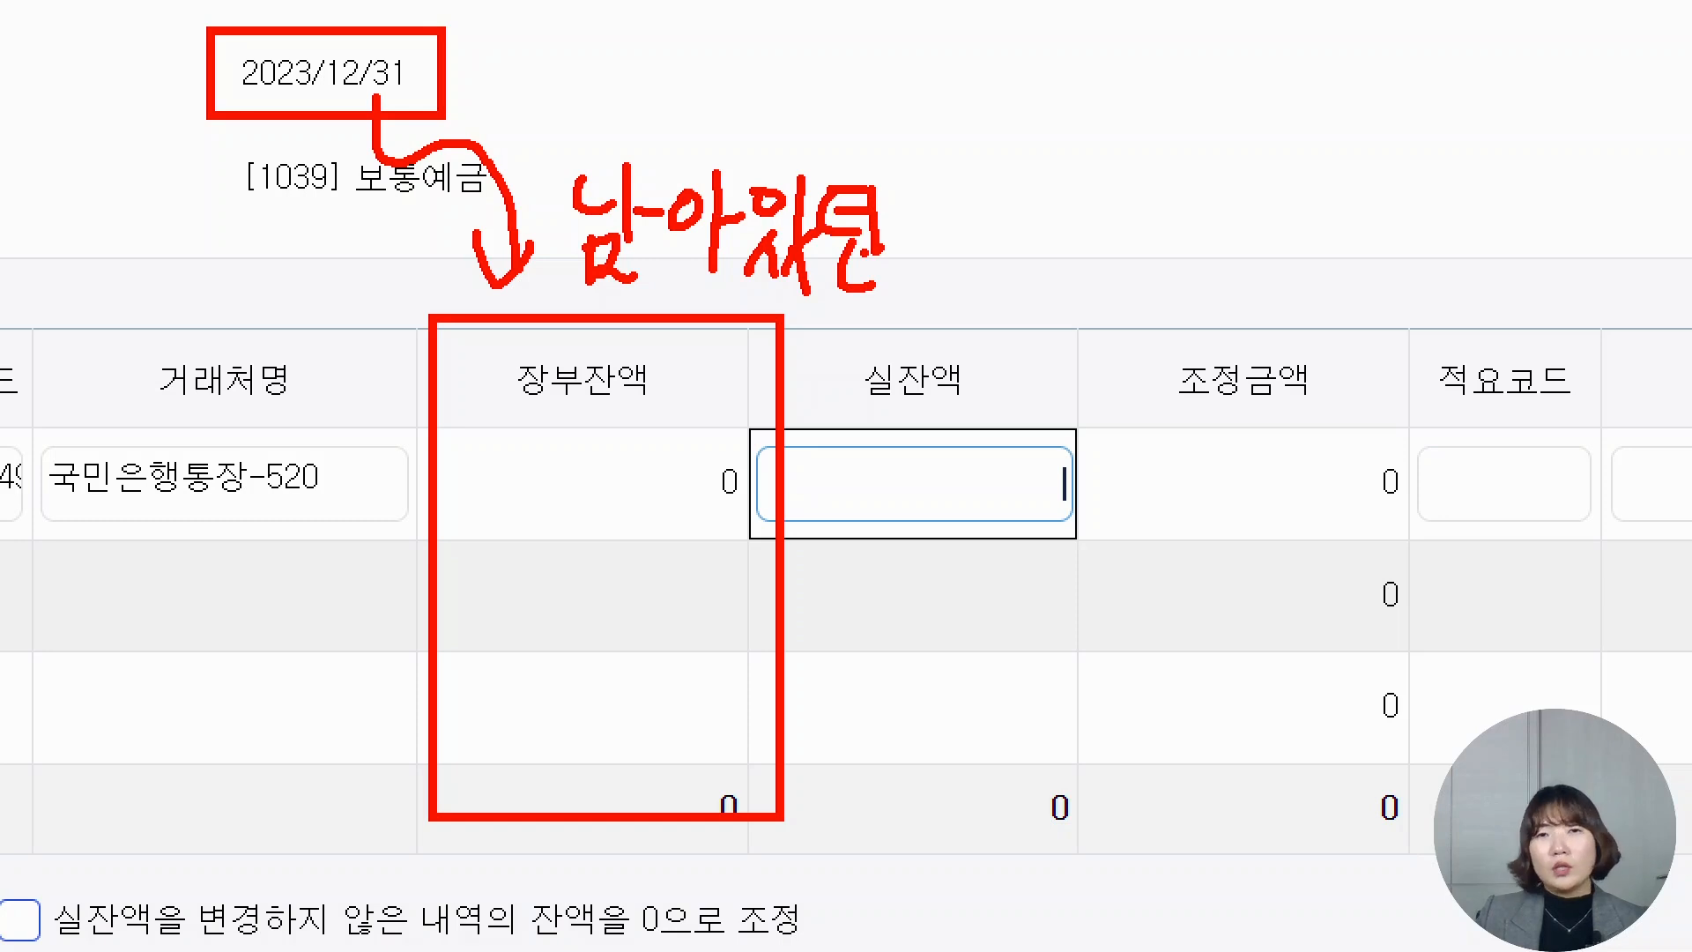
# Underline the first row's 장부잔액 value, frame the 조정금액 column in red and write "계산" above it with an arrow
pyautogui.moveTo(657, 548); pyautogui.dragTo(760, 540)
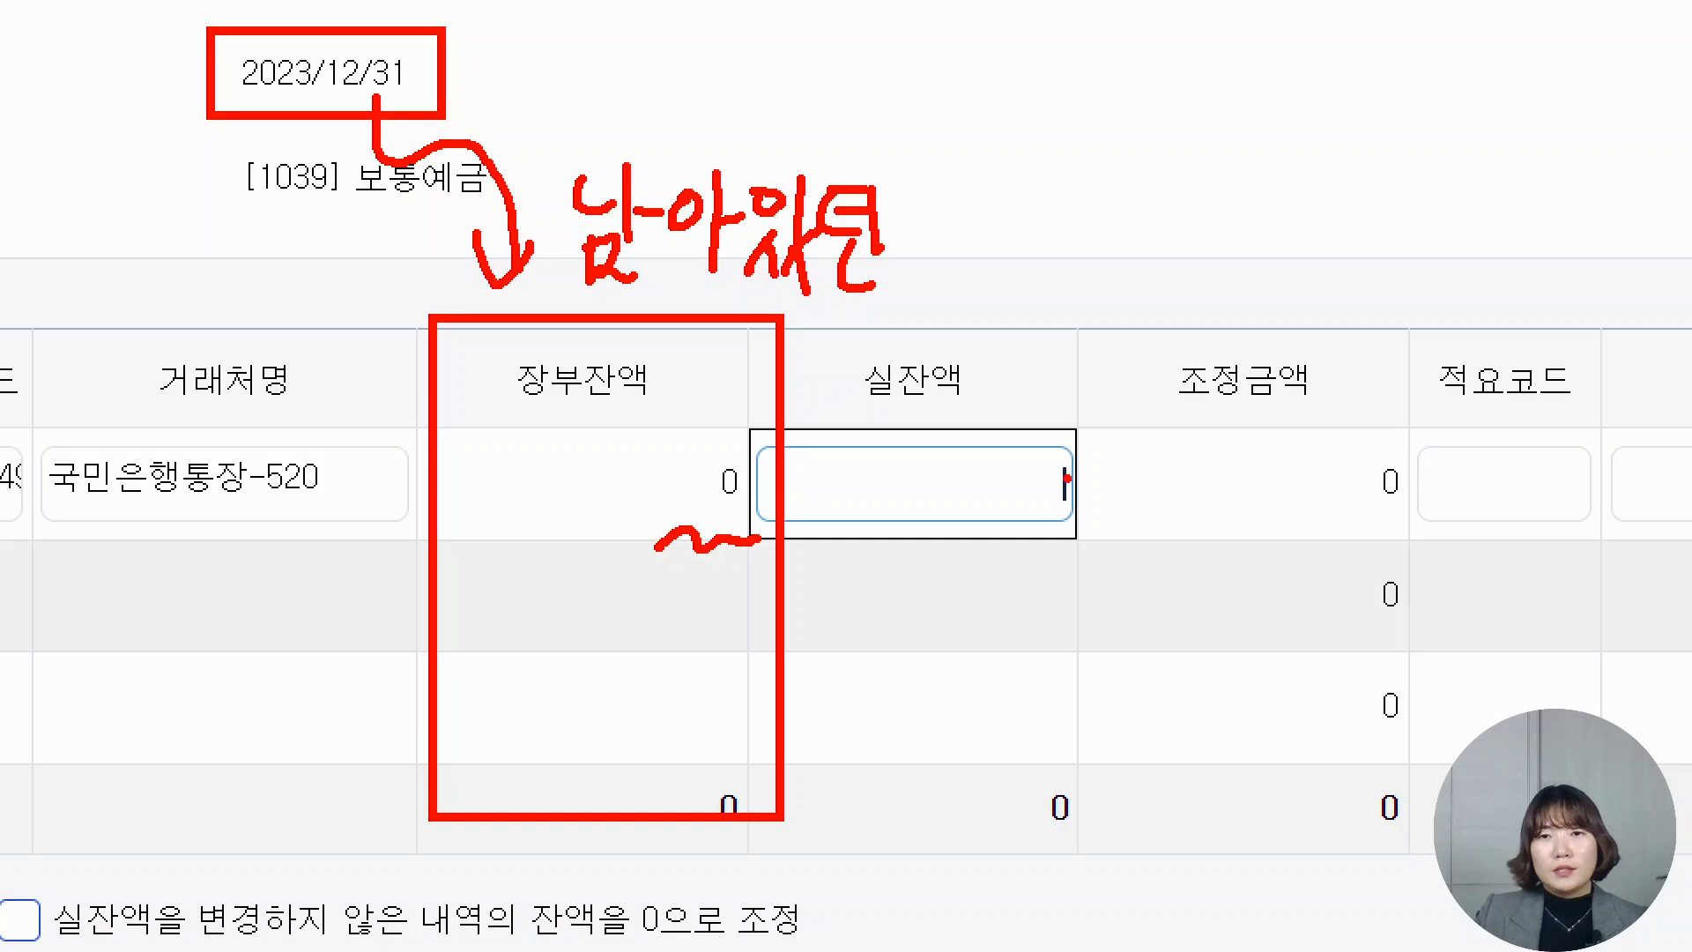
pyautogui.moveTo(1083, 310)
pyautogui.mouseDown()
pyautogui.moveTo(1110, 440)
pyautogui.moveTo(1220, 731)
pyautogui.moveTo(1331, 810)
pyautogui.moveTo(1410, 802)
pyautogui.mouseUp()
pyautogui.moveTo(1133, 216)
pyautogui.mouseDown()
pyautogui.moveTo(1201, 222)
pyautogui.moveTo(1220, 302)
pyautogui.mouseUp()
pyautogui.moveTo(1230, 216)
pyautogui.mouseDown()
pyautogui.moveTo(1291, 275)
pyautogui.moveTo(1331, 243)
pyautogui.mouseUp()
pyautogui.moveTo(1251, 256); pyautogui.dragTo(1303, 290)
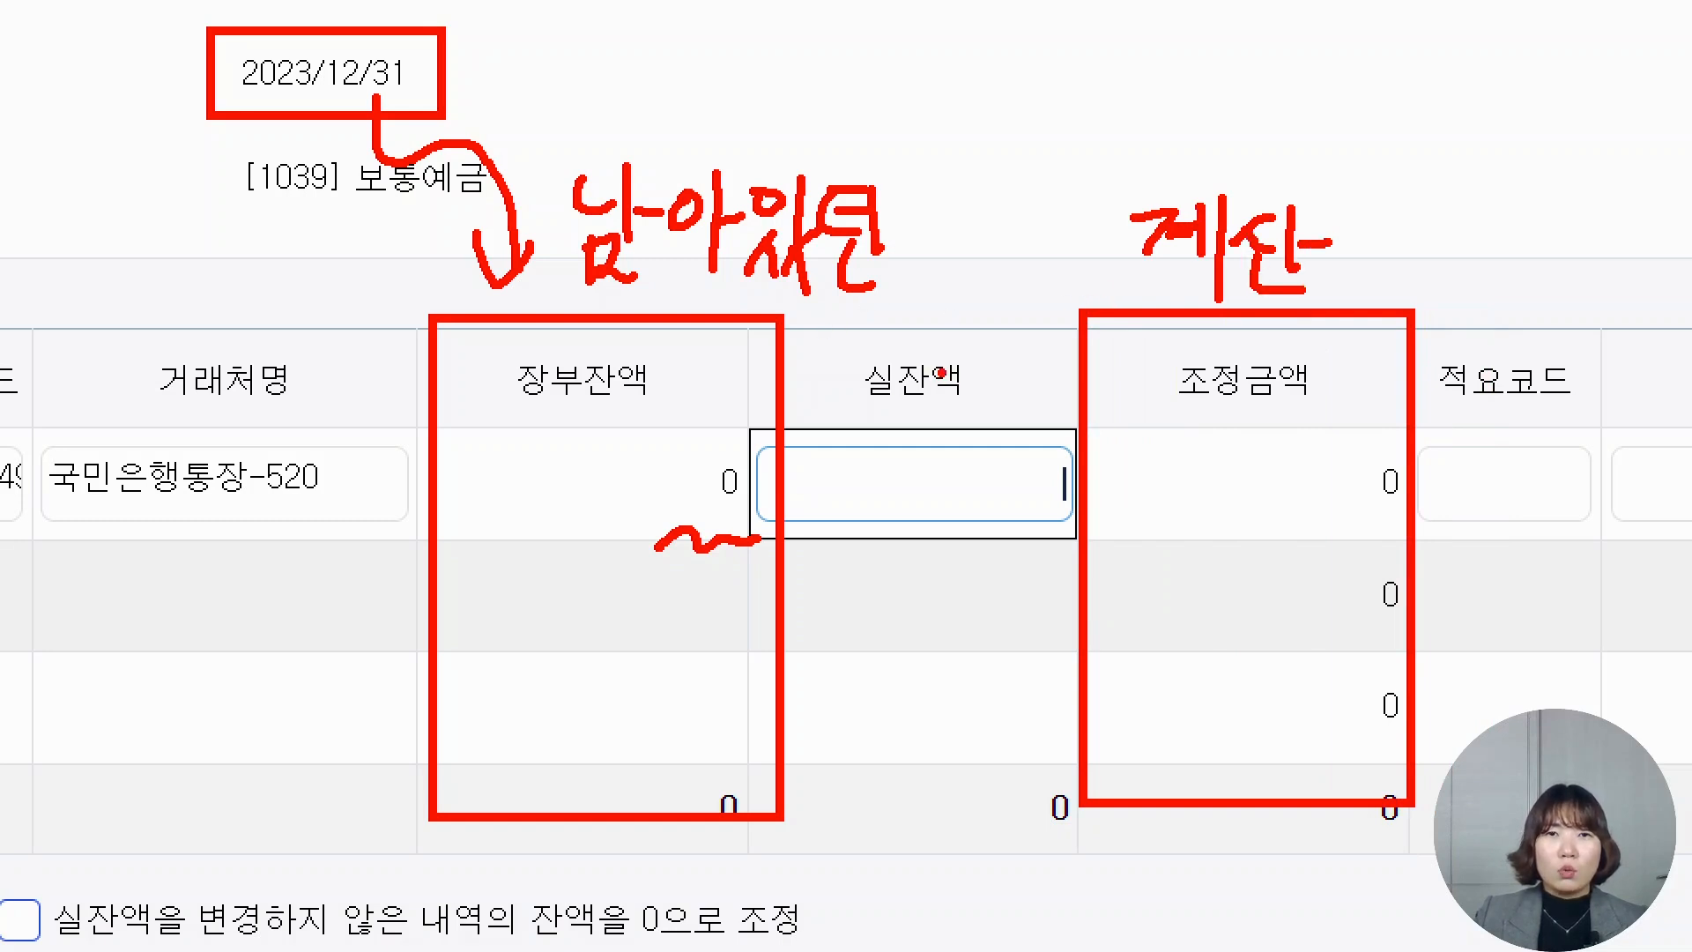
pyautogui.moveTo(1326, 90); pyautogui.dragTo(1258, 163)
pyautogui.moveTo(1247, 123)
pyautogui.mouseDown()
pyautogui.moveTo(1253, 166)
pyautogui.moveTo(1306, 141)
pyautogui.mouseUp()
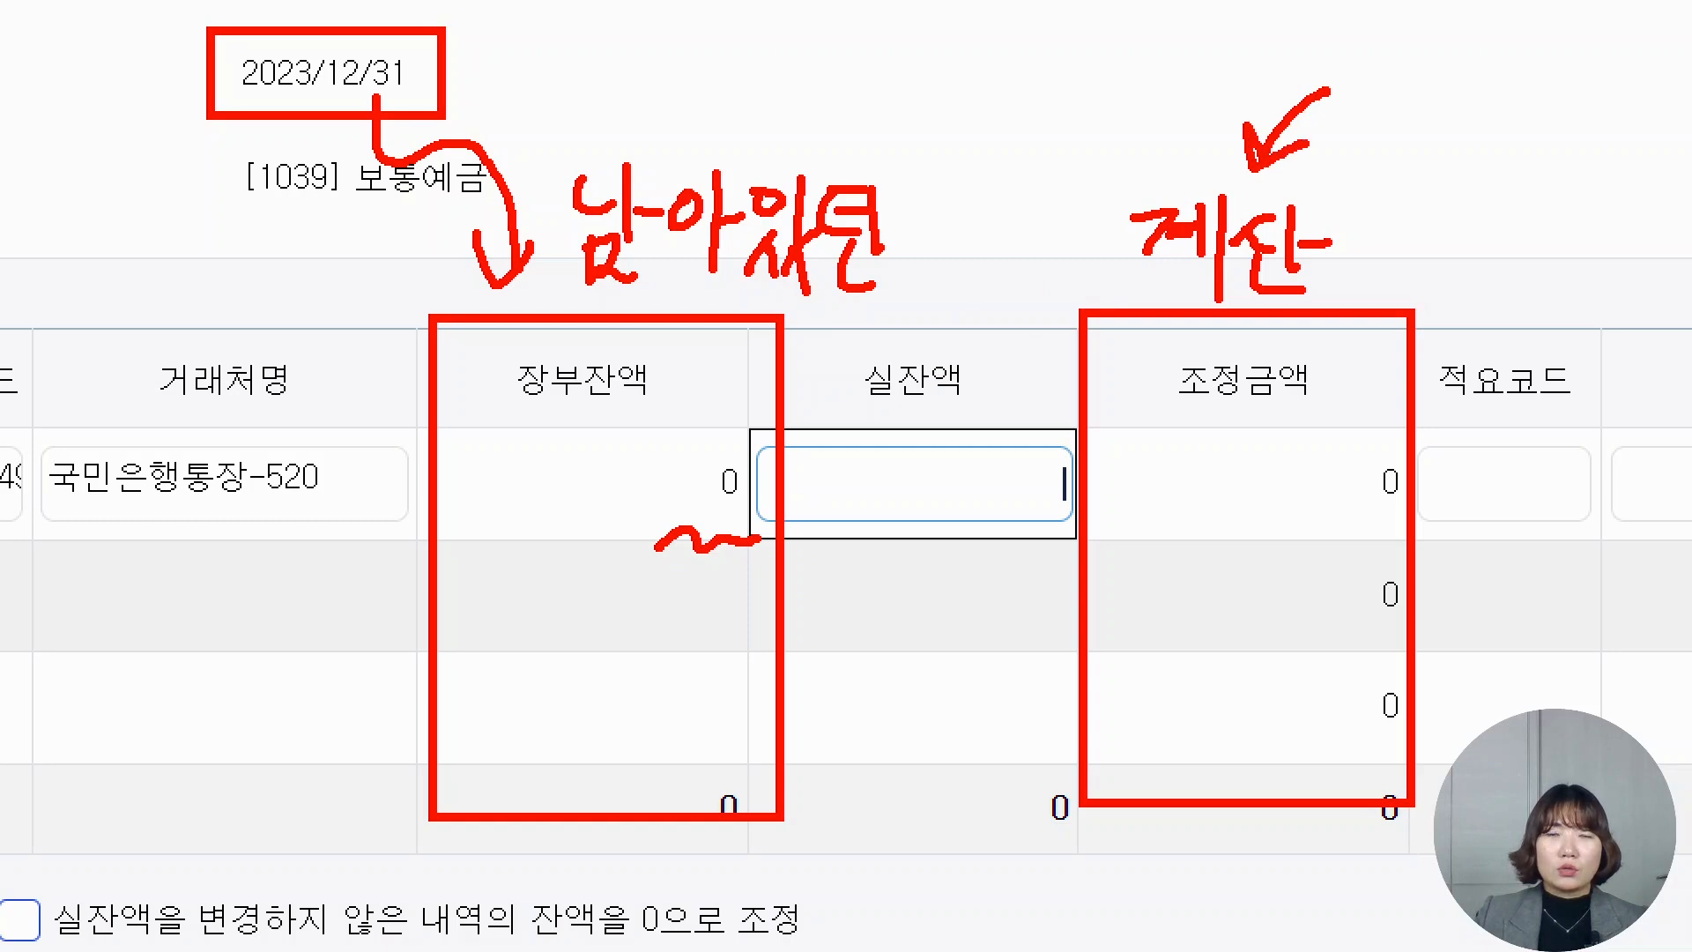
# Circle the 장부잔액 value, write 100 under 실잔액 with an arrow from 조정금액, and circle the 조정금액 header
pyautogui.moveTo(774, 533)
pyautogui.mouseDown()
pyautogui.moveTo(656, 522)
pyautogui.moveTo(793, 454)
pyautogui.moveTo(749, 555)
pyautogui.mouseUp()
pyautogui.moveTo(968, 317)
pyautogui.mouseDown()
pyautogui.moveTo(947, 418)
pyautogui.moveTo(985, 404)
pyautogui.mouseUp()
pyautogui.moveTo(860, 469); pyautogui.dragTo(853, 528)
pyautogui.moveTo(919, 484); pyautogui.dragTo(921, 486)
pyautogui.moveTo(958, 488)
pyautogui.mouseDown()
pyautogui.moveTo(953, 510)
pyautogui.moveTo(968, 483)
pyautogui.mouseUp()
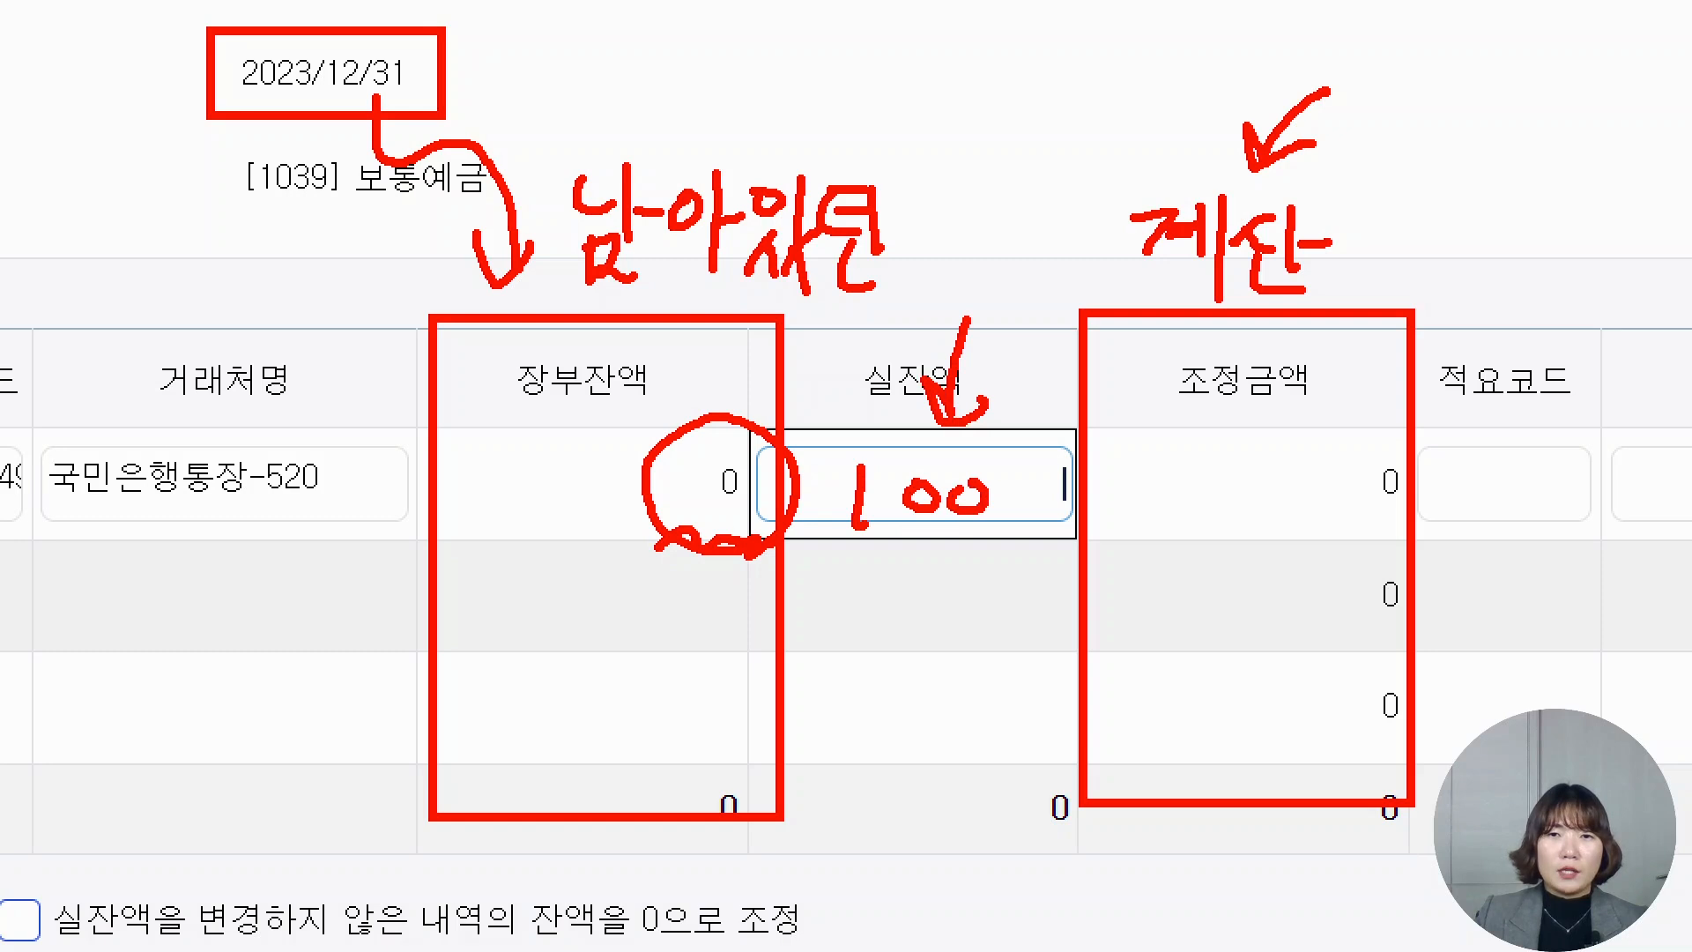
pyautogui.moveTo(806, 562); pyautogui.dragTo(1008, 546)
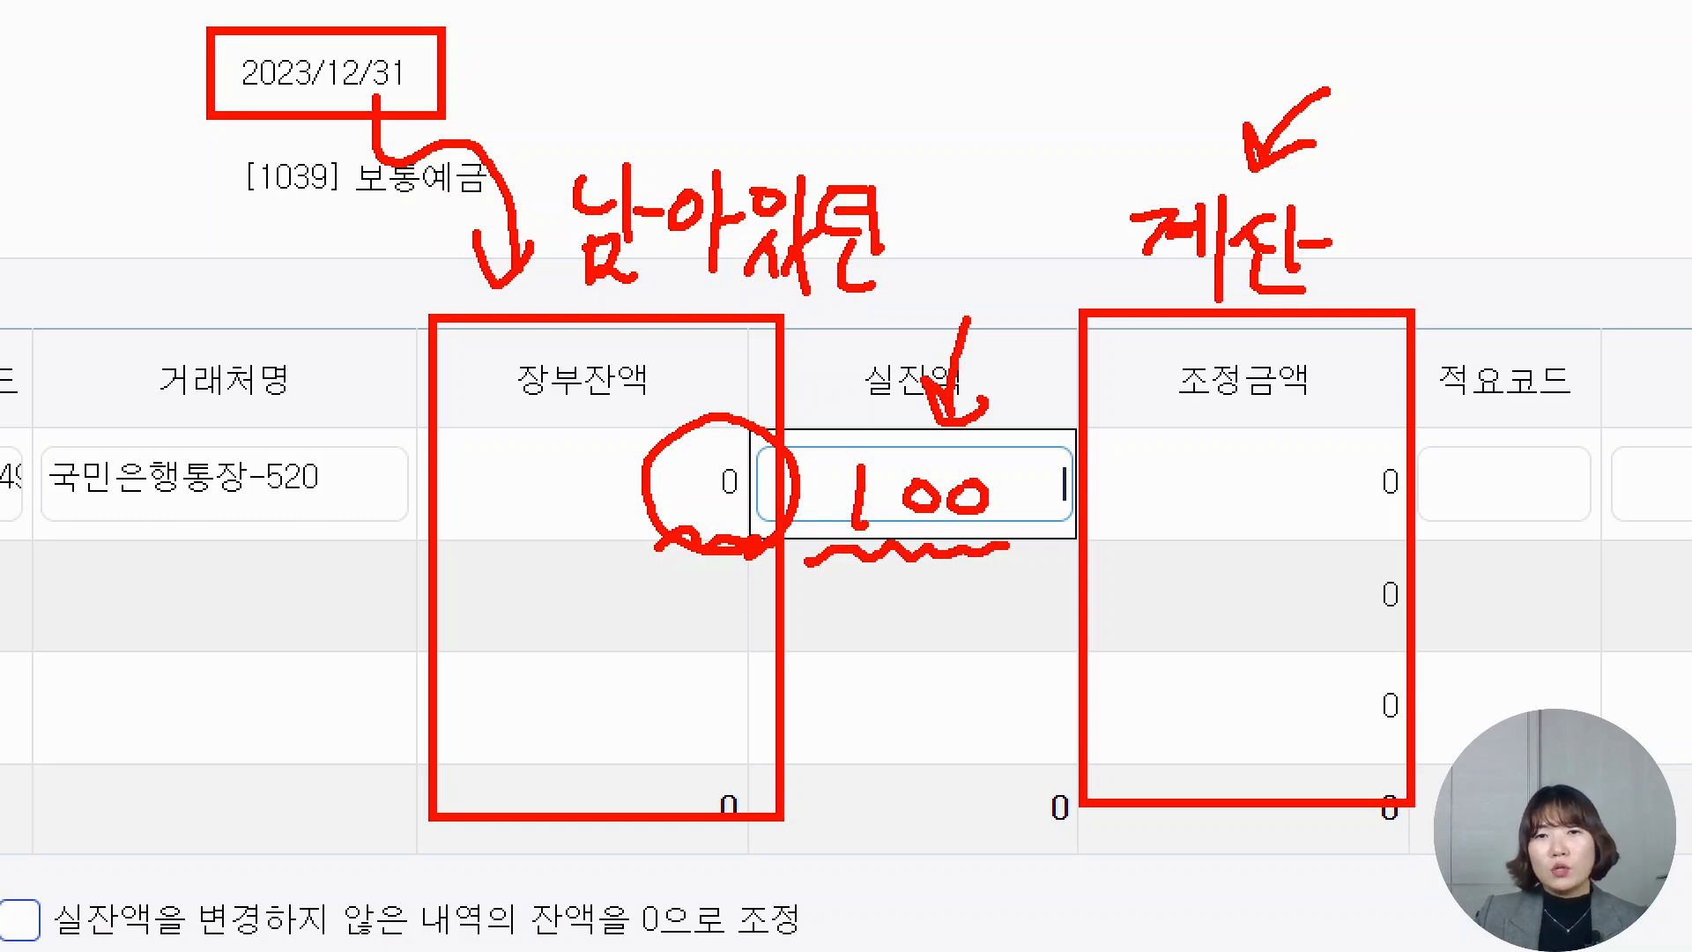
pyautogui.moveTo(954, 595)
pyautogui.mouseDown()
pyautogui.moveTo(966, 565)
pyautogui.moveTo(1079, 630)
pyautogui.moveTo(1206, 483)
pyautogui.mouseUp()
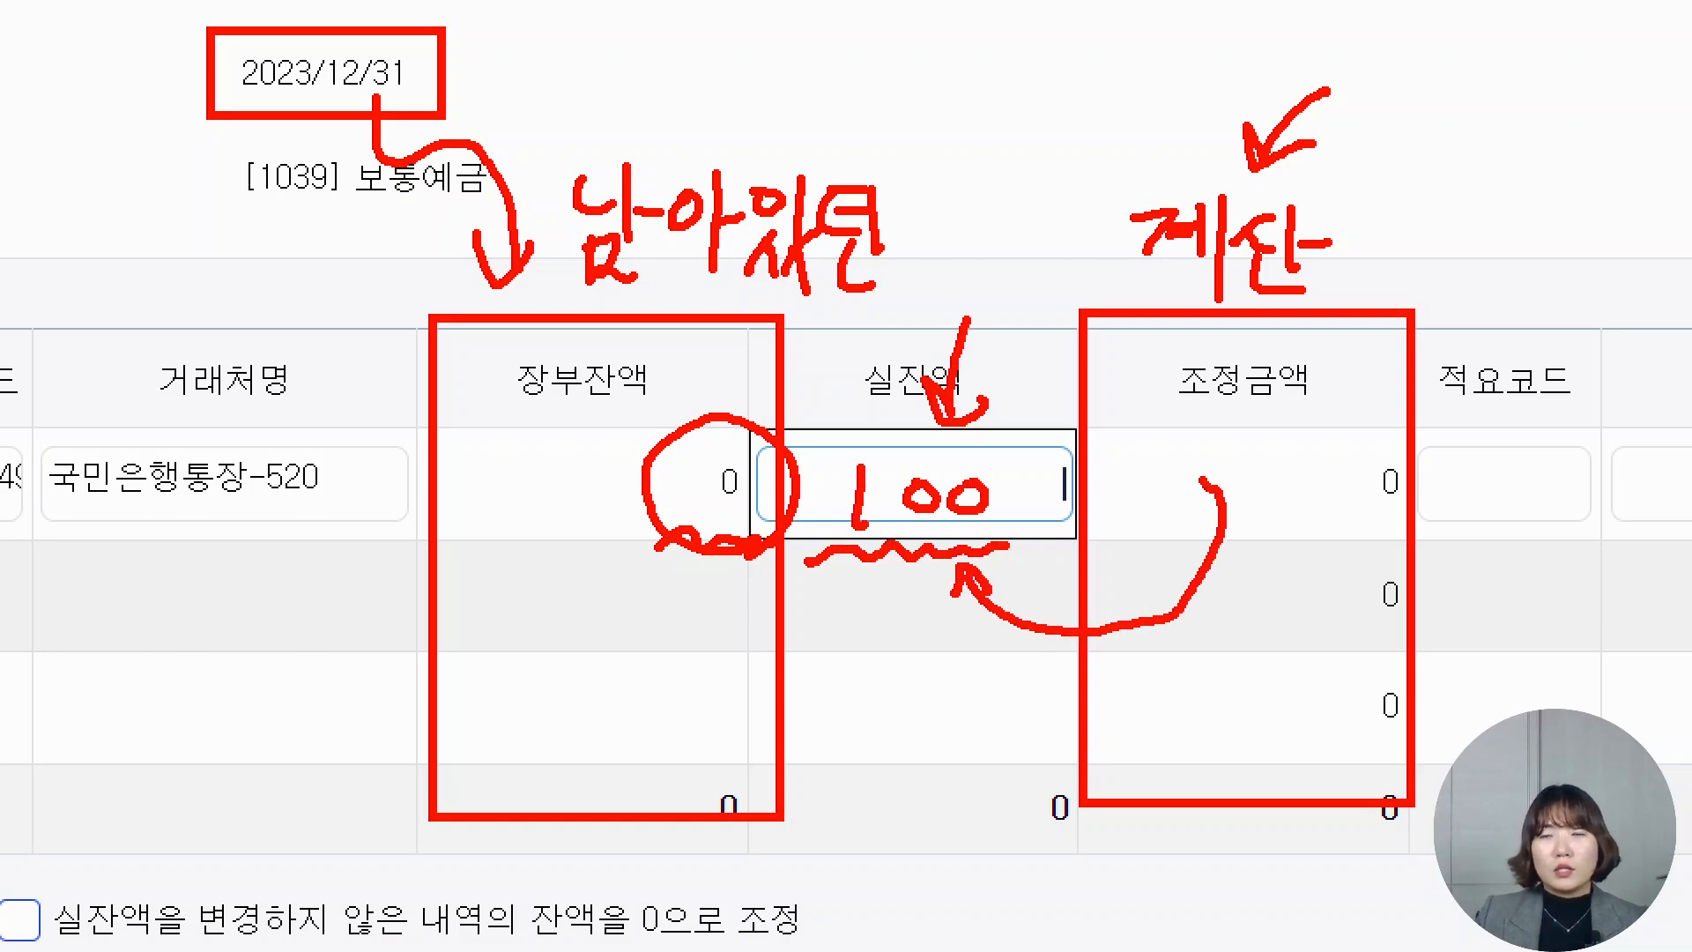
pyautogui.moveTo(1341, 429)
pyautogui.mouseDown()
pyautogui.moveTo(1233, 319)
pyautogui.moveTo(1269, 458)
pyautogui.mouseUp()
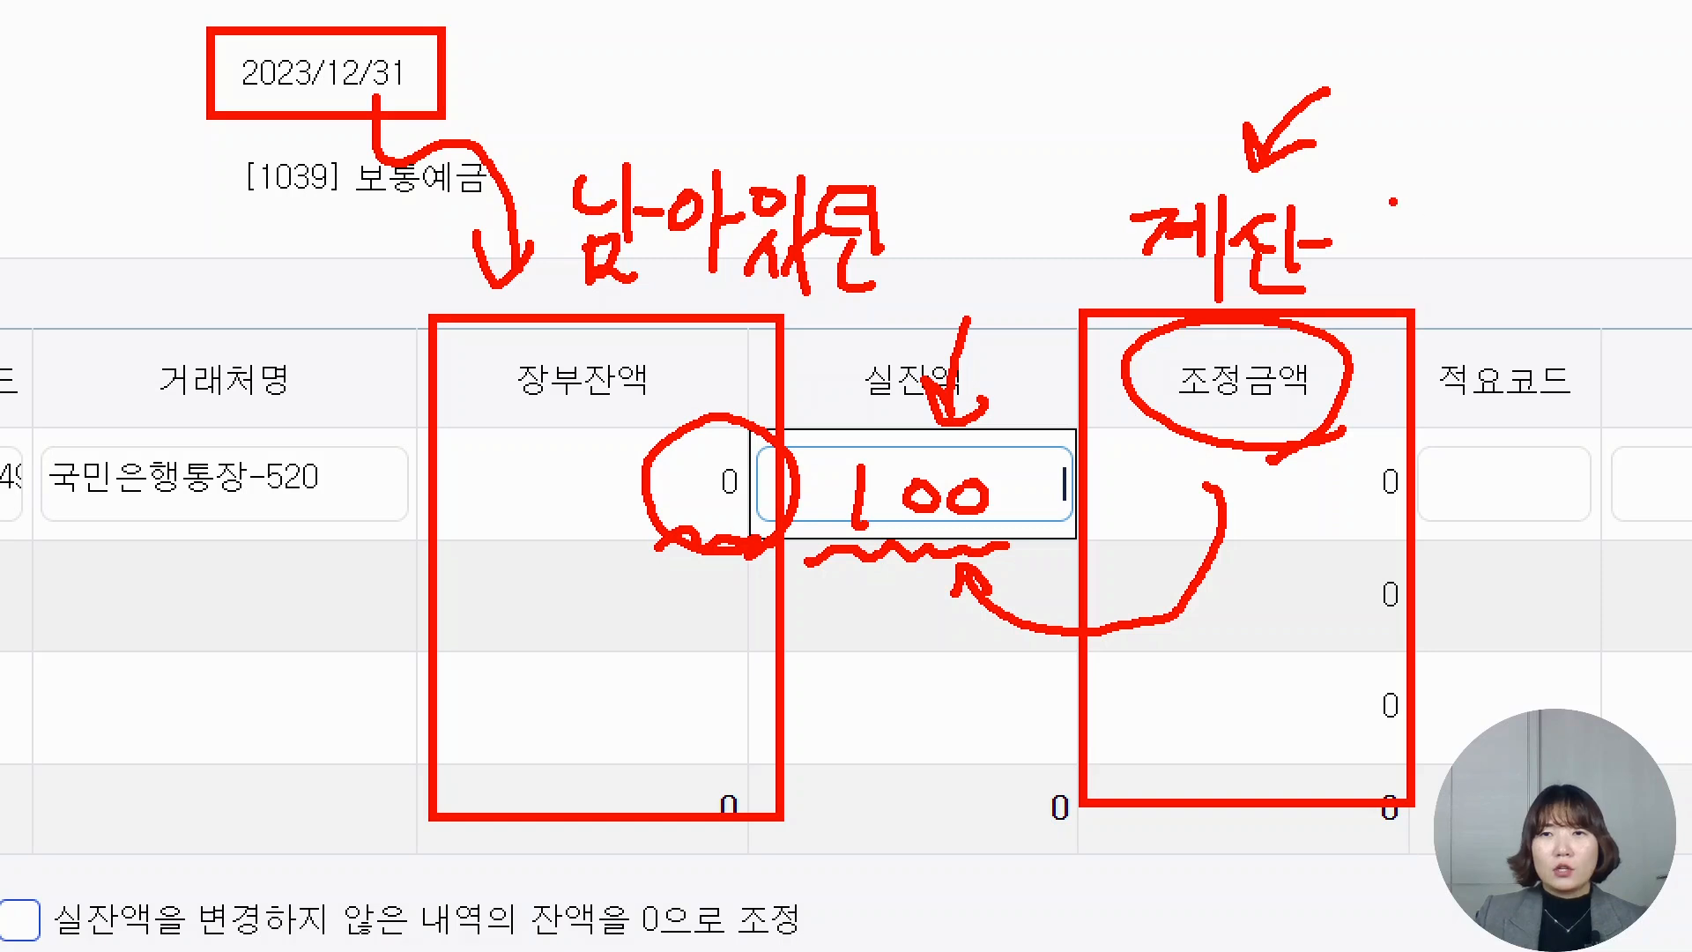
# Handwrite "결과" in red after "계산" above the 조정금액 column
pyautogui.moveTo(1392, 202); pyautogui.dragTo(1409, 236)
pyautogui.moveTo(1423, 217)
pyautogui.mouseDown()
pyautogui.moveTo(1458, 215)
pyautogui.moveTo(1447, 231)
pyautogui.mouseUp()
pyautogui.moveTo(1453, 189); pyautogui.dragTo(1461, 269)
pyautogui.moveTo(1406, 266); pyautogui.dragTo(1450, 310)
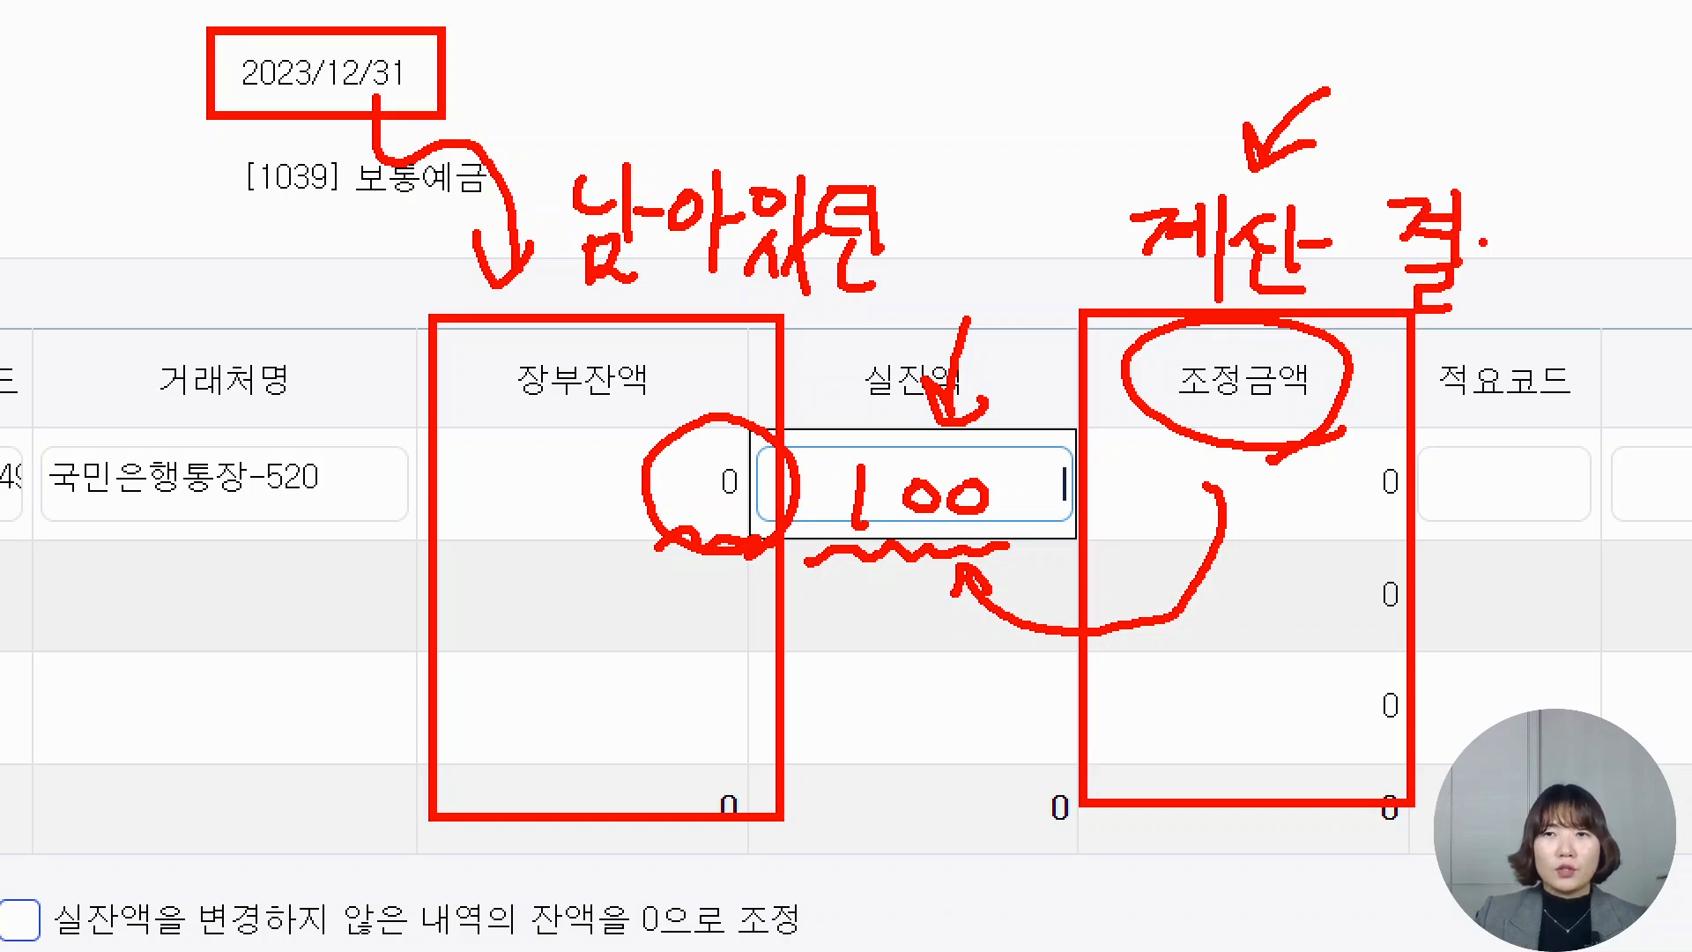
pyautogui.moveTo(1477, 236)
pyautogui.mouseDown()
pyautogui.moveTo(1473, 287)
pyautogui.moveTo(1521, 282)
pyautogui.mouseUp()
pyautogui.moveTo(1541, 216); pyautogui.dragTo(1533, 304)
pyautogui.moveTo(1542, 261); pyautogui.dragTo(1580, 259)
pyautogui.click(1380, 243)
pyautogui.moveTo(1324, 254)
pyautogui.mouseDown()
pyautogui.moveTo(1374, 258)
pyautogui.moveTo(1358, 293)
pyautogui.mouseUp()
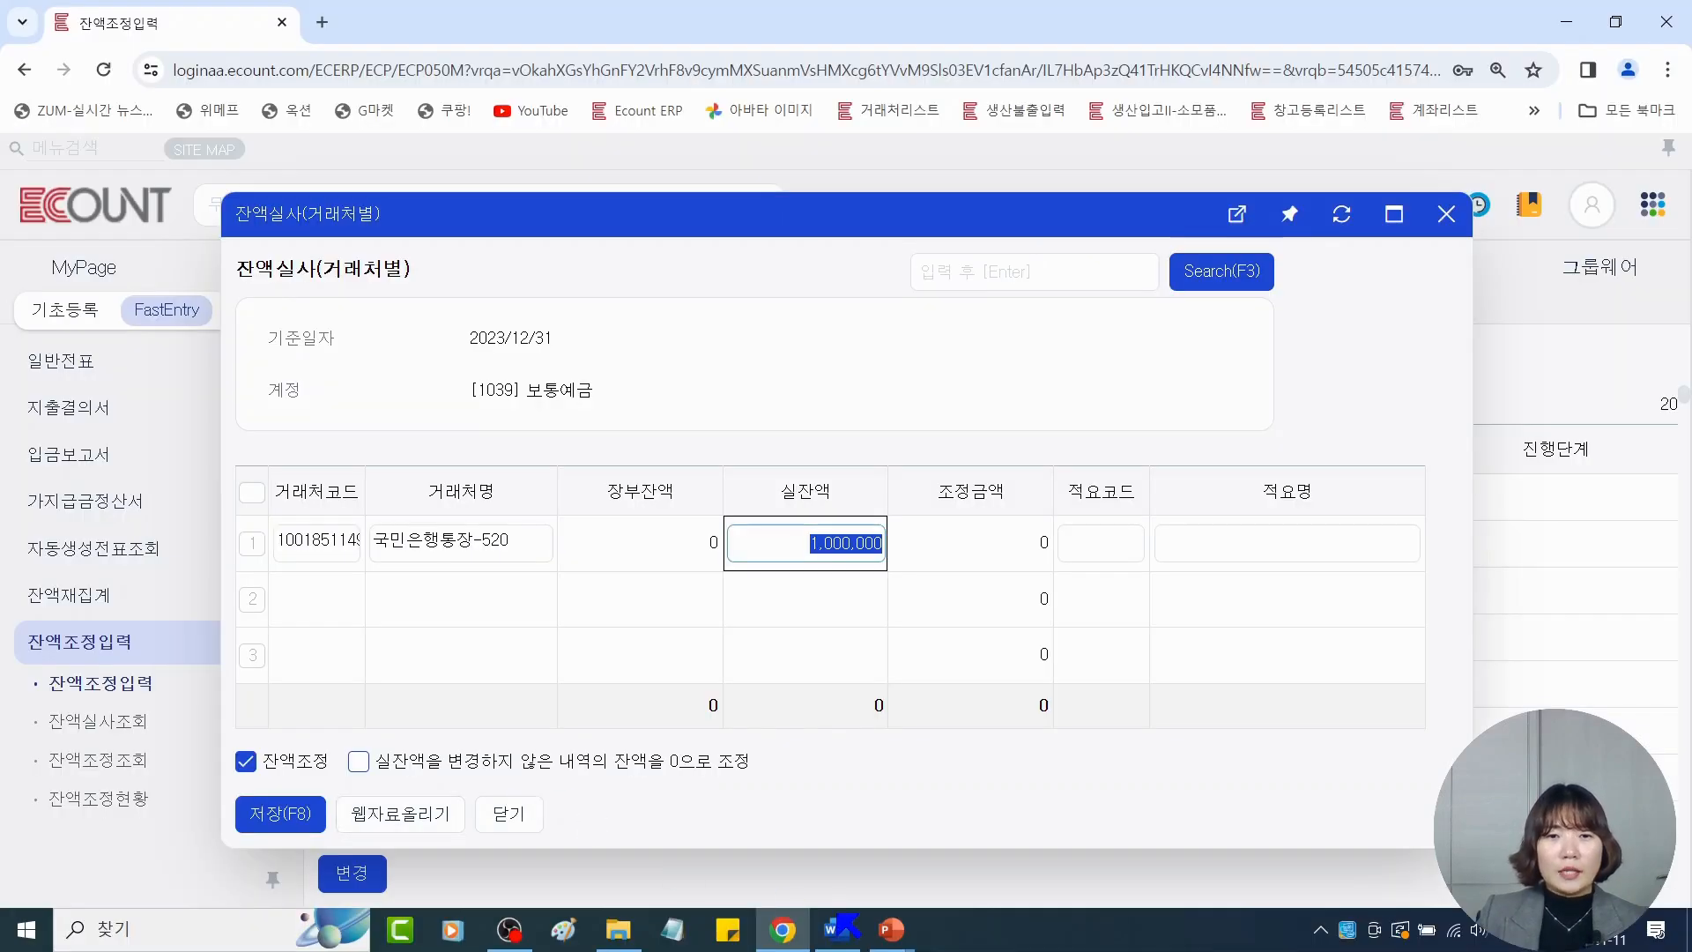
# Switch to the Word document, frame "기준일자 : 특정 월 말 기준으로 선택" in red and point an arrow to a handwritten "마감"
pyautogui.click(836, 929)
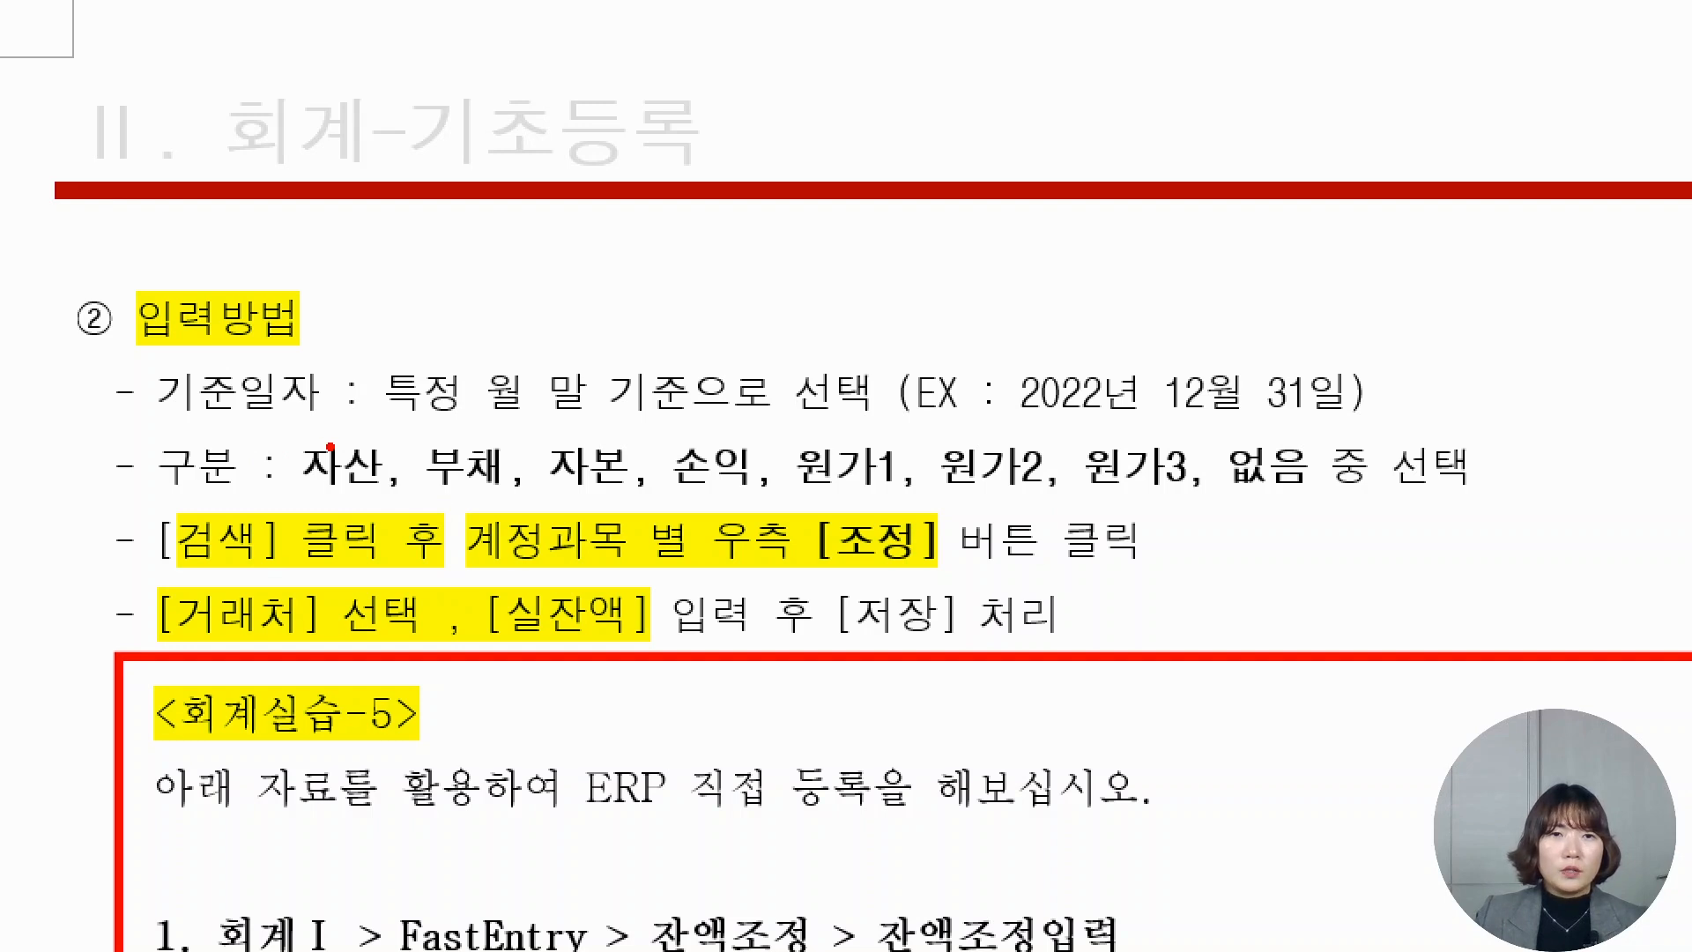
pyautogui.moveTo(152, 369)
pyautogui.mouseDown()
pyautogui.moveTo(340, 423)
pyautogui.moveTo(912, 426)
pyautogui.mouseUp()
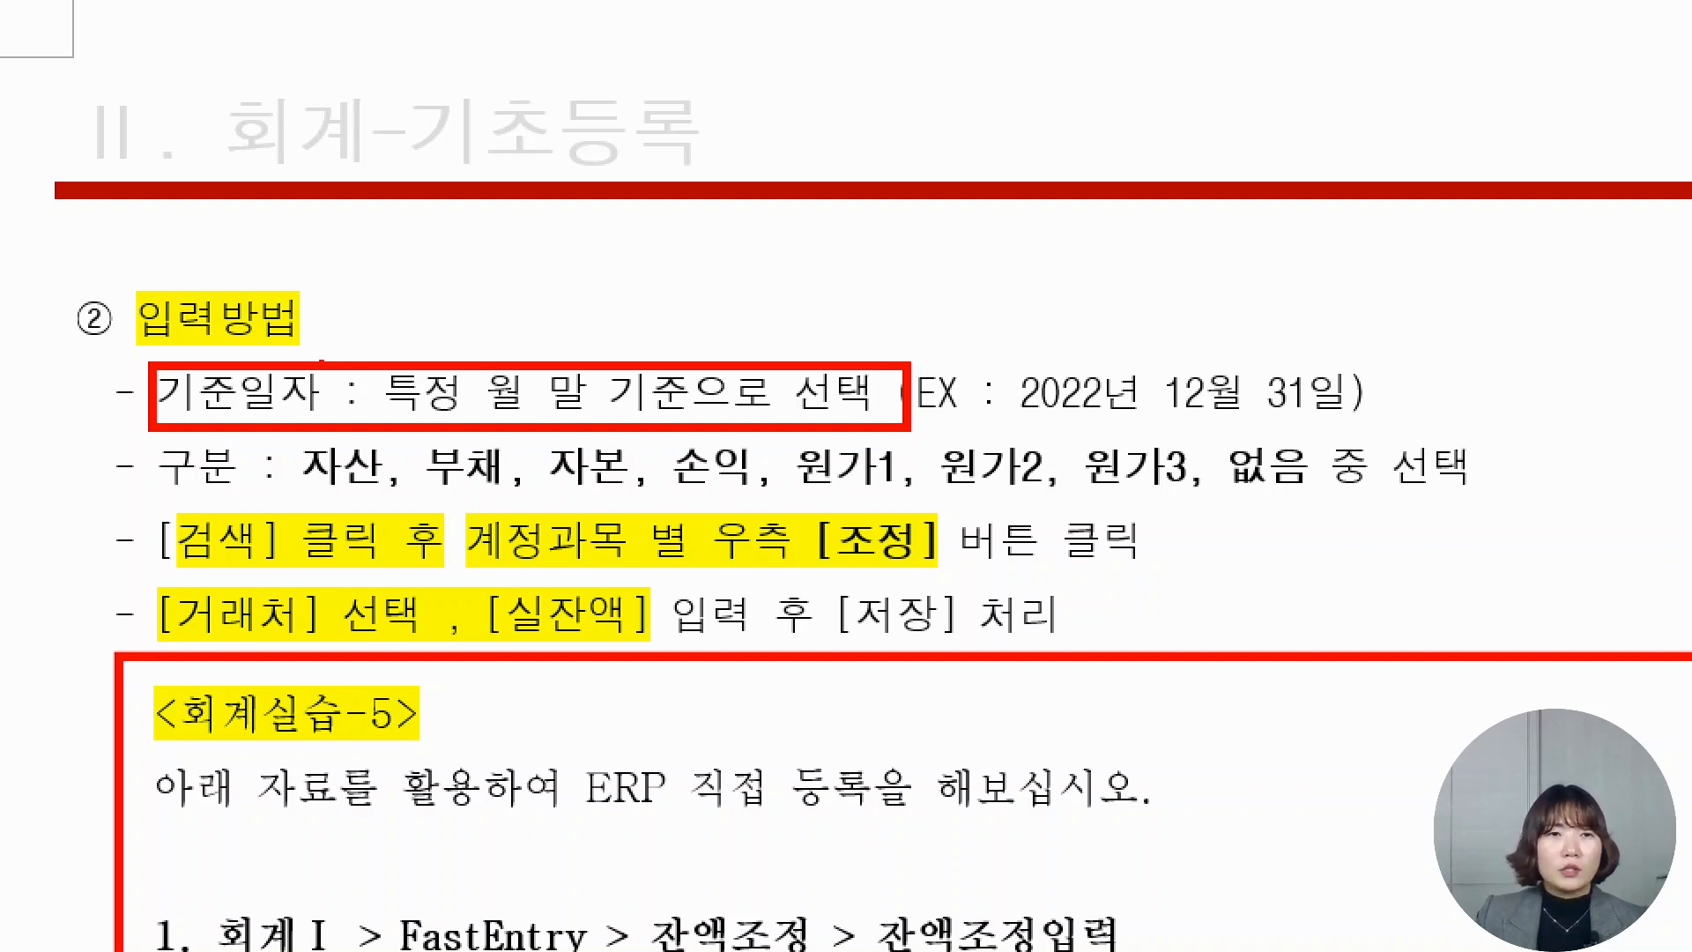
pyautogui.moveTo(322, 363); pyautogui.dragTo(396, 282)
pyautogui.moveTo(367, 287)
pyautogui.mouseDown()
pyautogui.moveTo(398, 281)
pyautogui.moveTo(388, 325)
pyautogui.mouseUp()
pyautogui.moveTo(444, 258); pyautogui.dragTo(444, 301)
pyautogui.moveTo(446, 258)
pyautogui.mouseDown()
pyautogui.moveTo(484, 343)
pyautogui.moveTo(506, 301)
pyautogui.mouseUp()
pyautogui.moveTo(502, 260)
pyautogui.mouseDown()
pyautogui.moveTo(518, 298)
pyautogui.moveTo(578, 282)
pyautogui.mouseUp()
pyautogui.moveTo(508, 314); pyautogui.dragTo(518, 346)
pyautogui.moveTo(515, 315)
pyautogui.mouseDown()
pyautogui.moveTo(544, 330)
pyautogui.moveTo(537, 352)
pyautogui.mouseUp()
pyautogui.moveTo(520, 351); pyautogui.dragTo(571, 341)
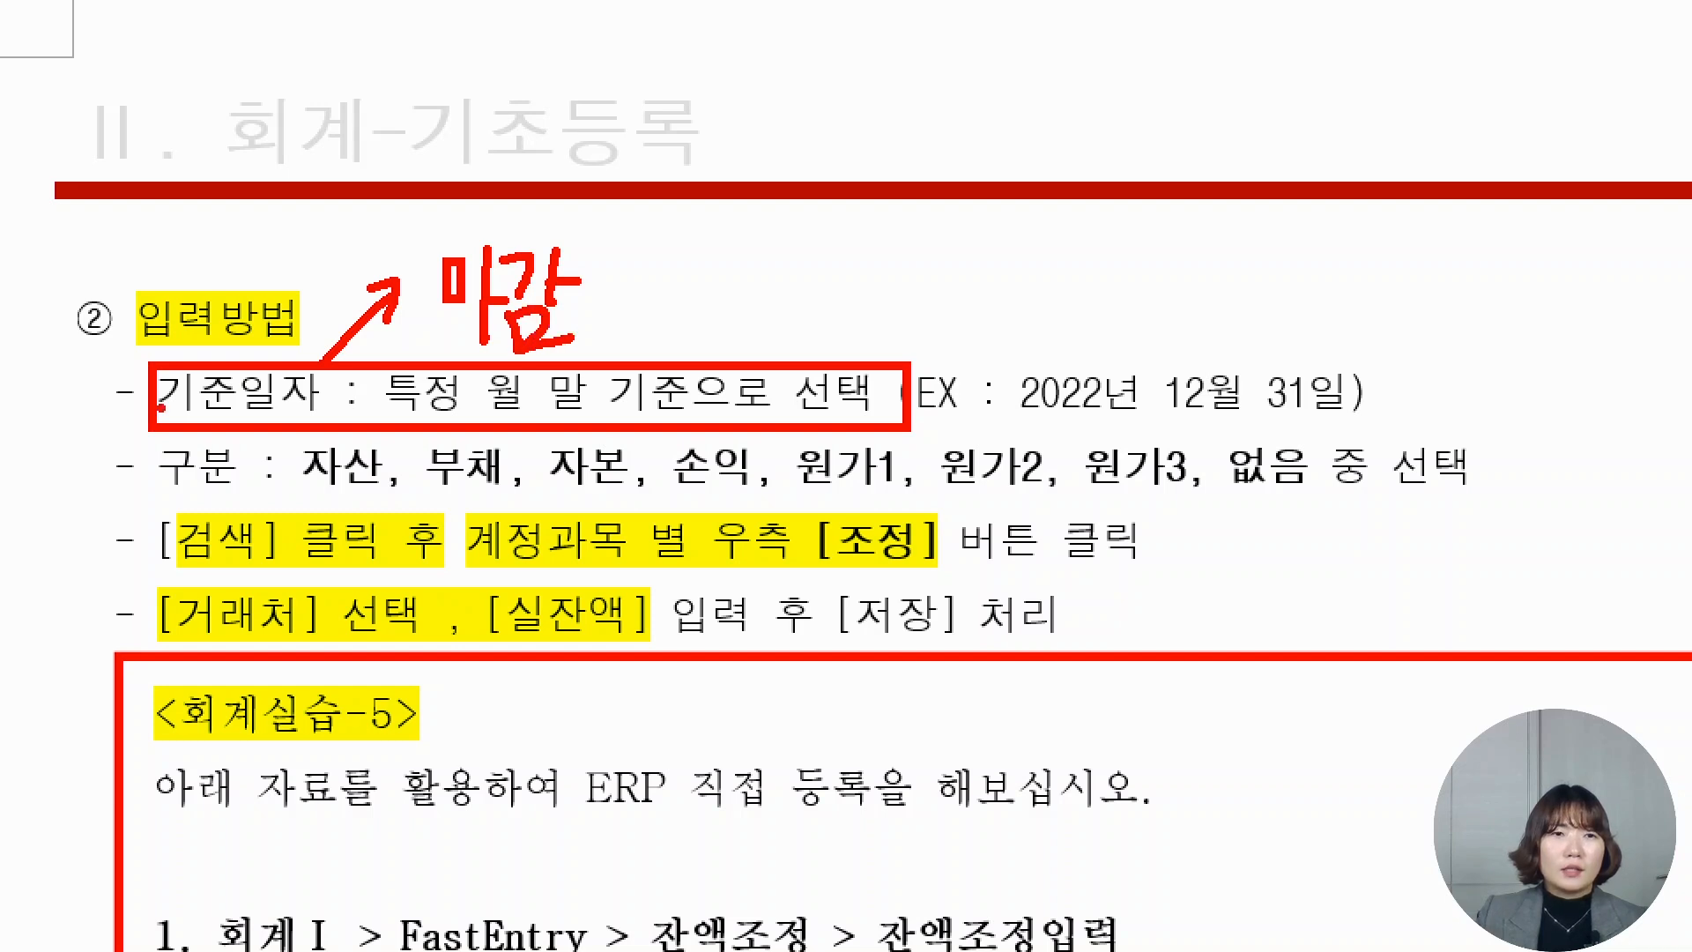
# Mark the 기준일자 line with a circled 1 and the [검색] line with a circled 2 in red
pyautogui.moveTo(89, 384)
pyautogui.mouseDown()
pyautogui.moveTo(132, 431)
pyautogui.moveTo(146, 398)
pyautogui.moveTo(143, 421)
pyautogui.moveTo(116, 379)
pyautogui.moveTo(113, 437)
pyautogui.mouseUp()
pyautogui.moveTo(102, 529); pyautogui.dragTo(155, 554)
pyautogui.moveTo(174, 530)
pyautogui.mouseDown()
pyautogui.moveTo(174, 555)
pyautogui.moveTo(95, 490)
pyautogui.moveTo(176, 564)
pyautogui.mouseUp()
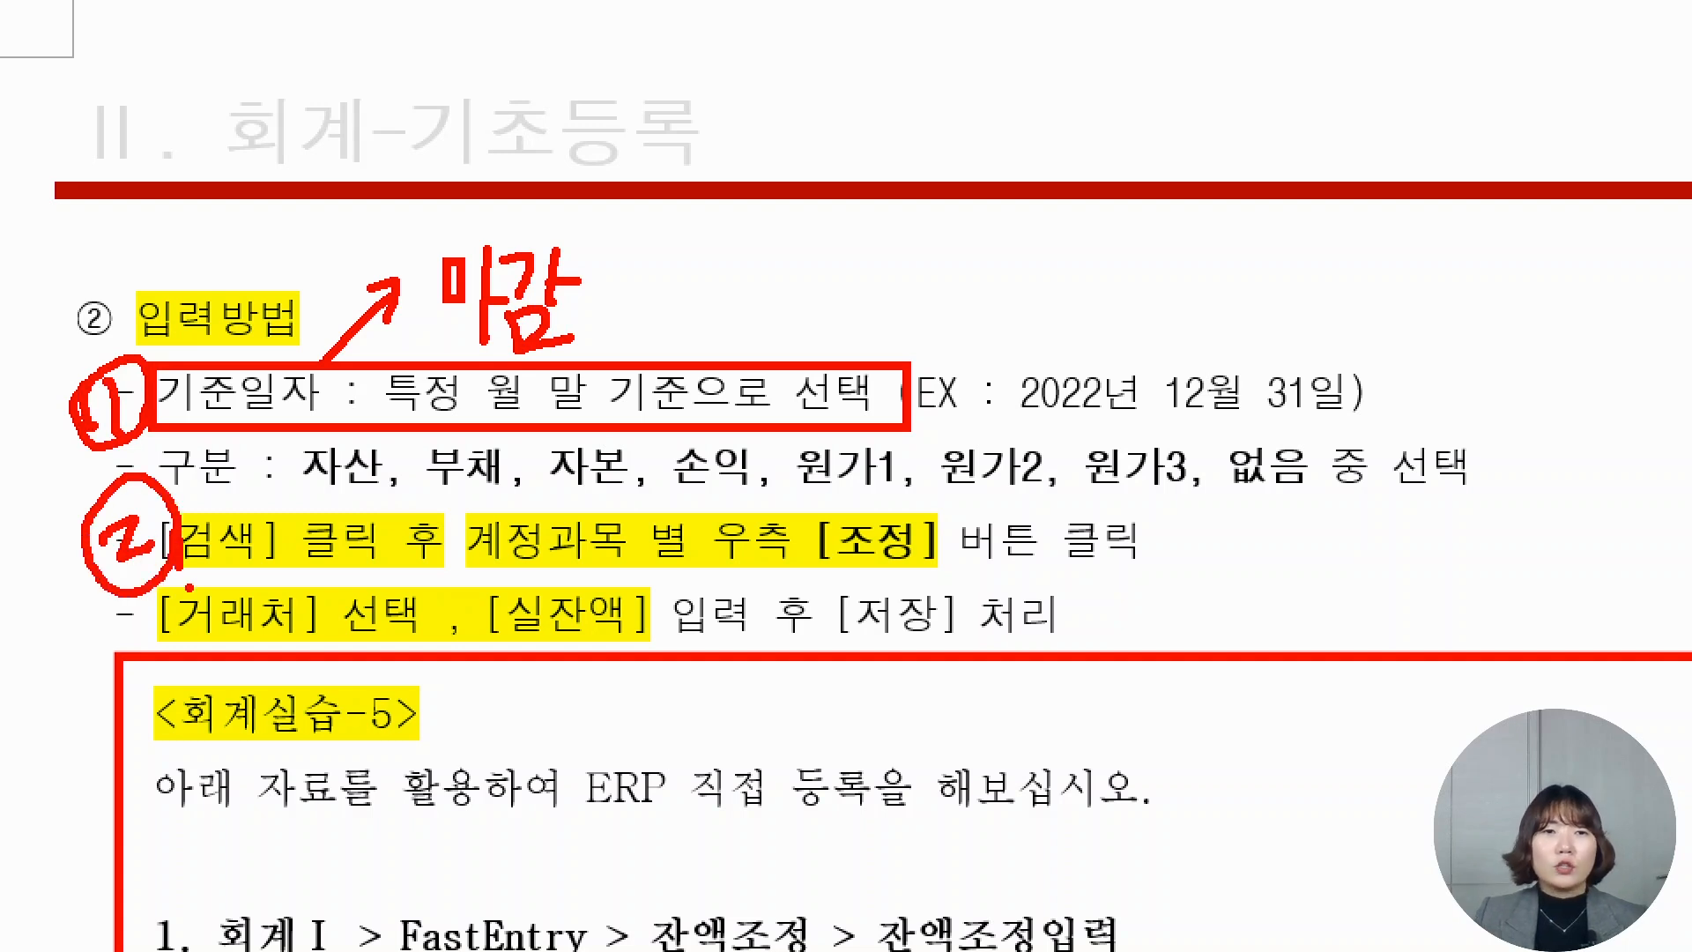
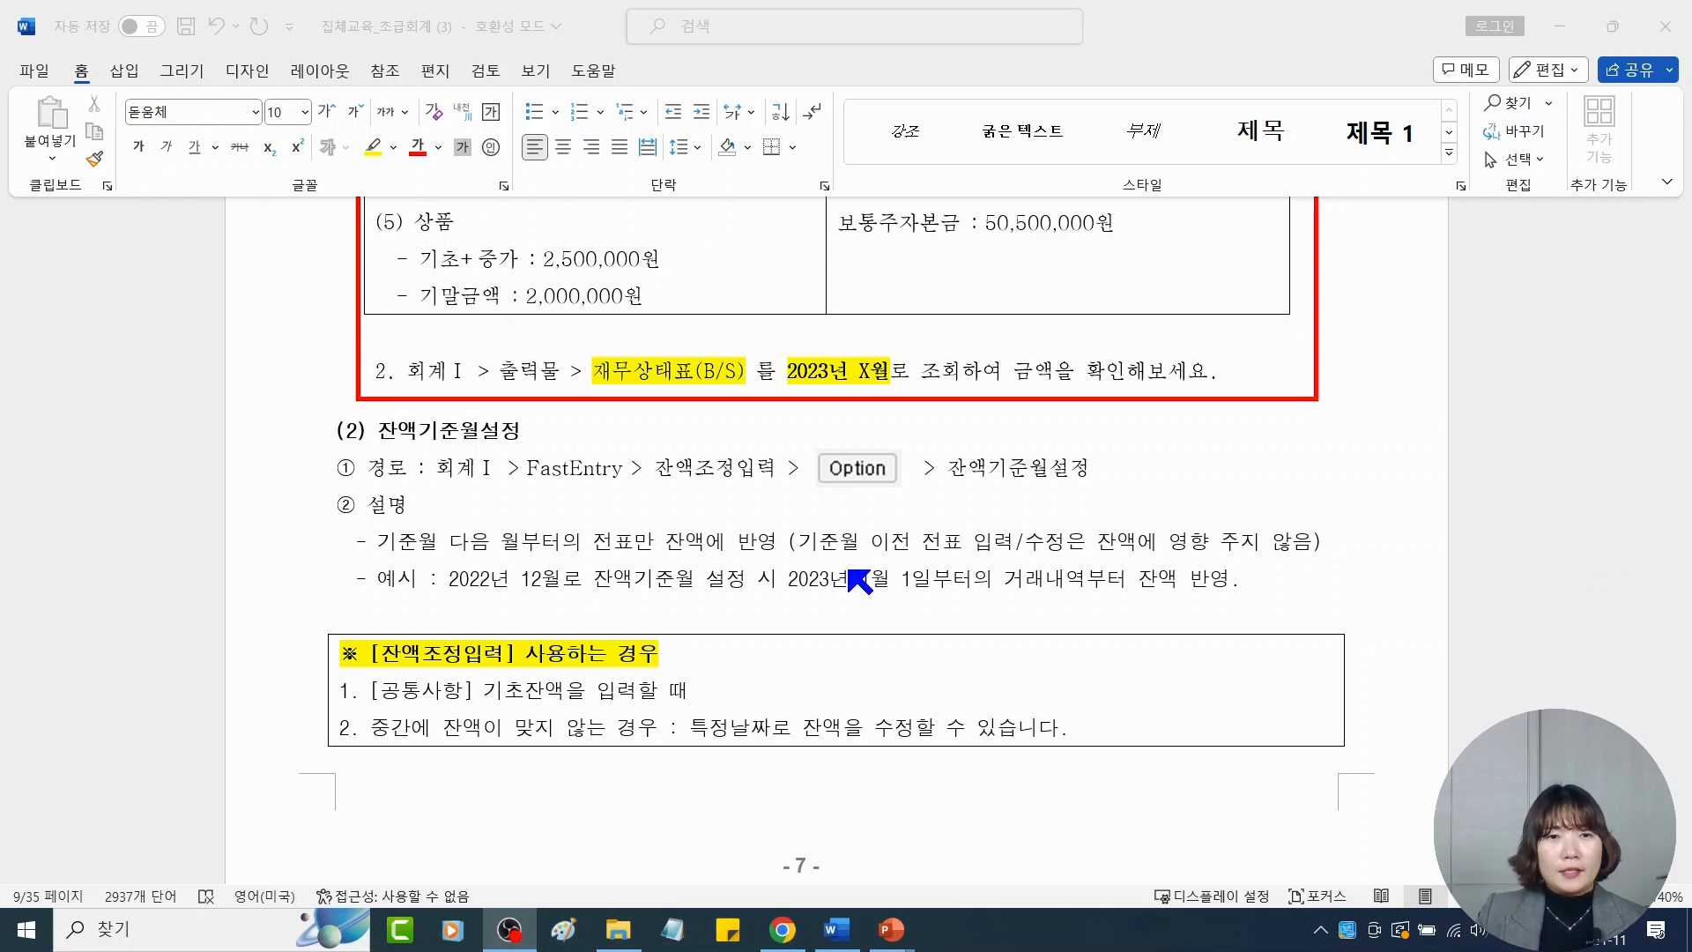
# Highlight the heading "잔액기준월설정" in yellow
pyautogui.click(414, 440)
pyautogui.moveTo(378, 432); pyautogui.dragTo(524, 434)
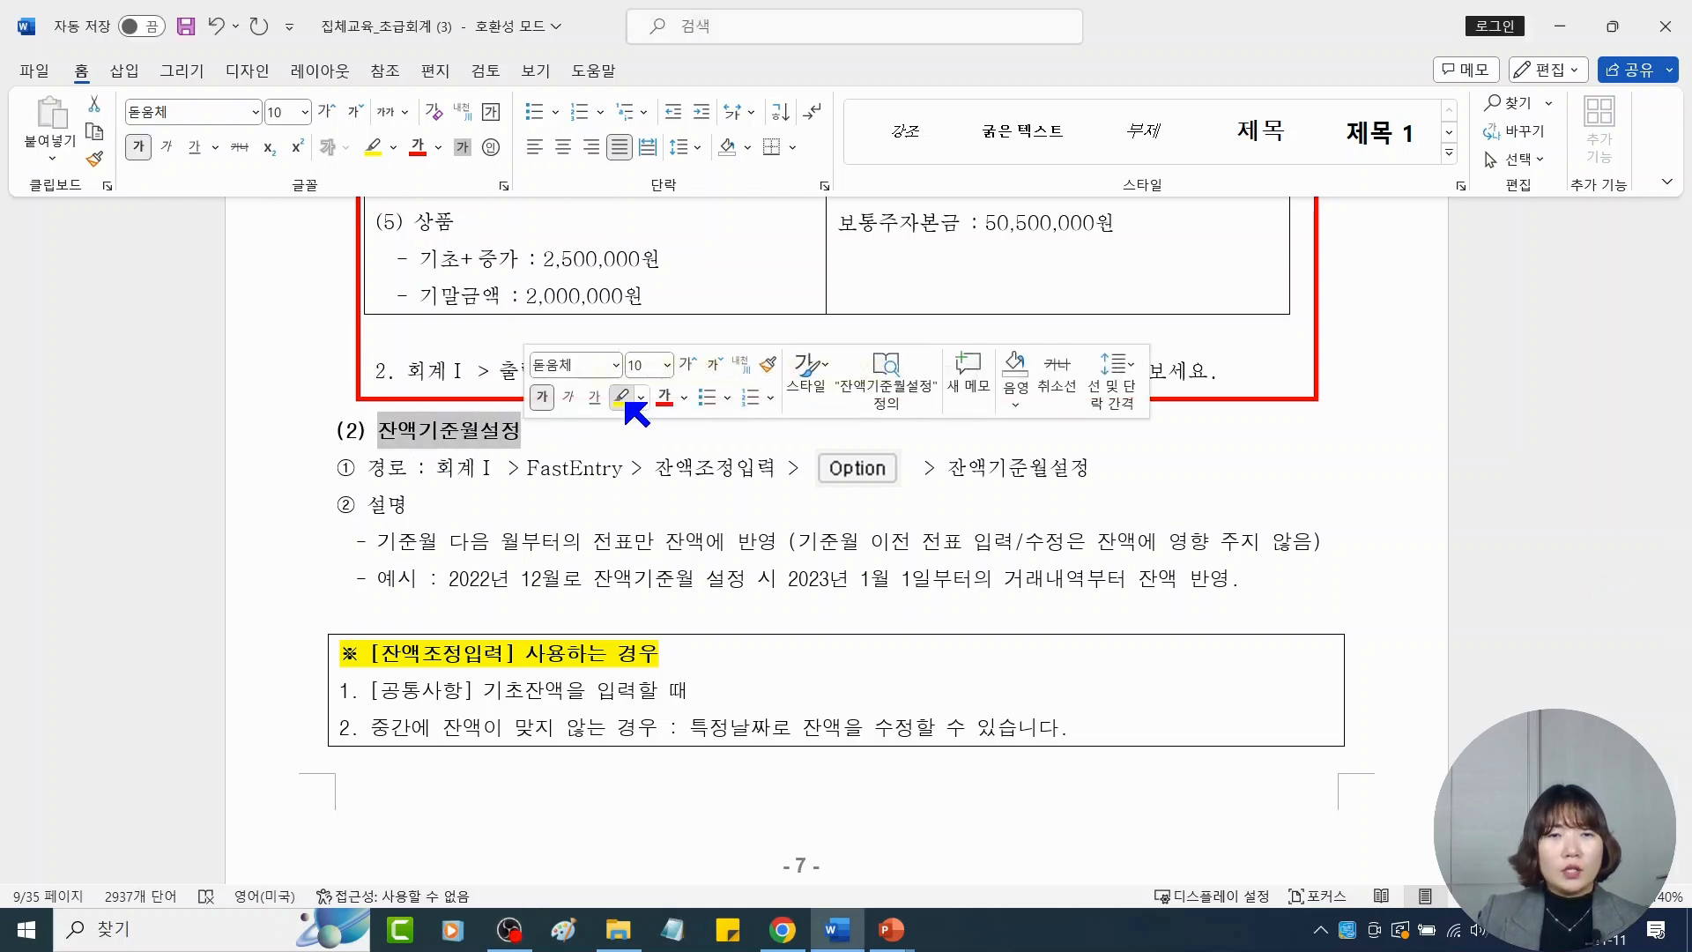
pyautogui.click(623, 397)
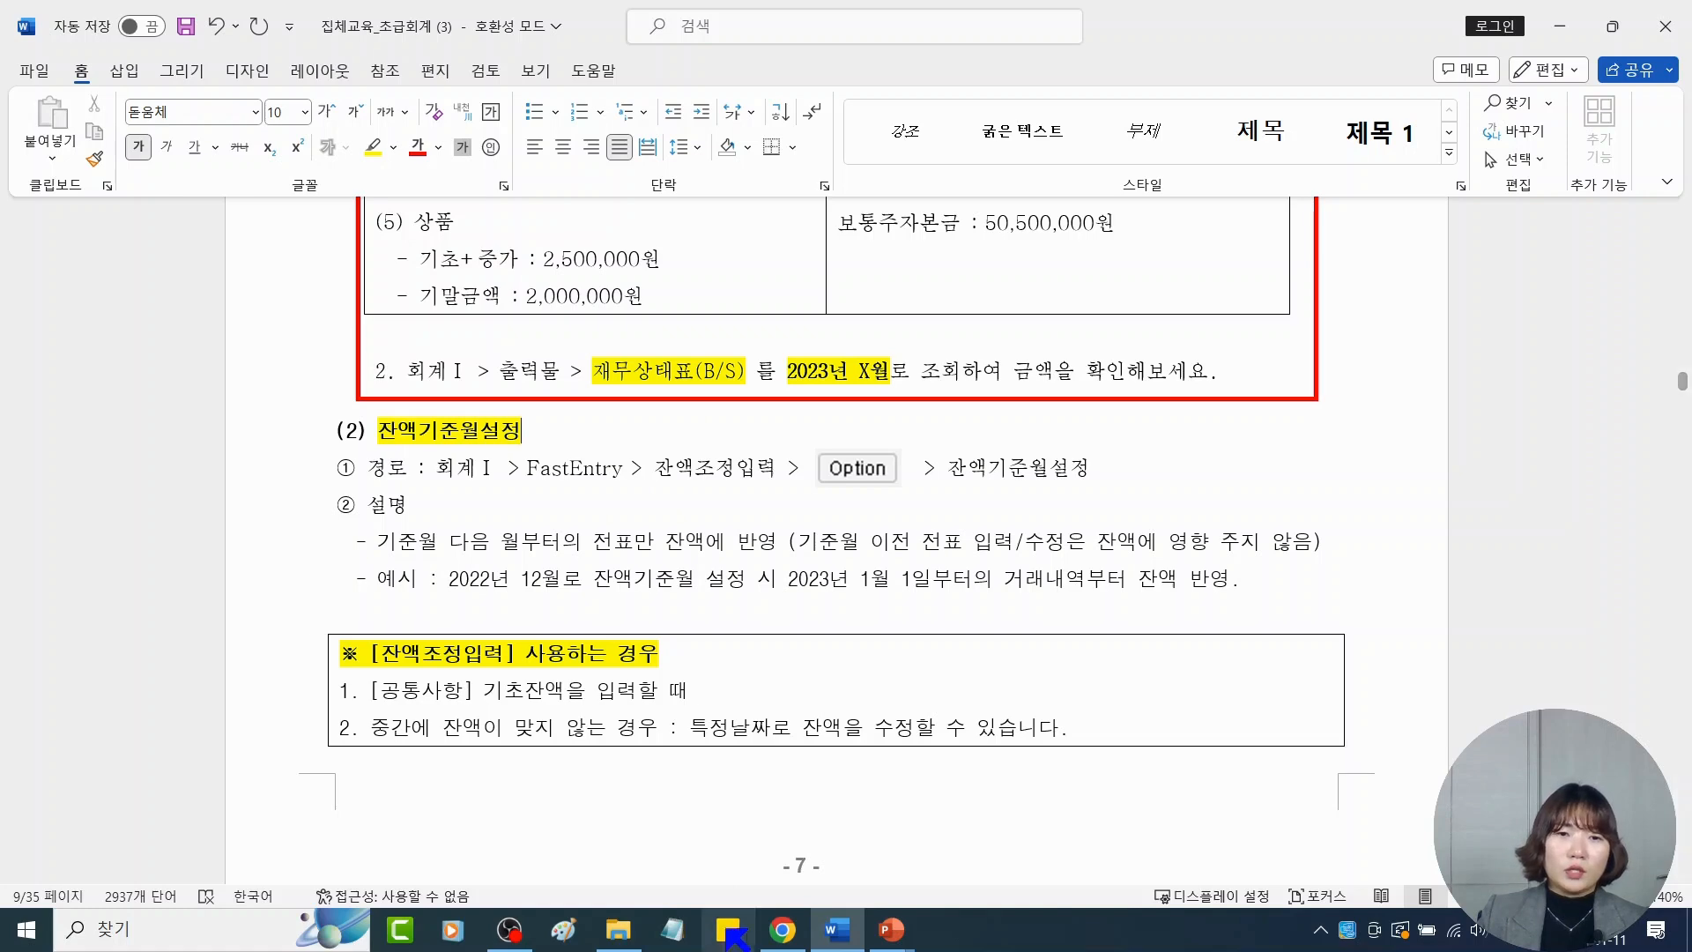
# Switch to Ecount ERP, close the 잔액실사(거래처별) window and return to the 잔액조정입력 search conditions
pyautogui.click(783, 929)
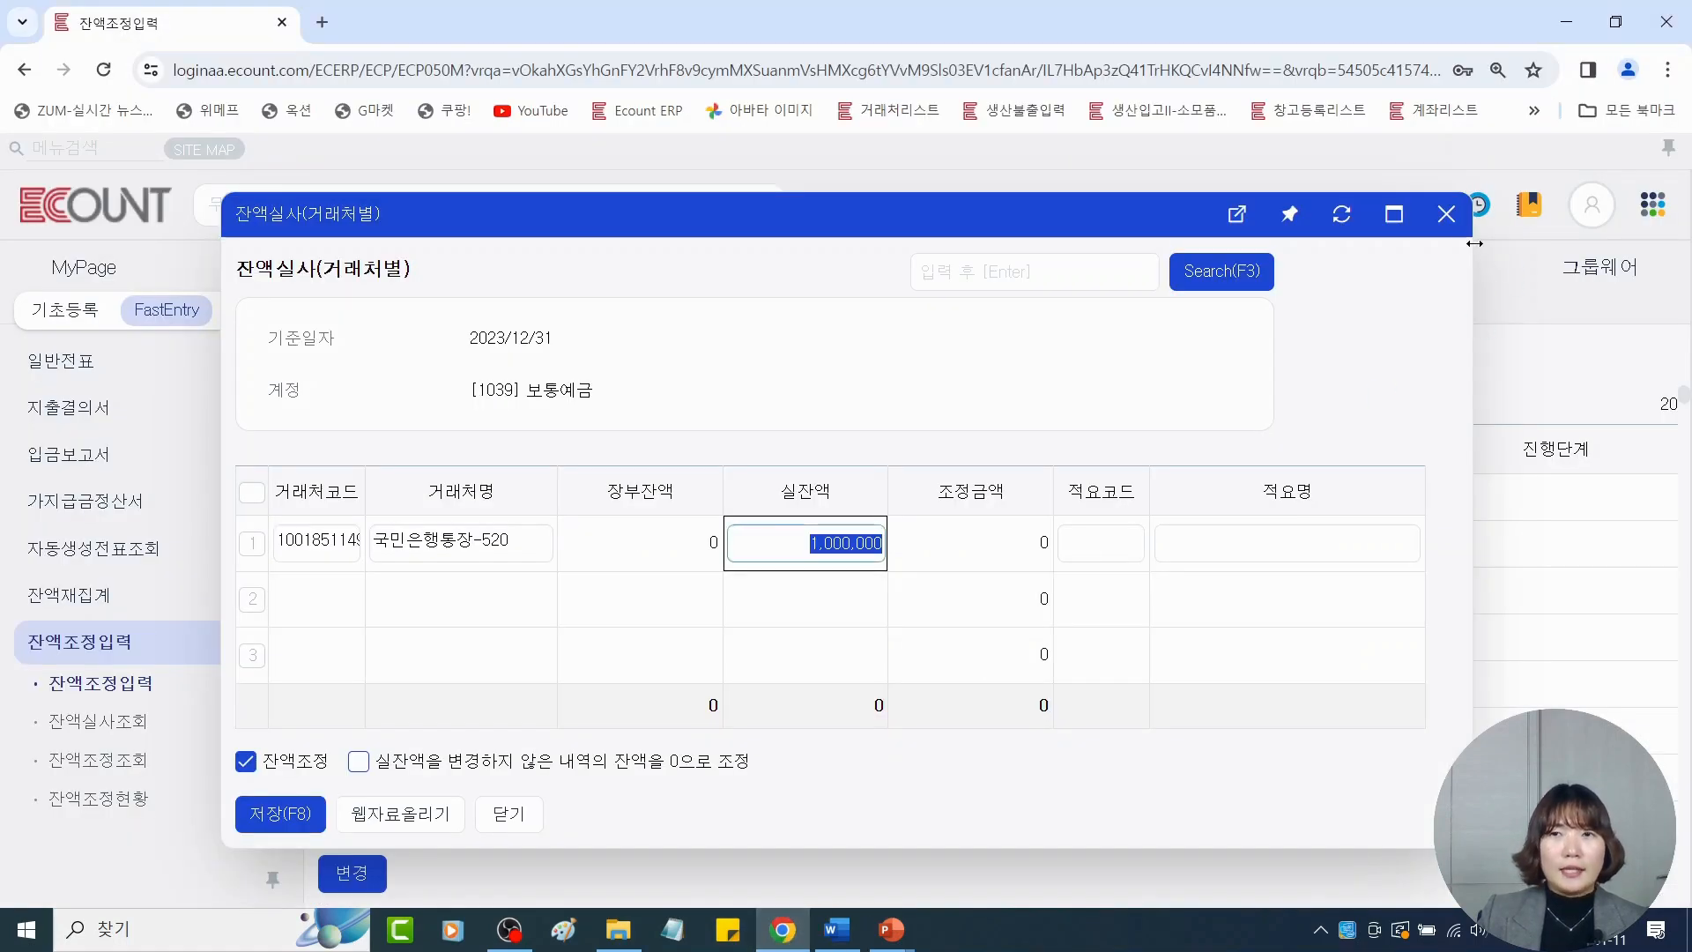
pyautogui.click(1446, 214)
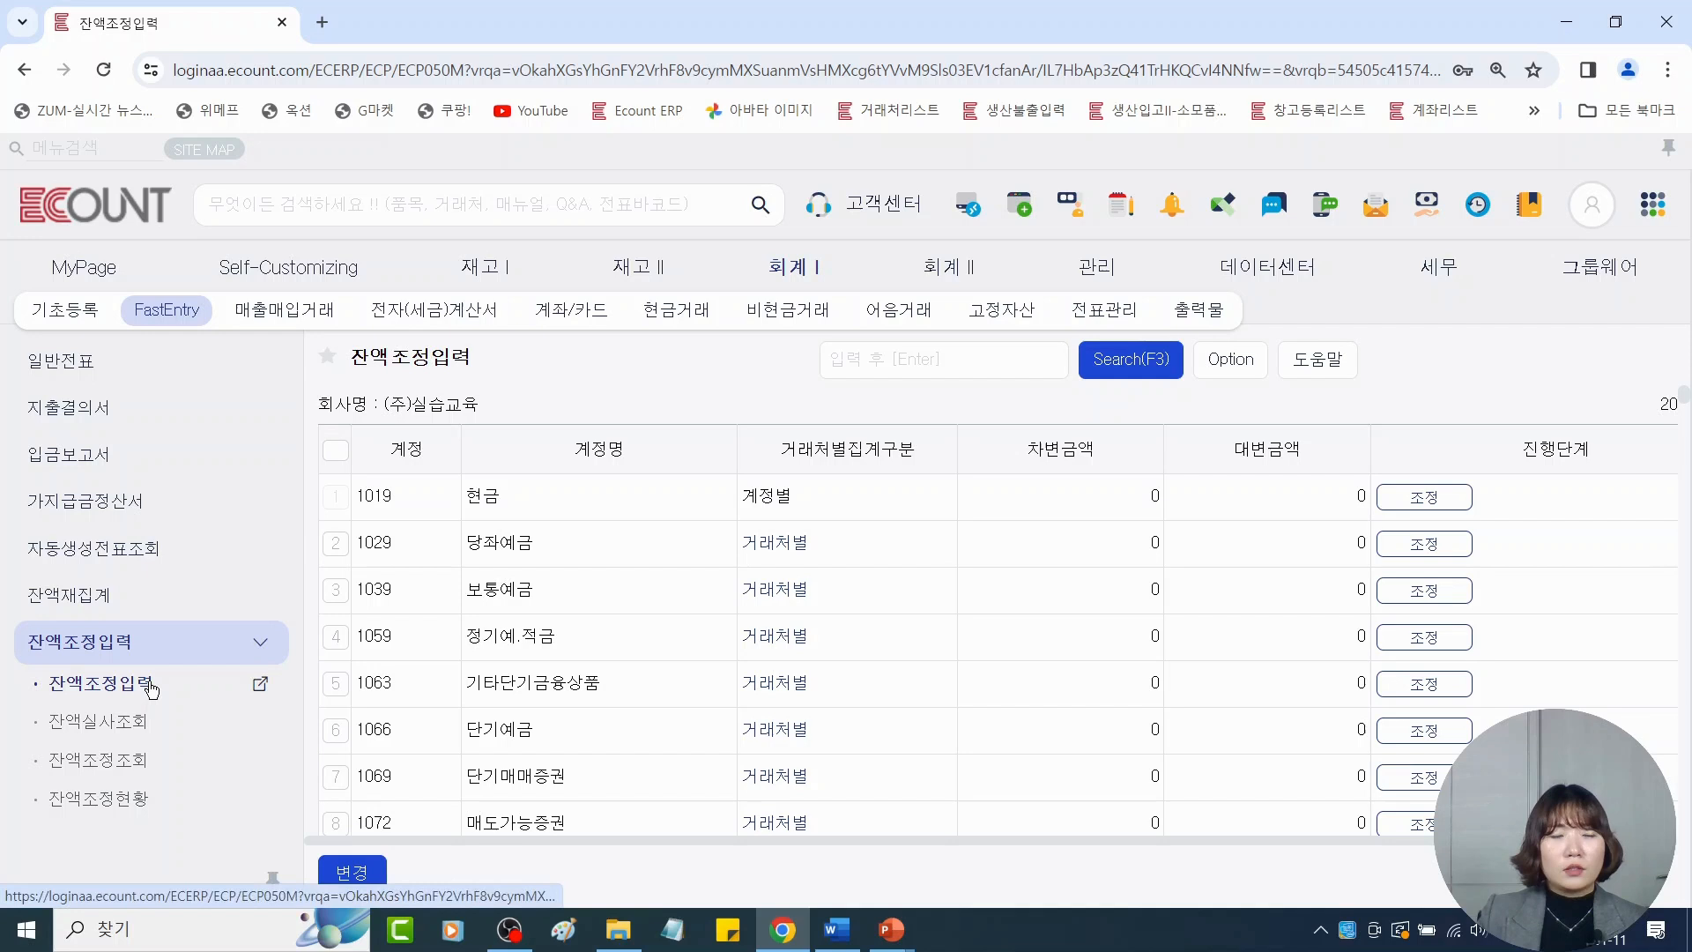
pyautogui.click(299, 866)
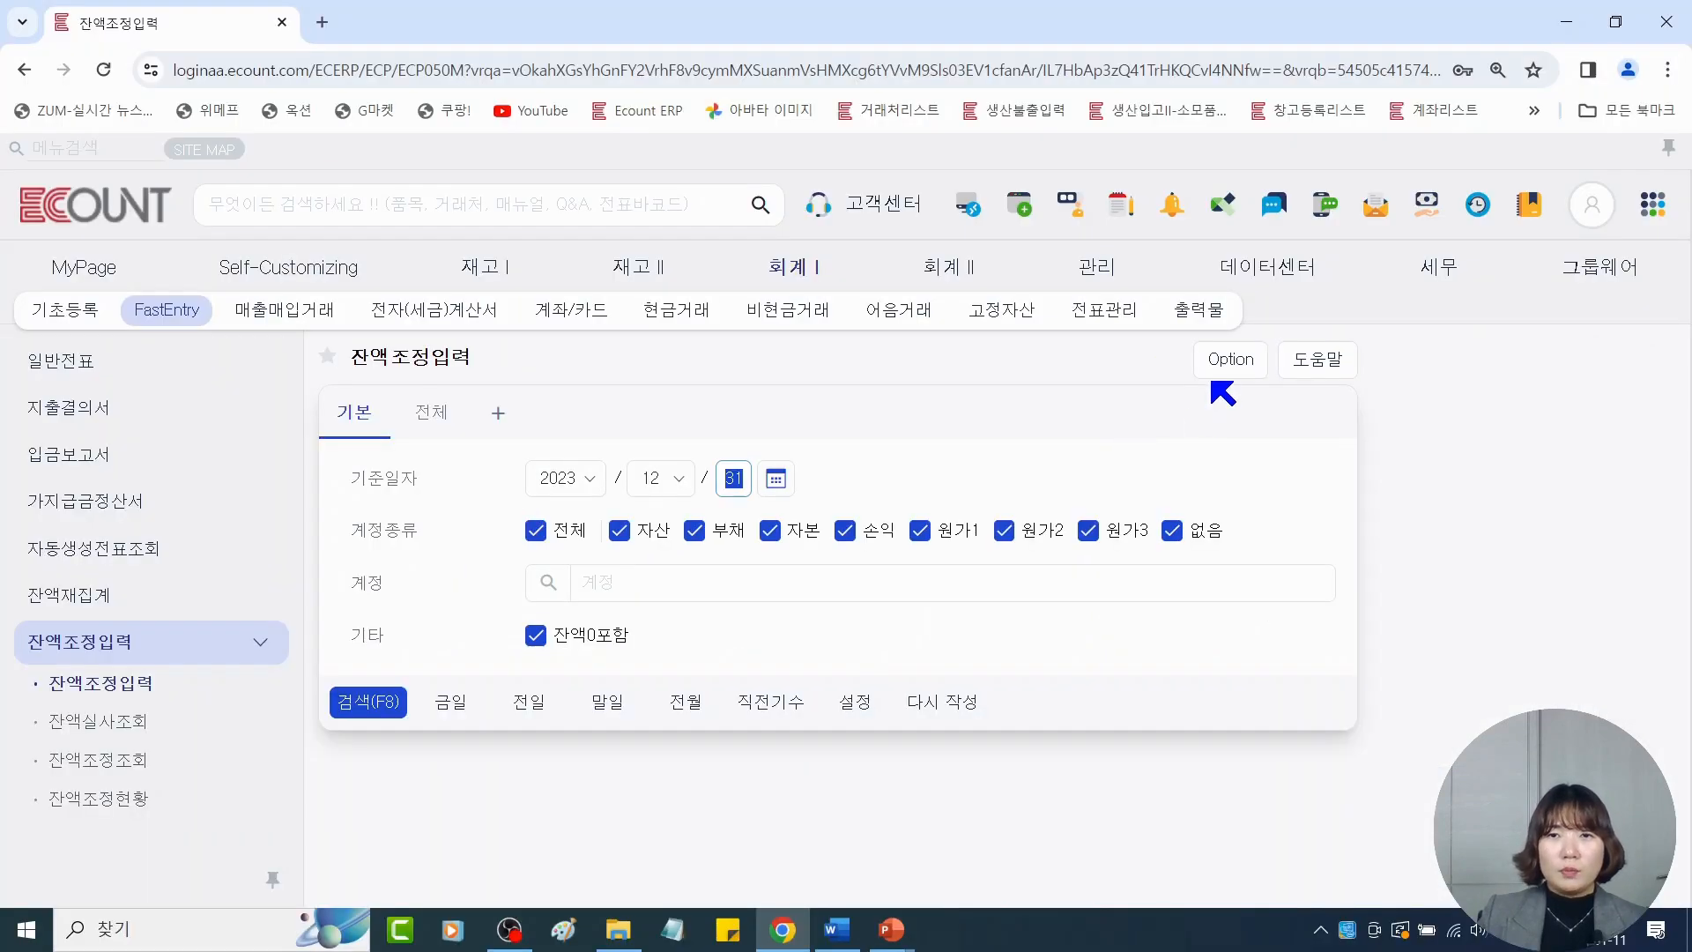
# Open the 잔액기준월 setting from the 잔액조정입력 options
pyautogui.click(1328, 287)
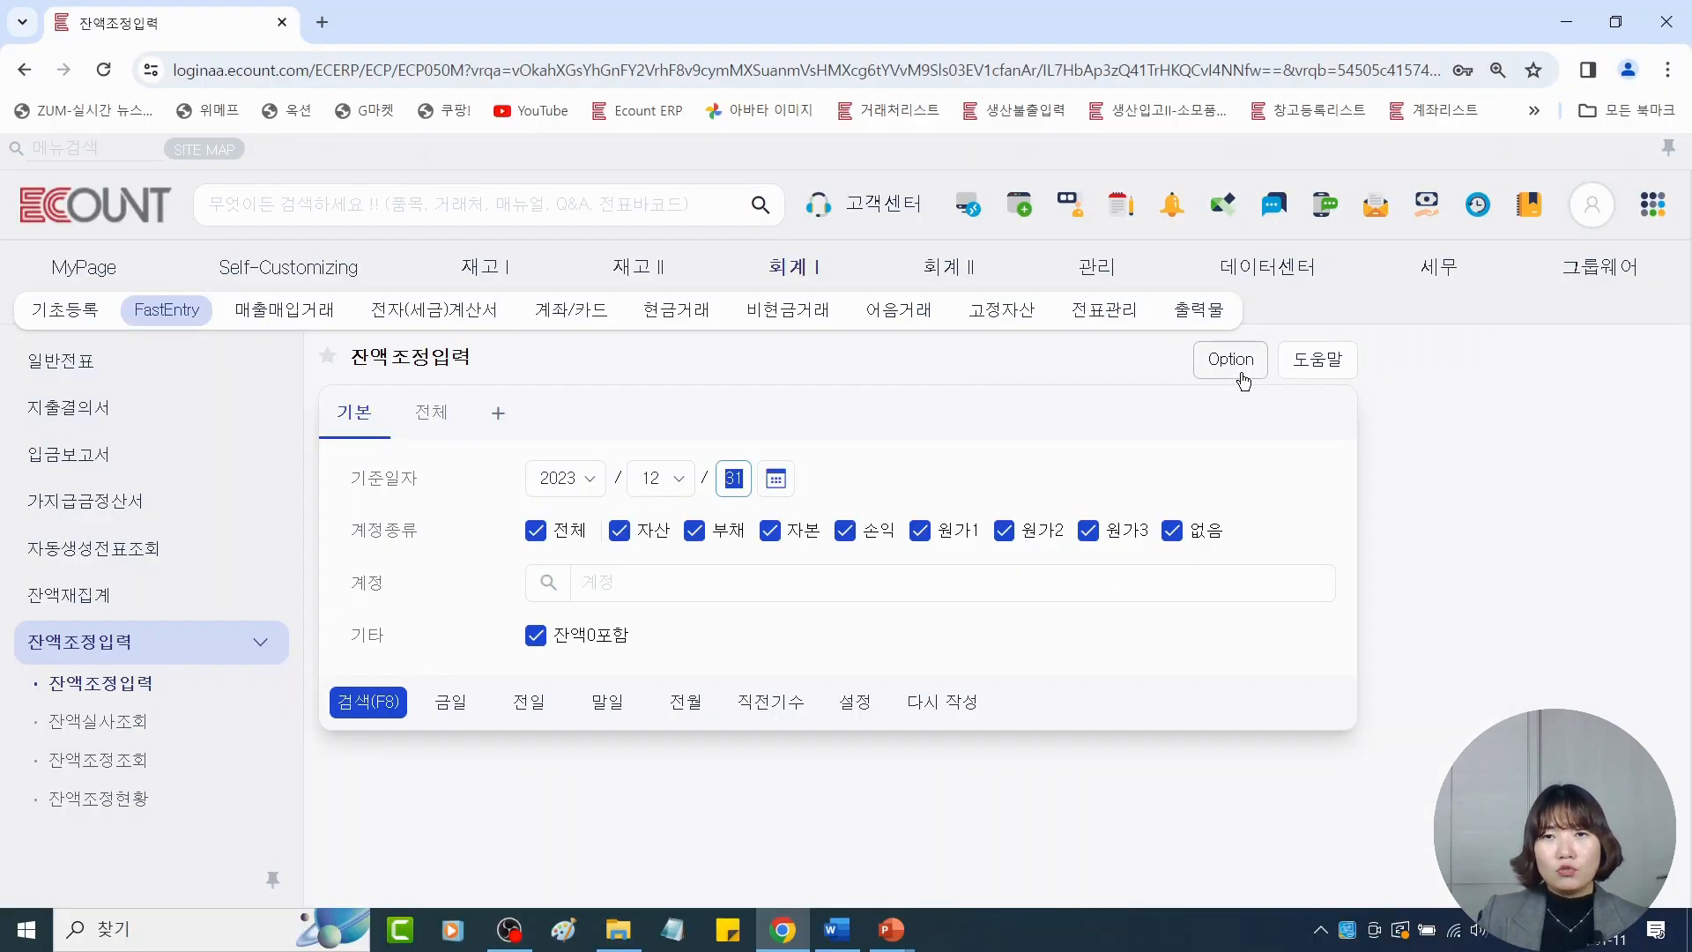
pyautogui.click(1250, 370)
pyautogui.click(1214, 523)
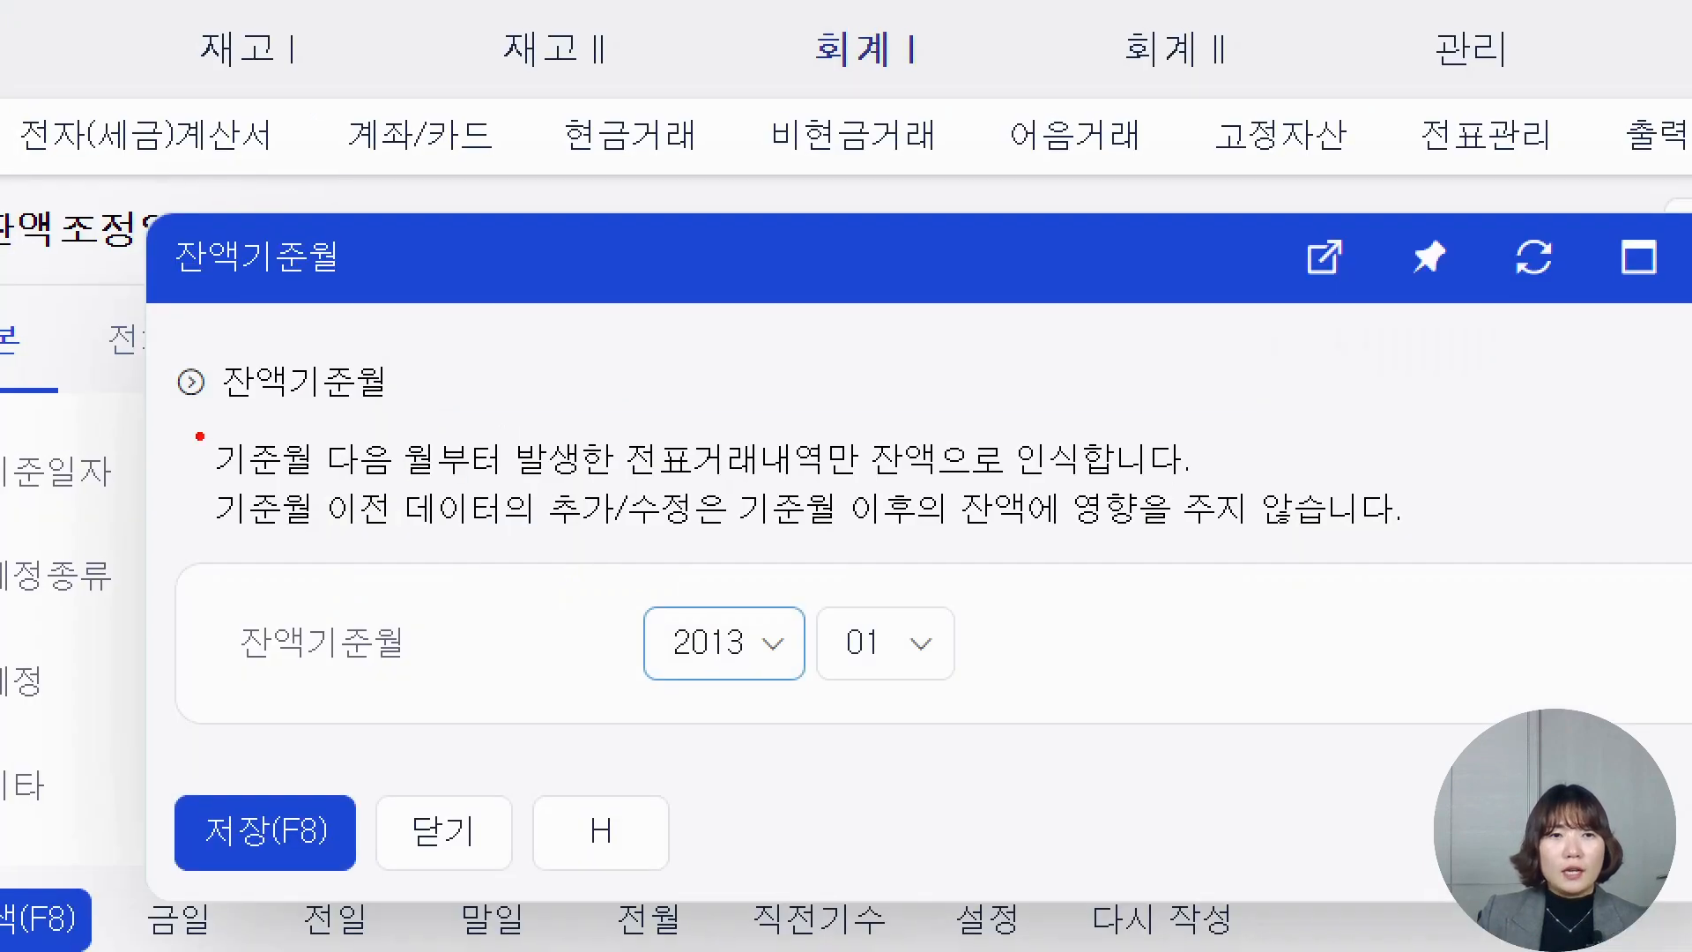
# Frame "기준월 다음 월" in red, draw an arrow to "잔액" and handwrite "2023 12" above the 잔액기준월 fields
pyautogui.moveTo(200, 429)
pyautogui.mouseDown()
pyautogui.moveTo(256, 484)
pyautogui.moveTo(460, 485)
pyautogui.mouseUp()
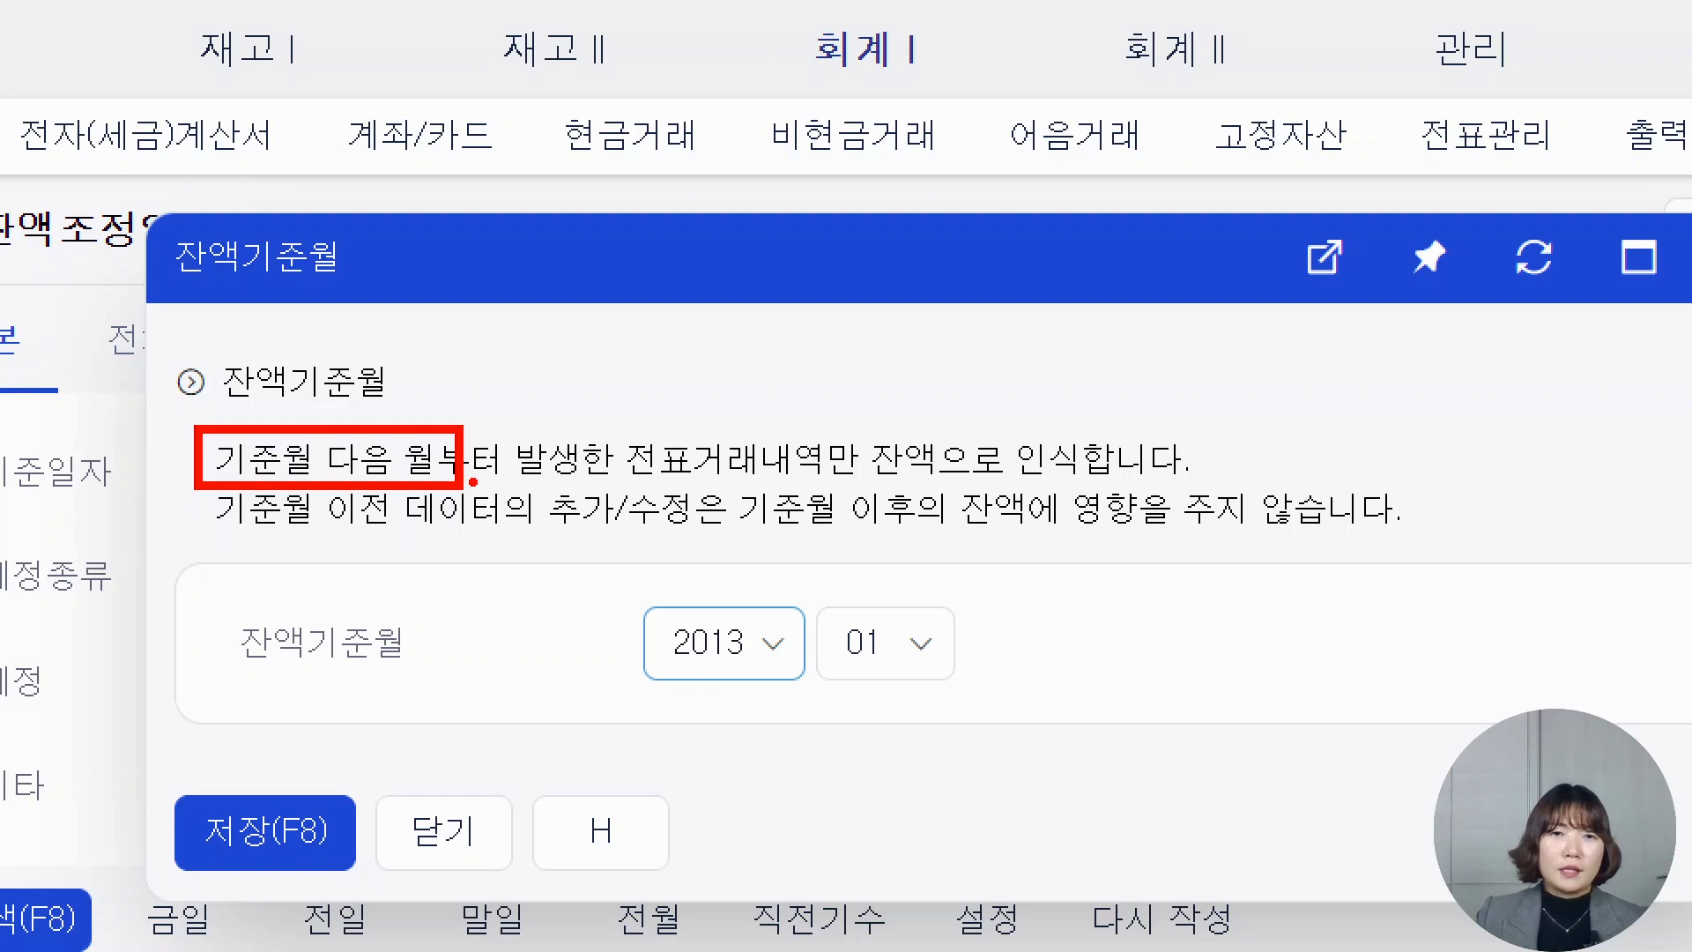
pyautogui.moveTo(780, 435)
pyautogui.mouseDown()
pyautogui.moveTo(835, 418)
pyautogui.moveTo(895, 442)
pyautogui.moveTo(866, 449)
pyautogui.mouseUp()
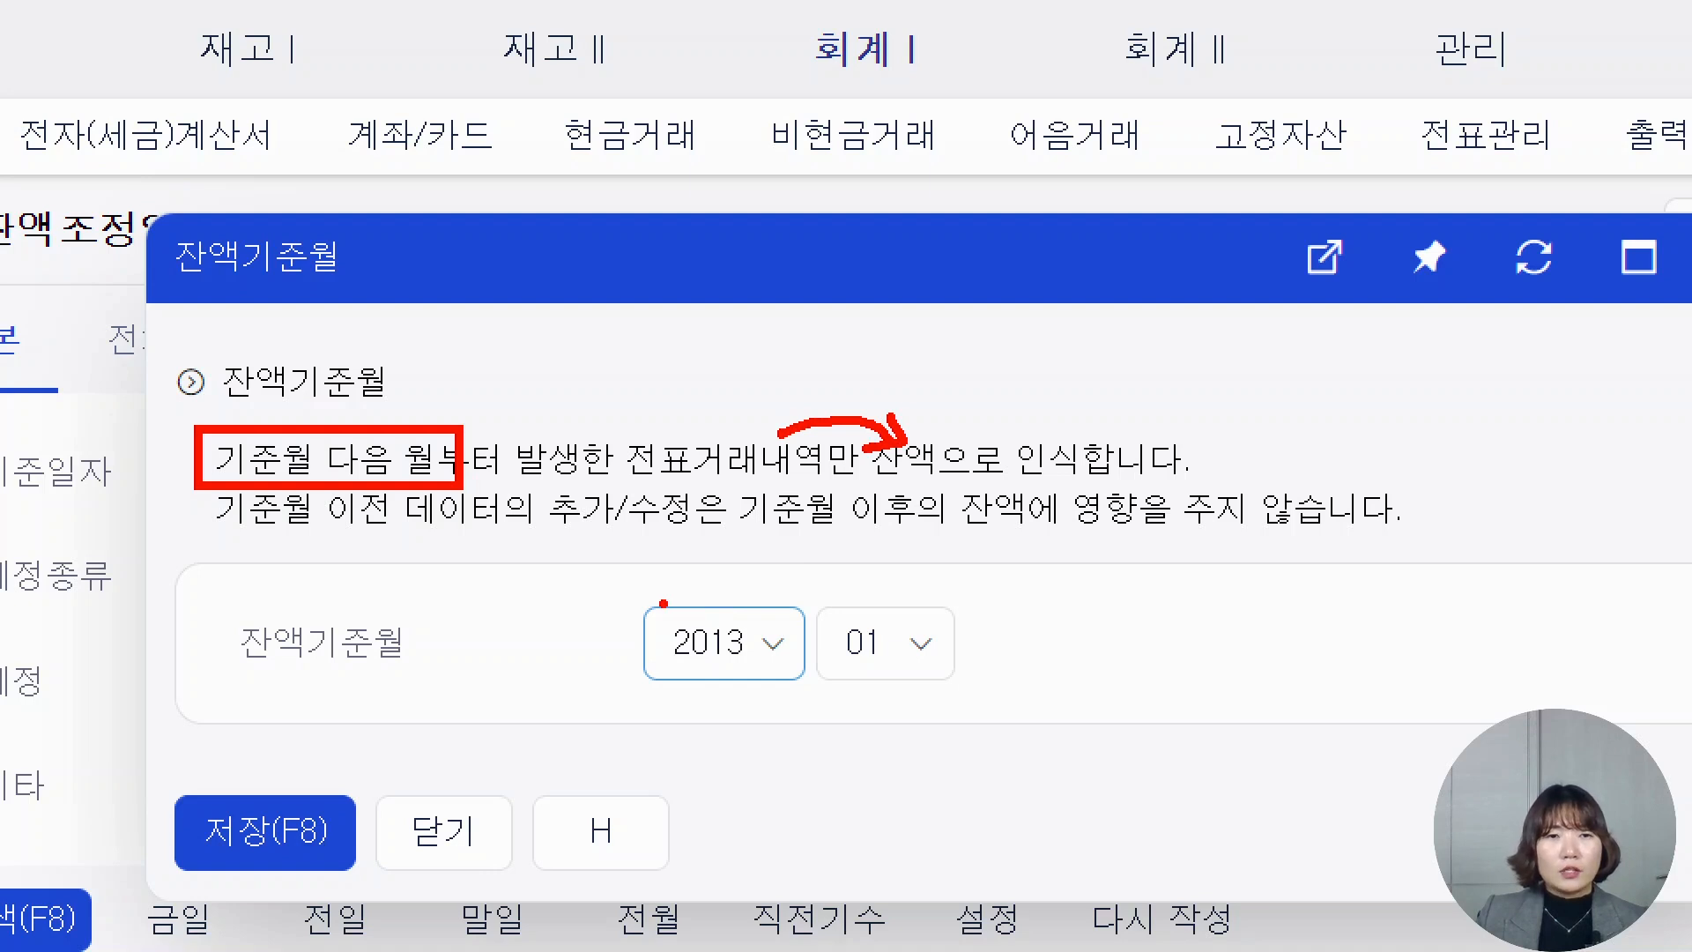
pyautogui.moveTo(677, 573)
pyautogui.mouseDown()
pyautogui.moveTo(667, 608)
pyautogui.moveTo(709, 609)
pyautogui.mouseUp()
pyautogui.moveTo(742, 570)
pyautogui.mouseDown()
pyautogui.moveTo(809, 595)
pyautogui.moveTo(828, 578)
pyautogui.moveTo(836, 610)
pyautogui.mouseUp()
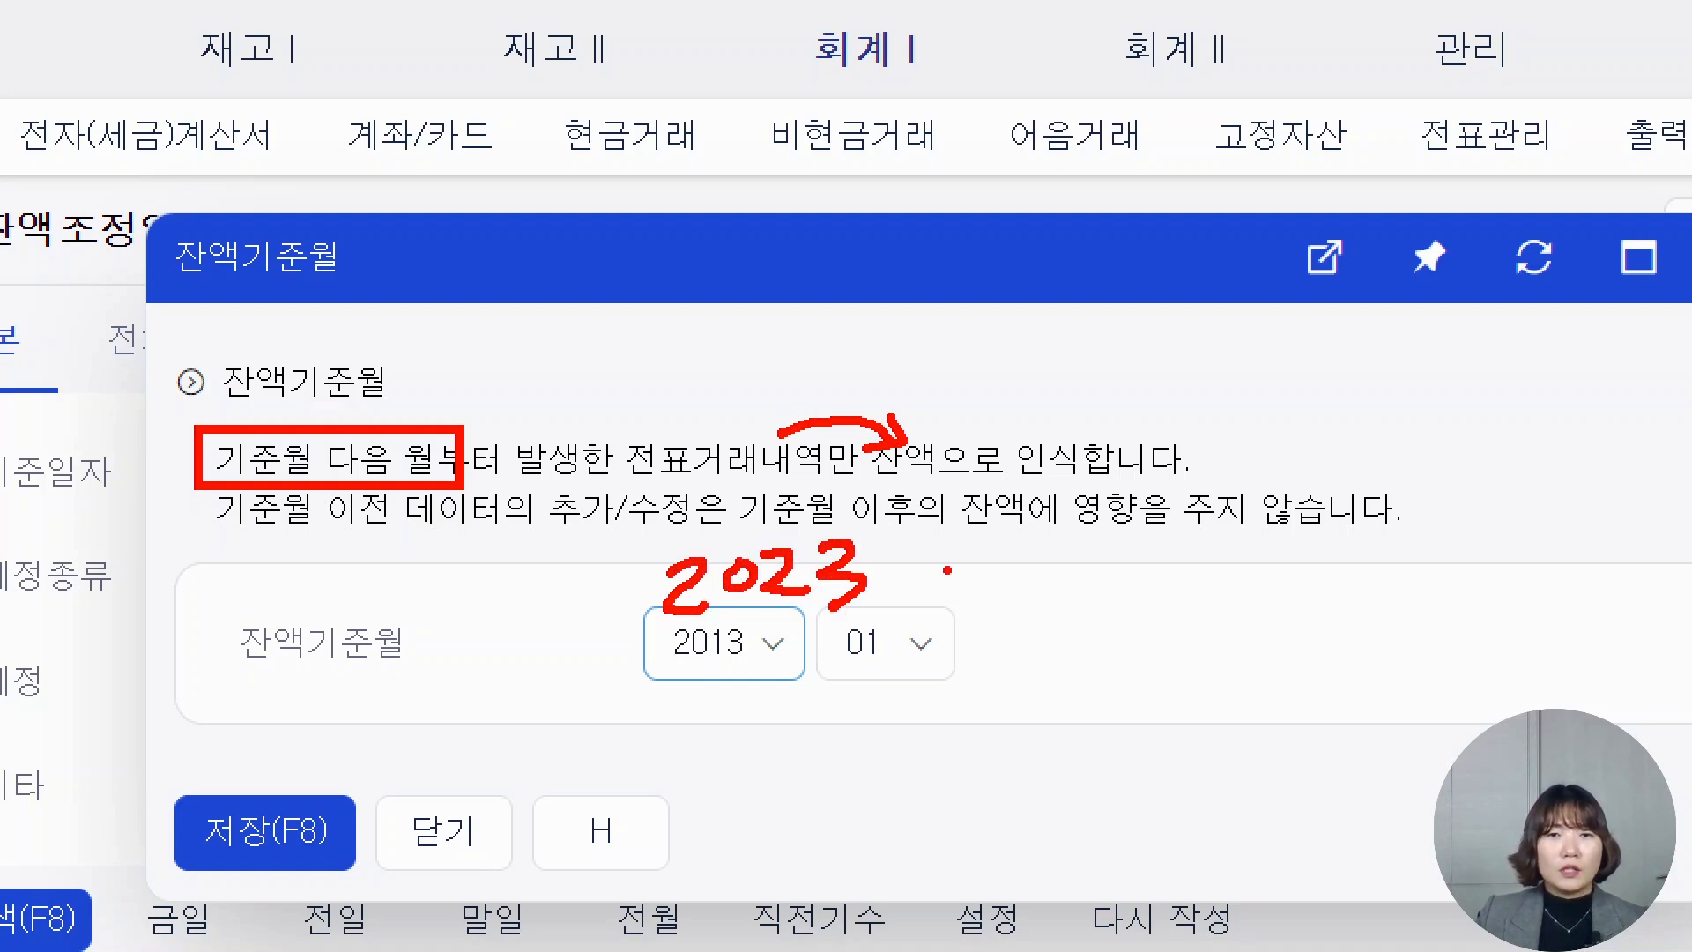
pyautogui.moveTo(952, 547)
pyautogui.mouseDown()
pyautogui.moveTo(937, 610)
pyautogui.moveTo(1031, 589)
pyautogui.mouseUp()
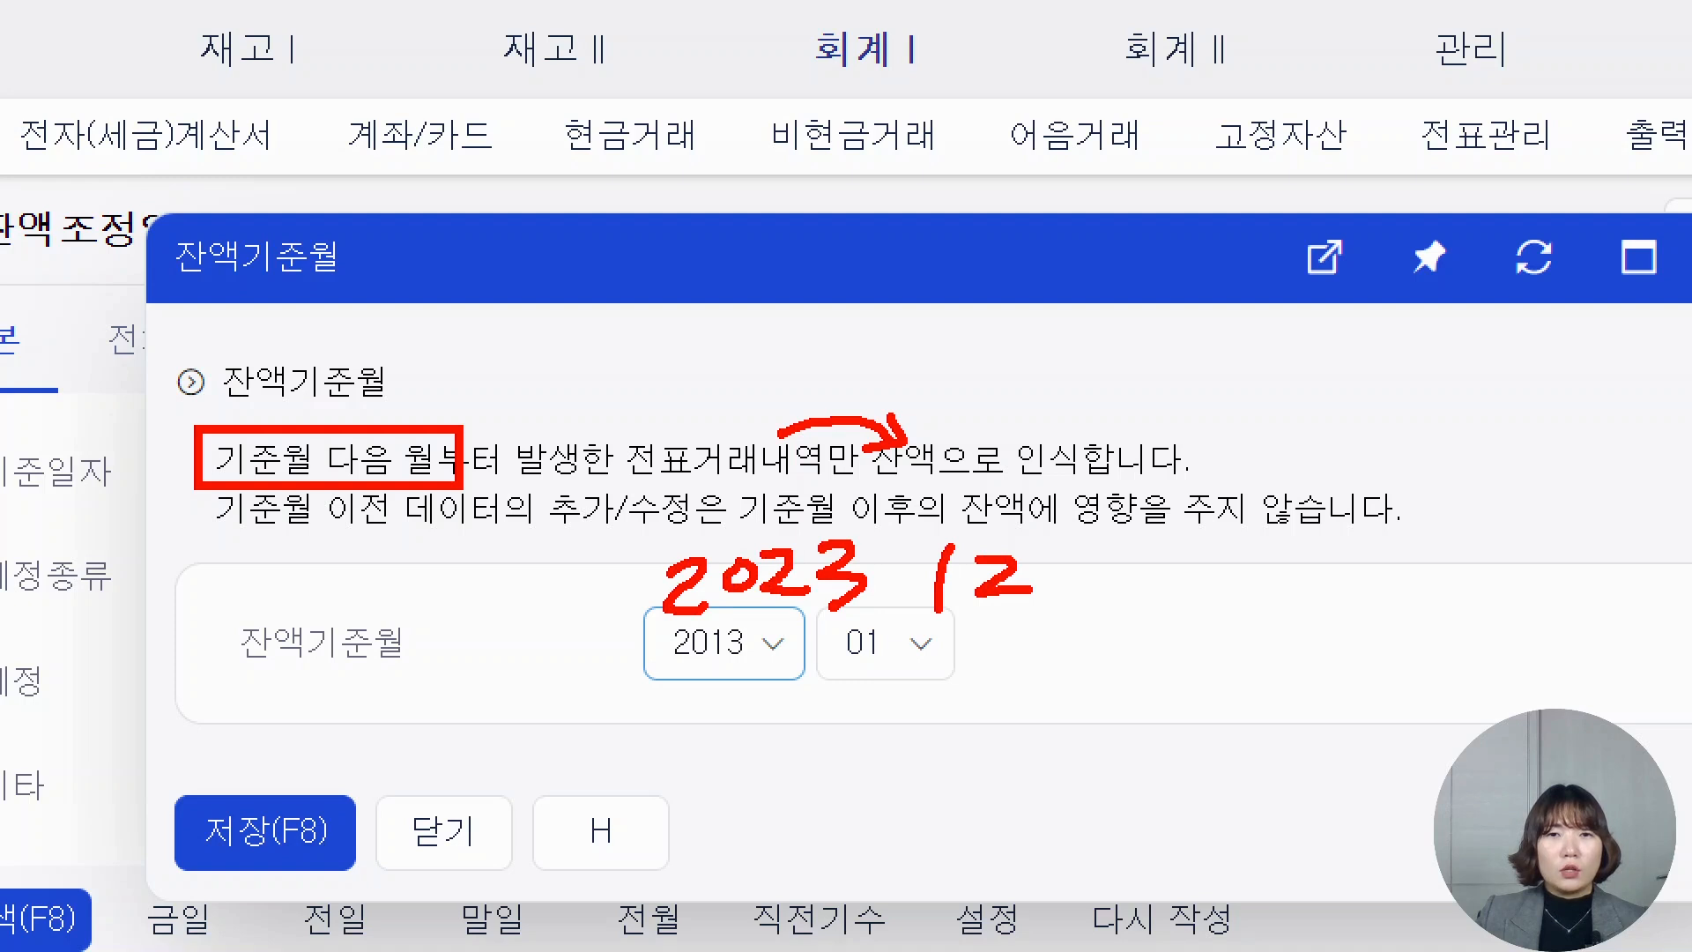
# Handwrite "24/1" in a red frame, add a slash after "2023 12" and underline "기준월" in the second note line
pyautogui.moveTo(1101, 672)
pyautogui.mouseDown()
pyautogui.moveTo(1094, 709)
pyautogui.moveTo(1146, 713)
pyautogui.mouseUp()
pyautogui.moveTo(1167, 647)
pyautogui.mouseDown()
pyautogui.moveTo(1139, 697)
pyautogui.moveTo(1187, 689)
pyautogui.mouseUp()
pyautogui.moveTo(1184, 639); pyautogui.dragTo(1172, 729)
pyautogui.moveTo(1234, 629); pyautogui.dragTo(1169, 755)
pyautogui.moveTo(1278, 645); pyautogui.dragTo(1266, 716)
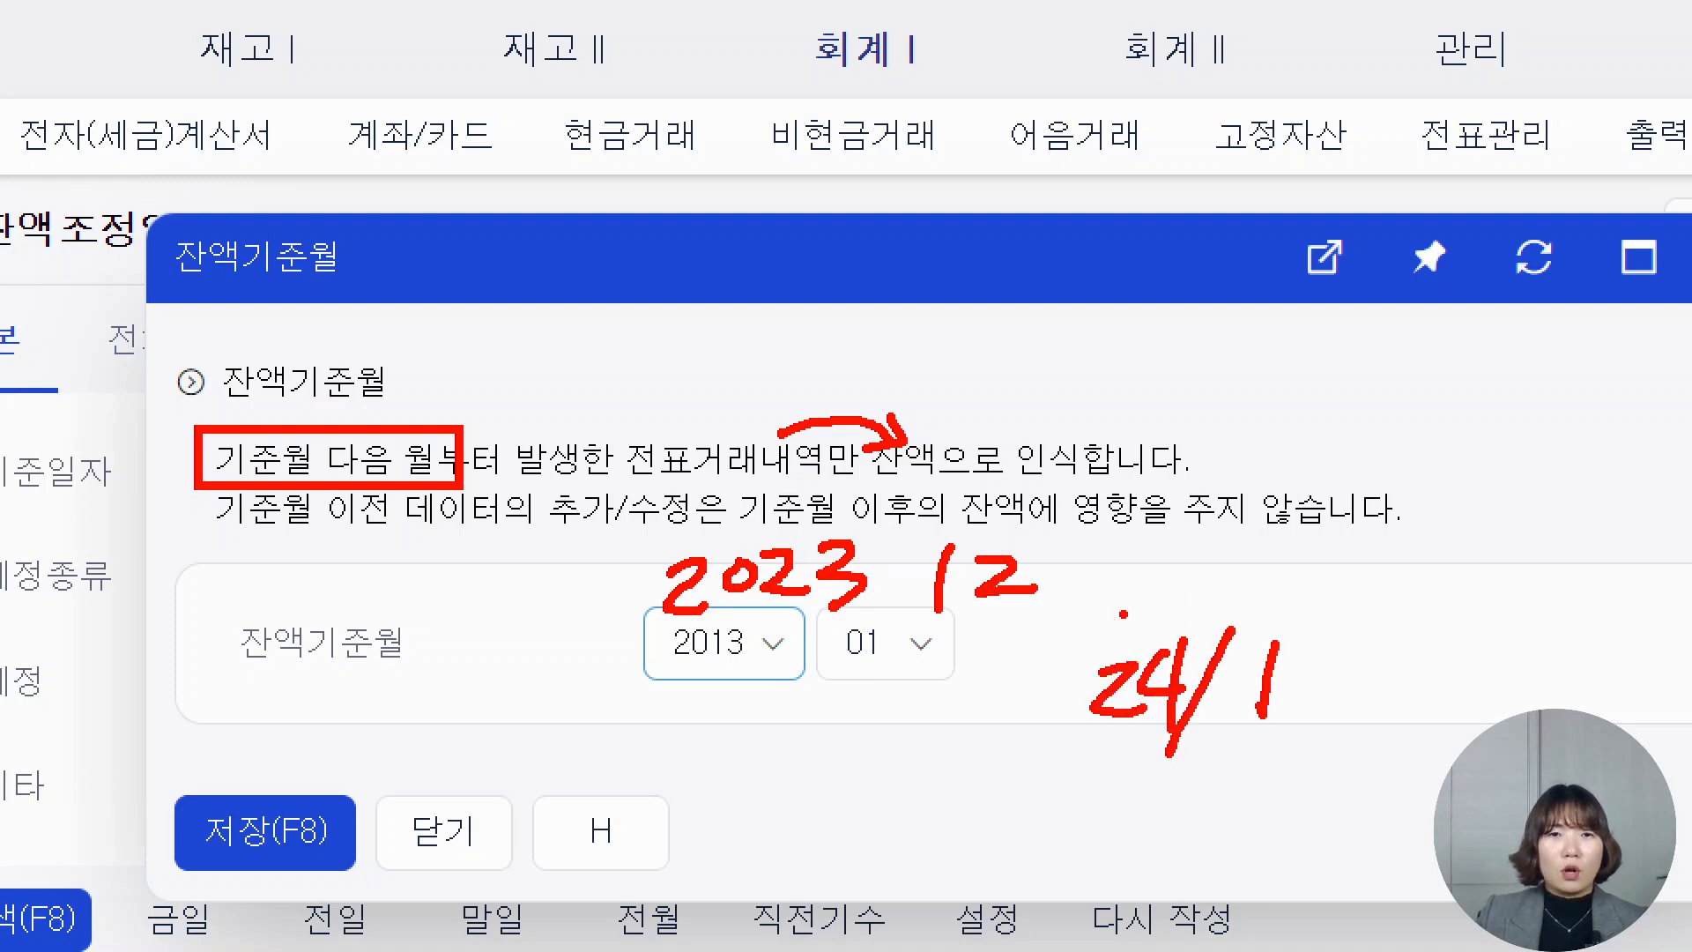
pyautogui.moveTo(1104, 586)
pyautogui.mouseDown()
pyautogui.moveTo(1103, 672)
pyautogui.moveTo(1240, 801)
pyautogui.moveTo(1337, 589)
pyautogui.moveTo(1106, 589)
pyautogui.mouseUp()
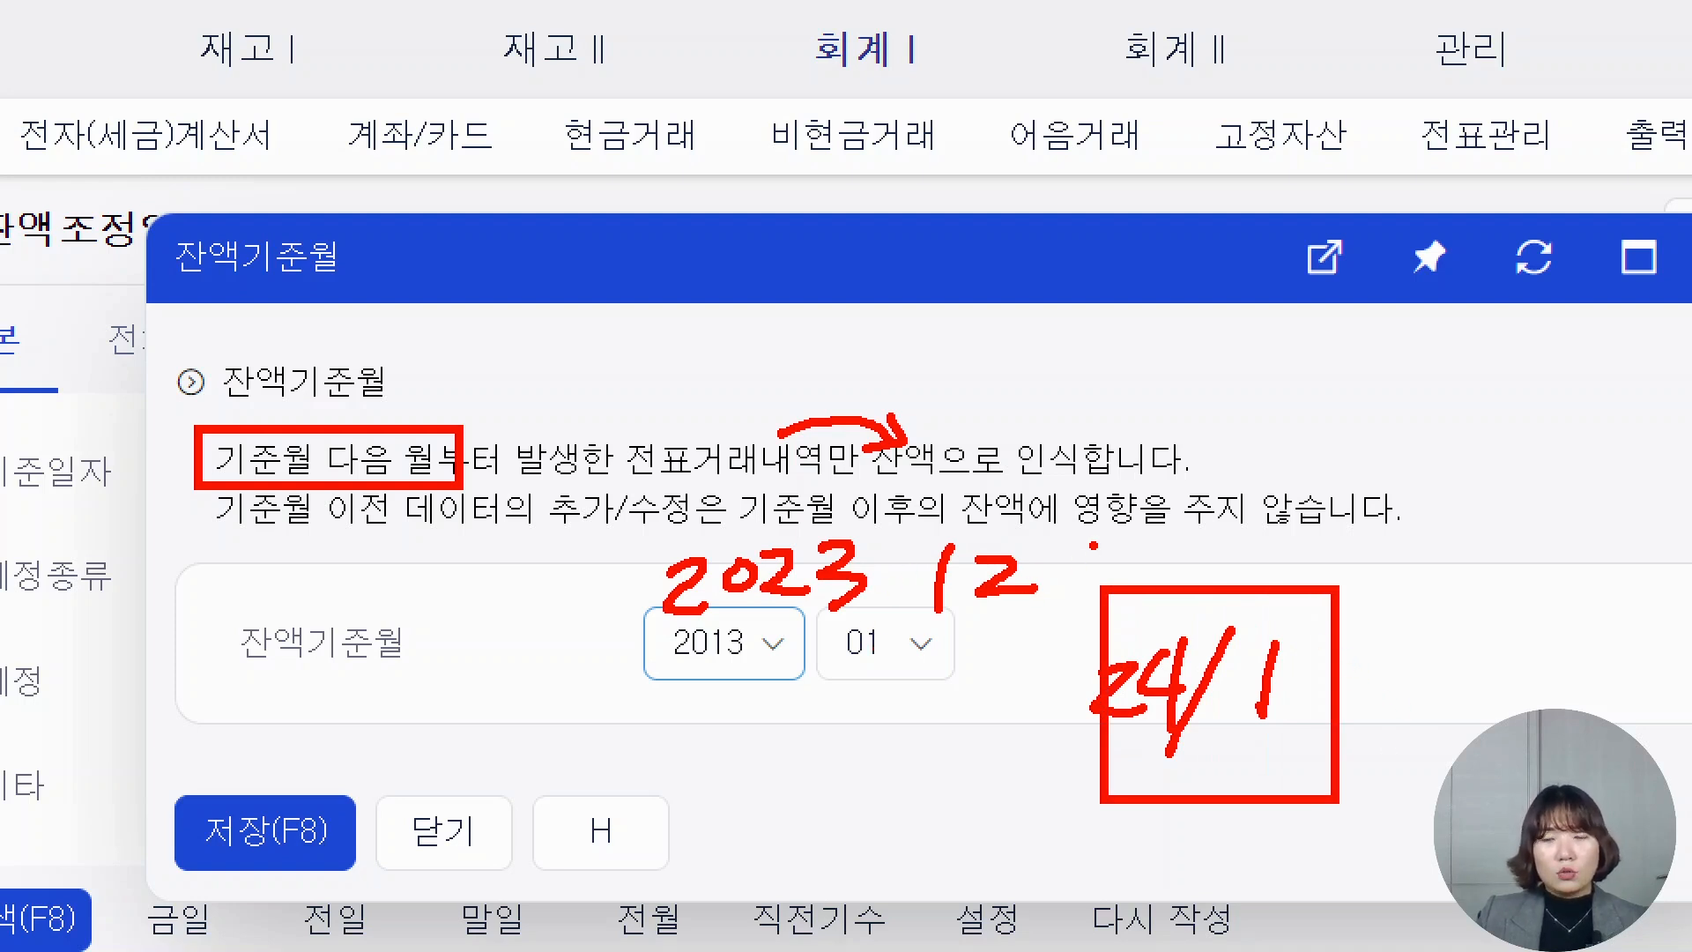
pyautogui.moveTo(1094, 545); pyautogui.dragTo(978, 686)
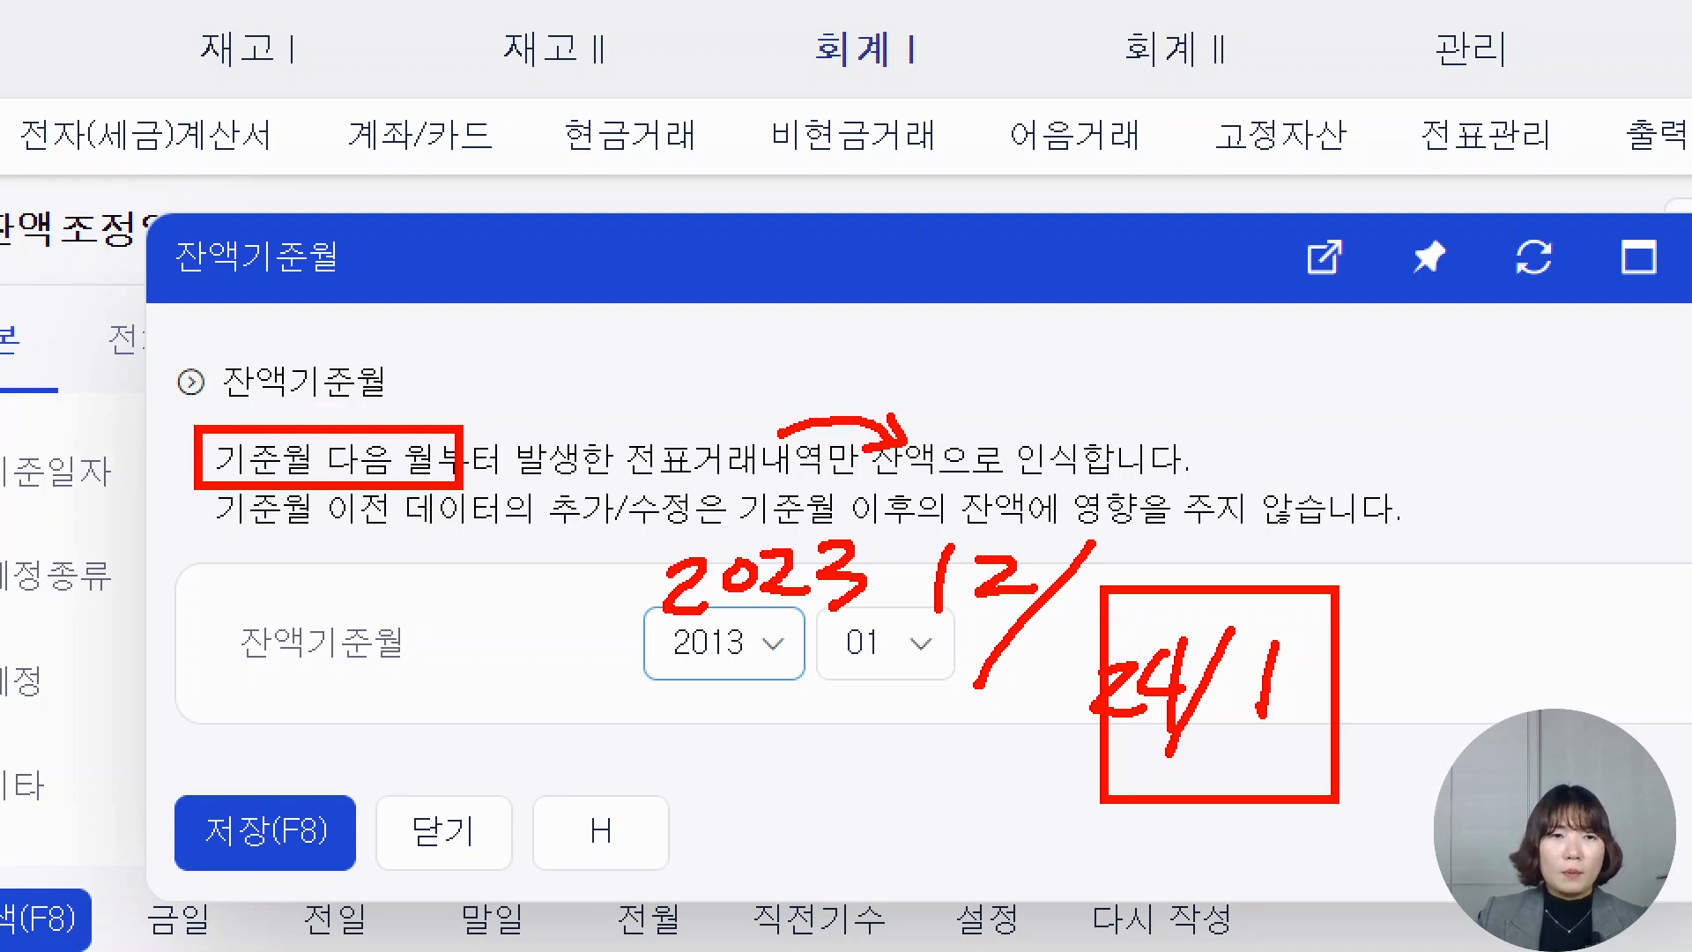
pyautogui.moveTo(288, 542)
pyautogui.mouseDown()
pyautogui.moveTo(304, 578)
pyautogui.moveTo(341, 540)
pyautogui.mouseUp()
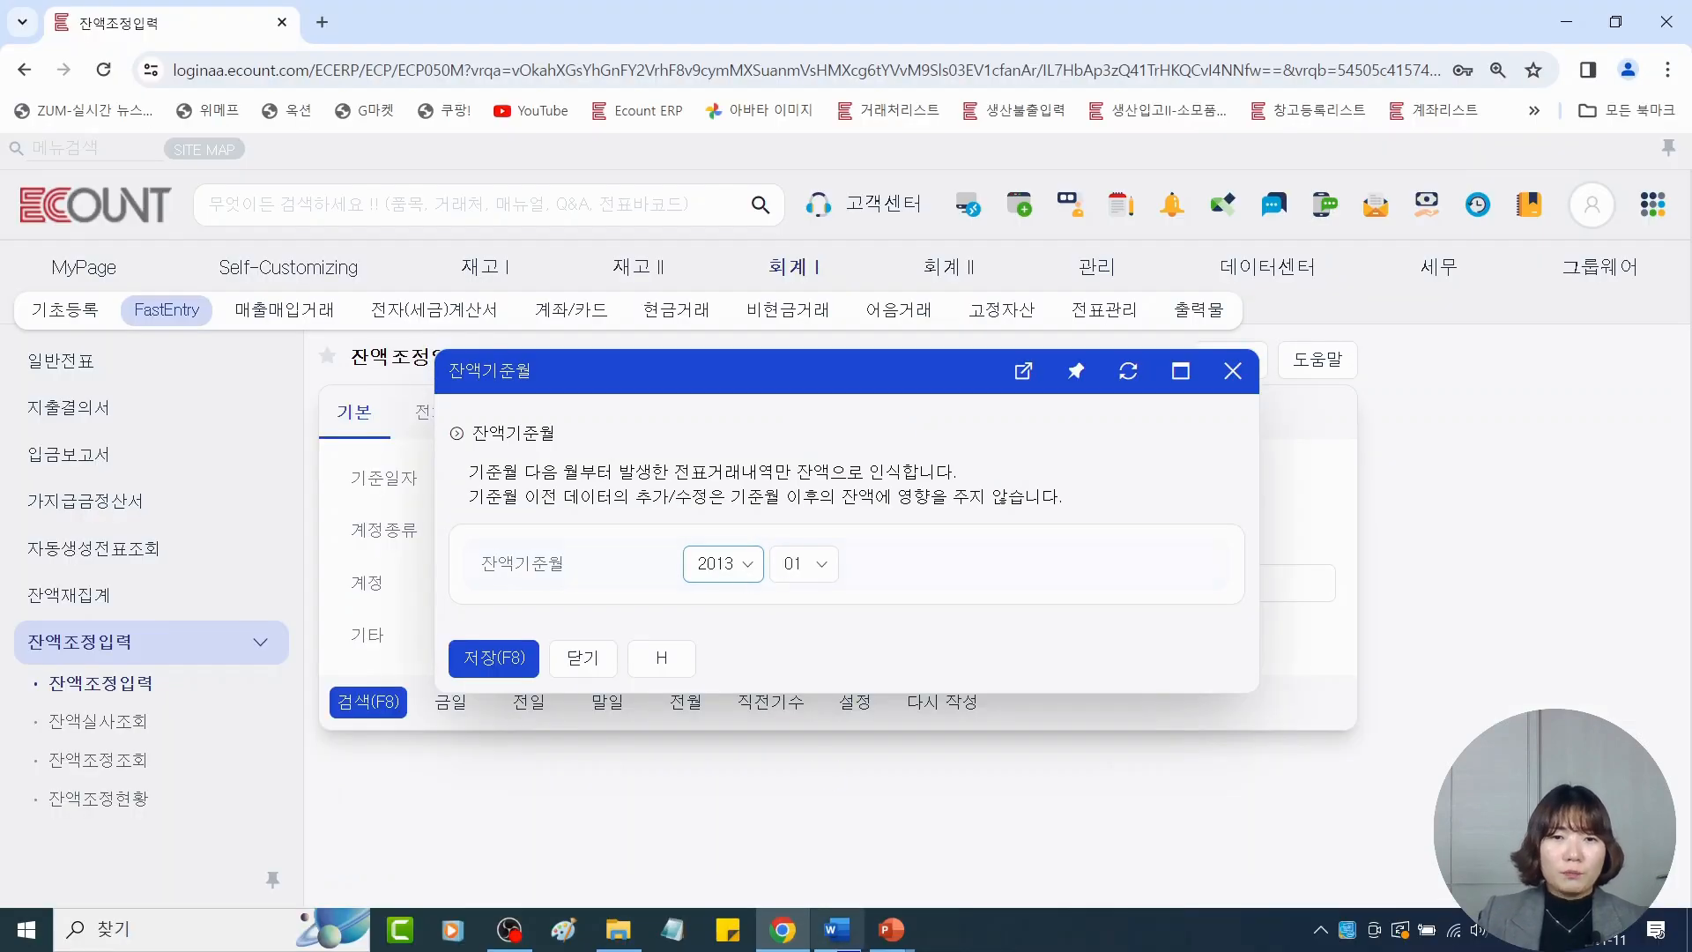
# Switch to the Word document and highlight "2022년 12월로 잔액기준월 설정" and "2023년 1월 1일부터의 거래내역부터 잔액 반영" in yellow
pyautogui.click(841, 936)
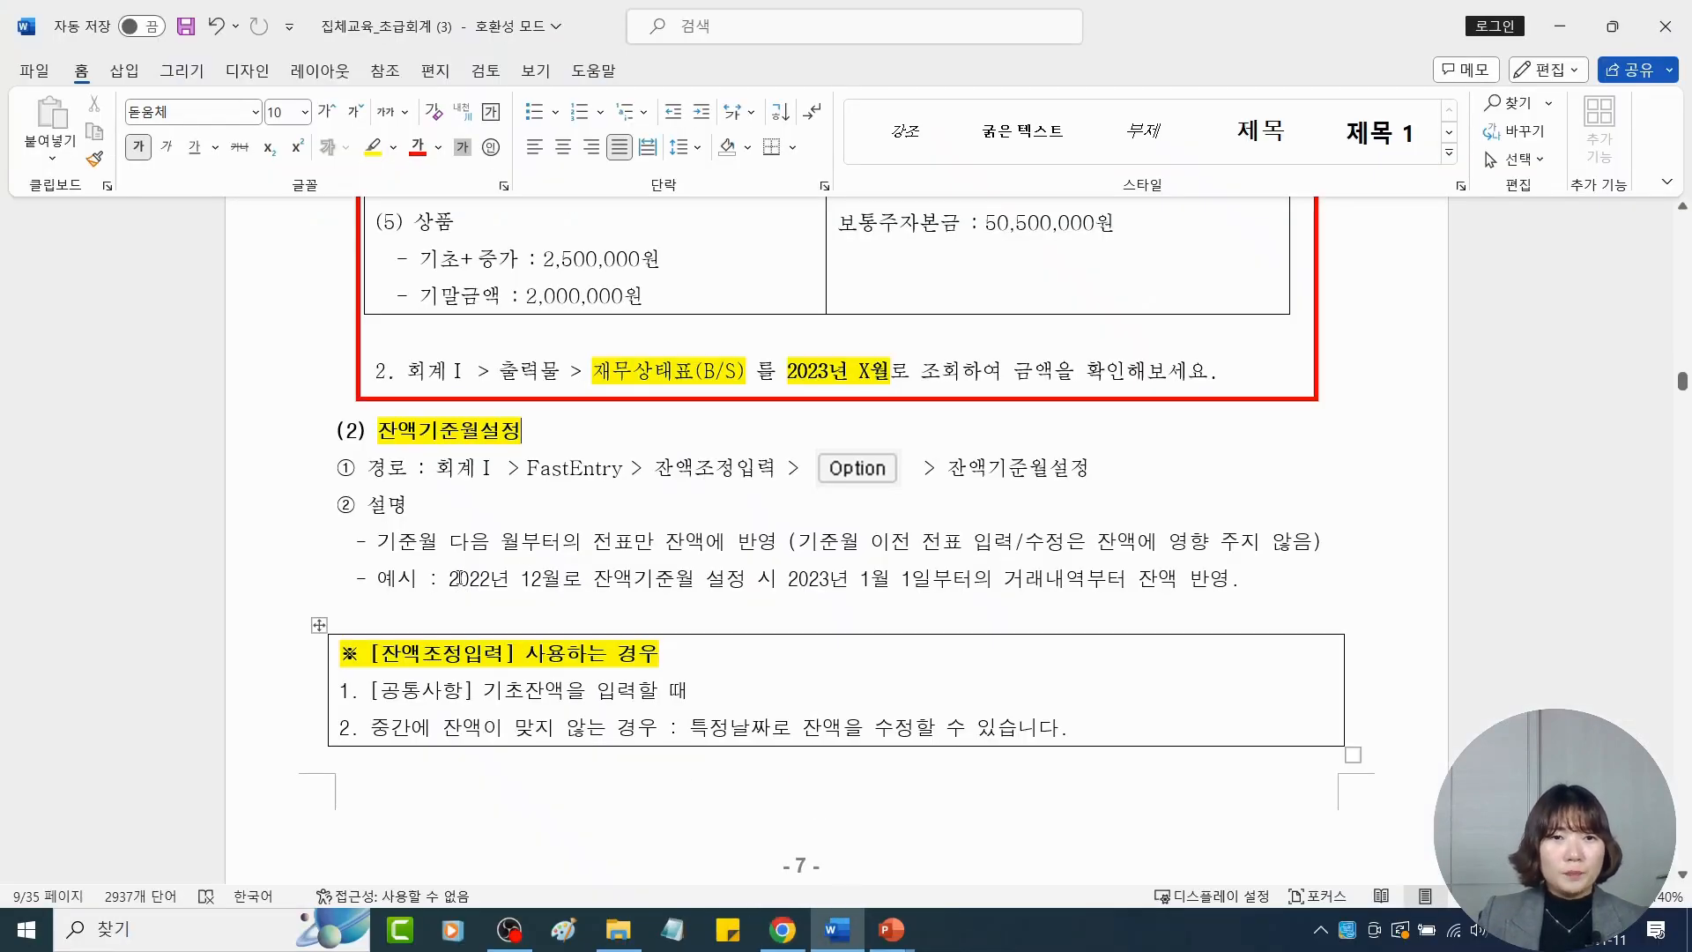
pyautogui.moveTo(448, 581); pyautogui.dragTo(1230, 581)
pyautogui.click(820, 538)
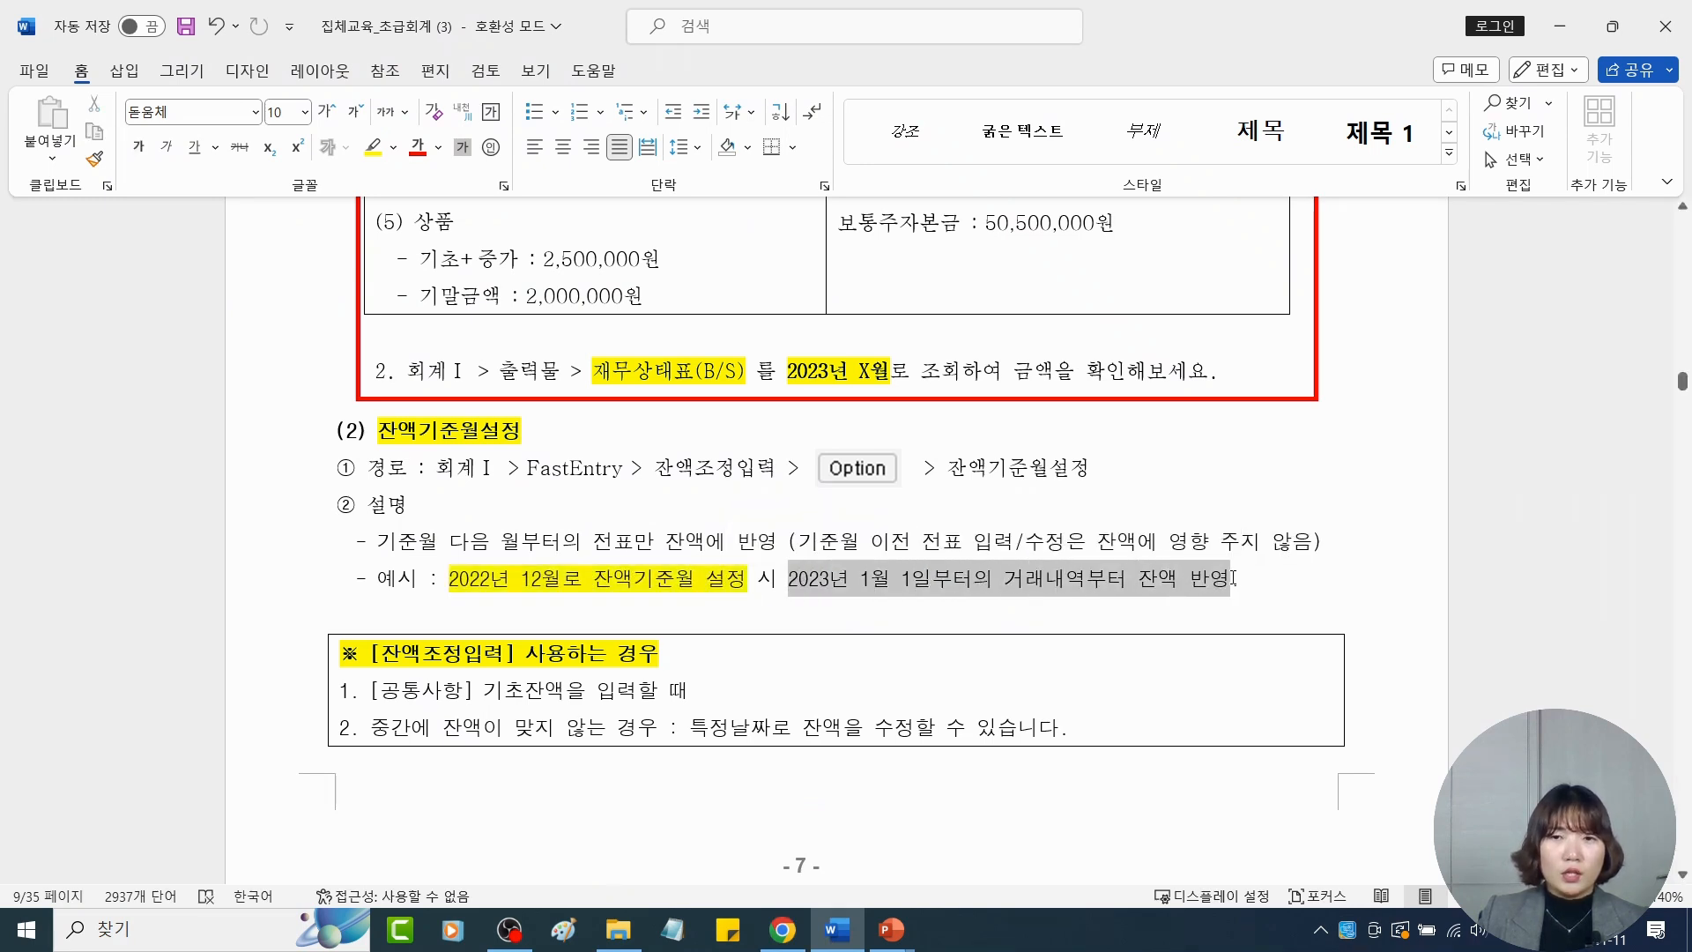
pyautogui.click(1168, 541)
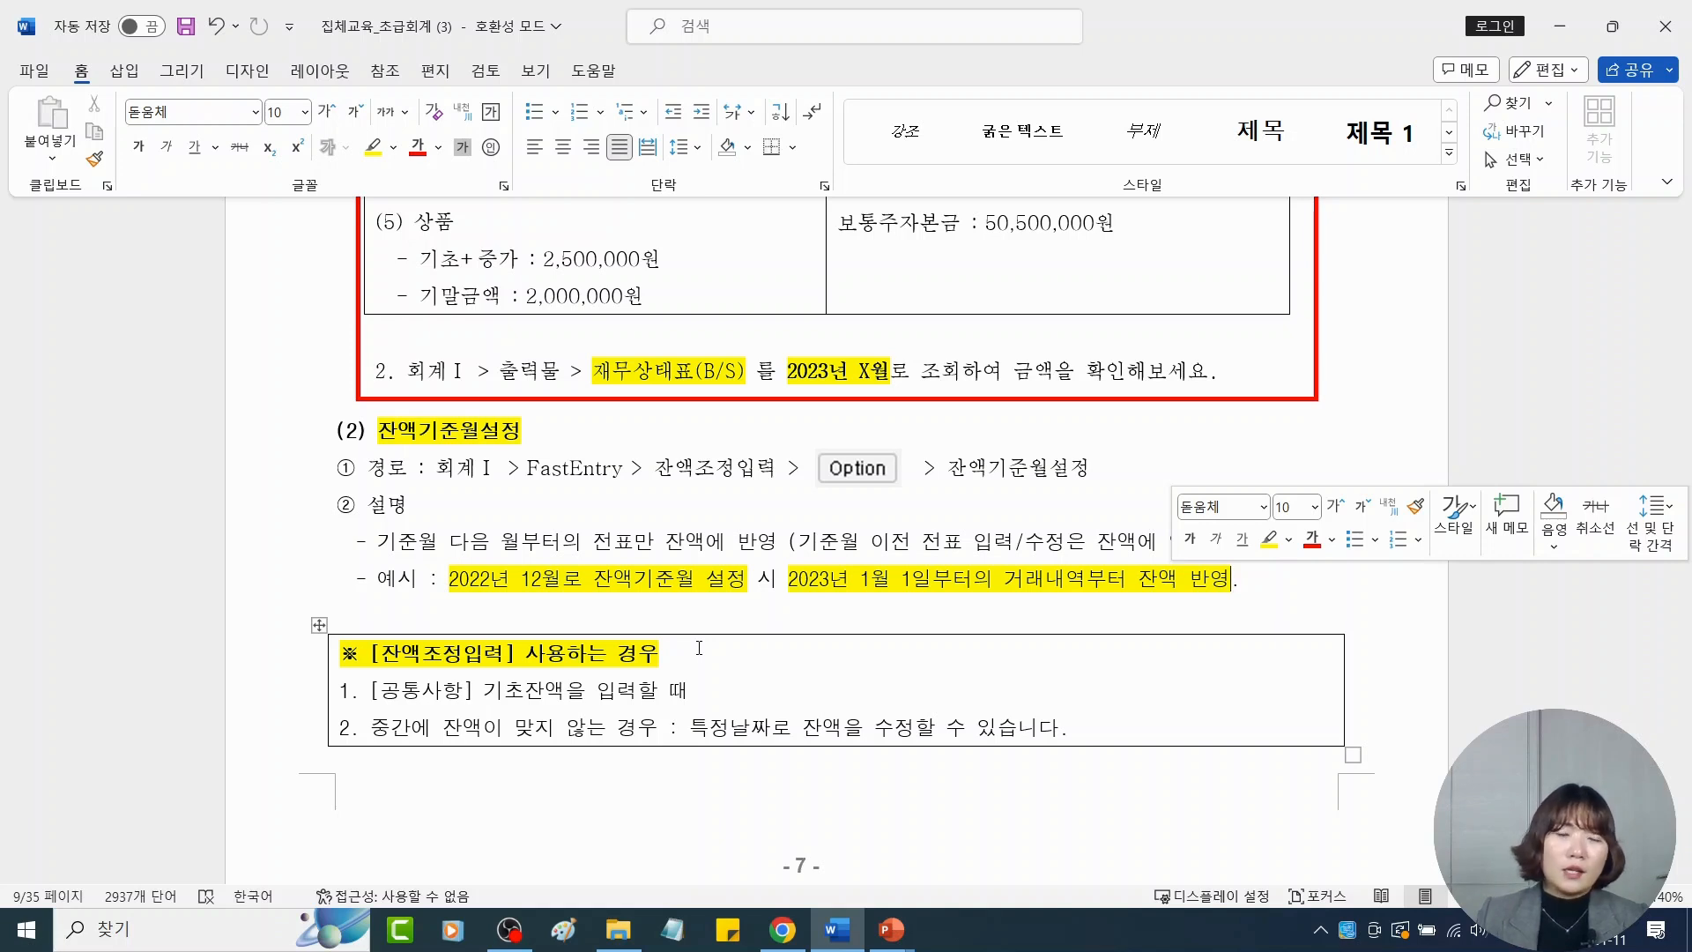
# Change the font colour of "1. [공통사항] 기초잔액을 입력할 때" to red
pyautogui.moveTo(695, 692); pyautogui.dragTo(340, 690)
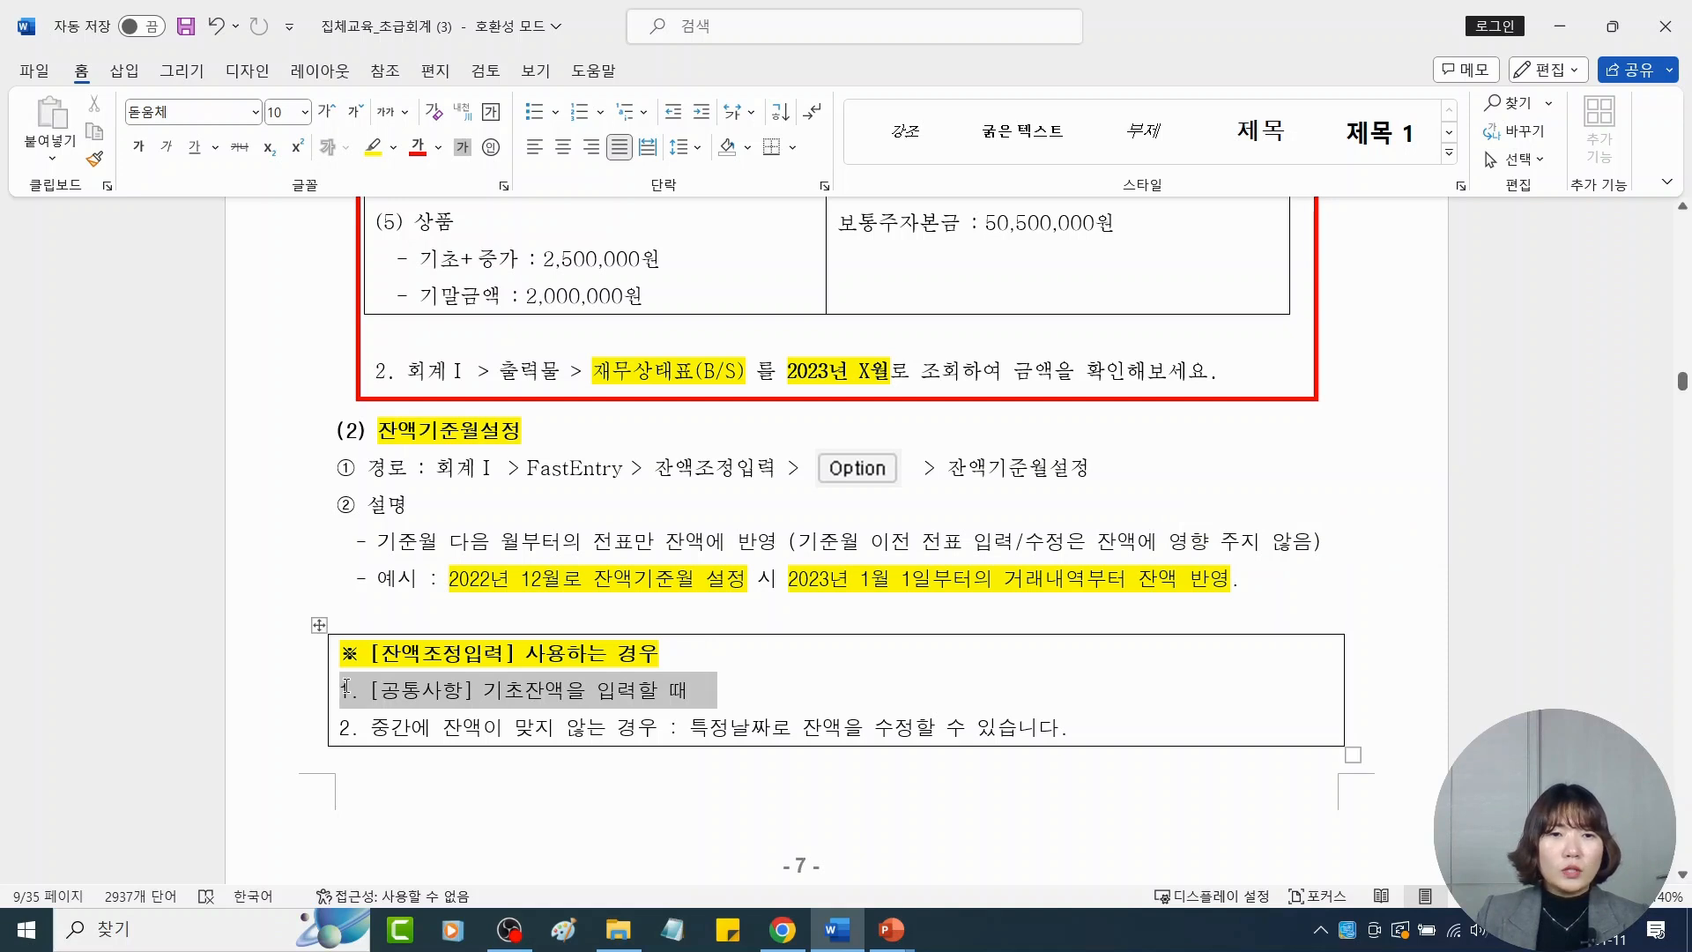
pyautogui.click(484, 749)
pyautogui.click(737, 660)
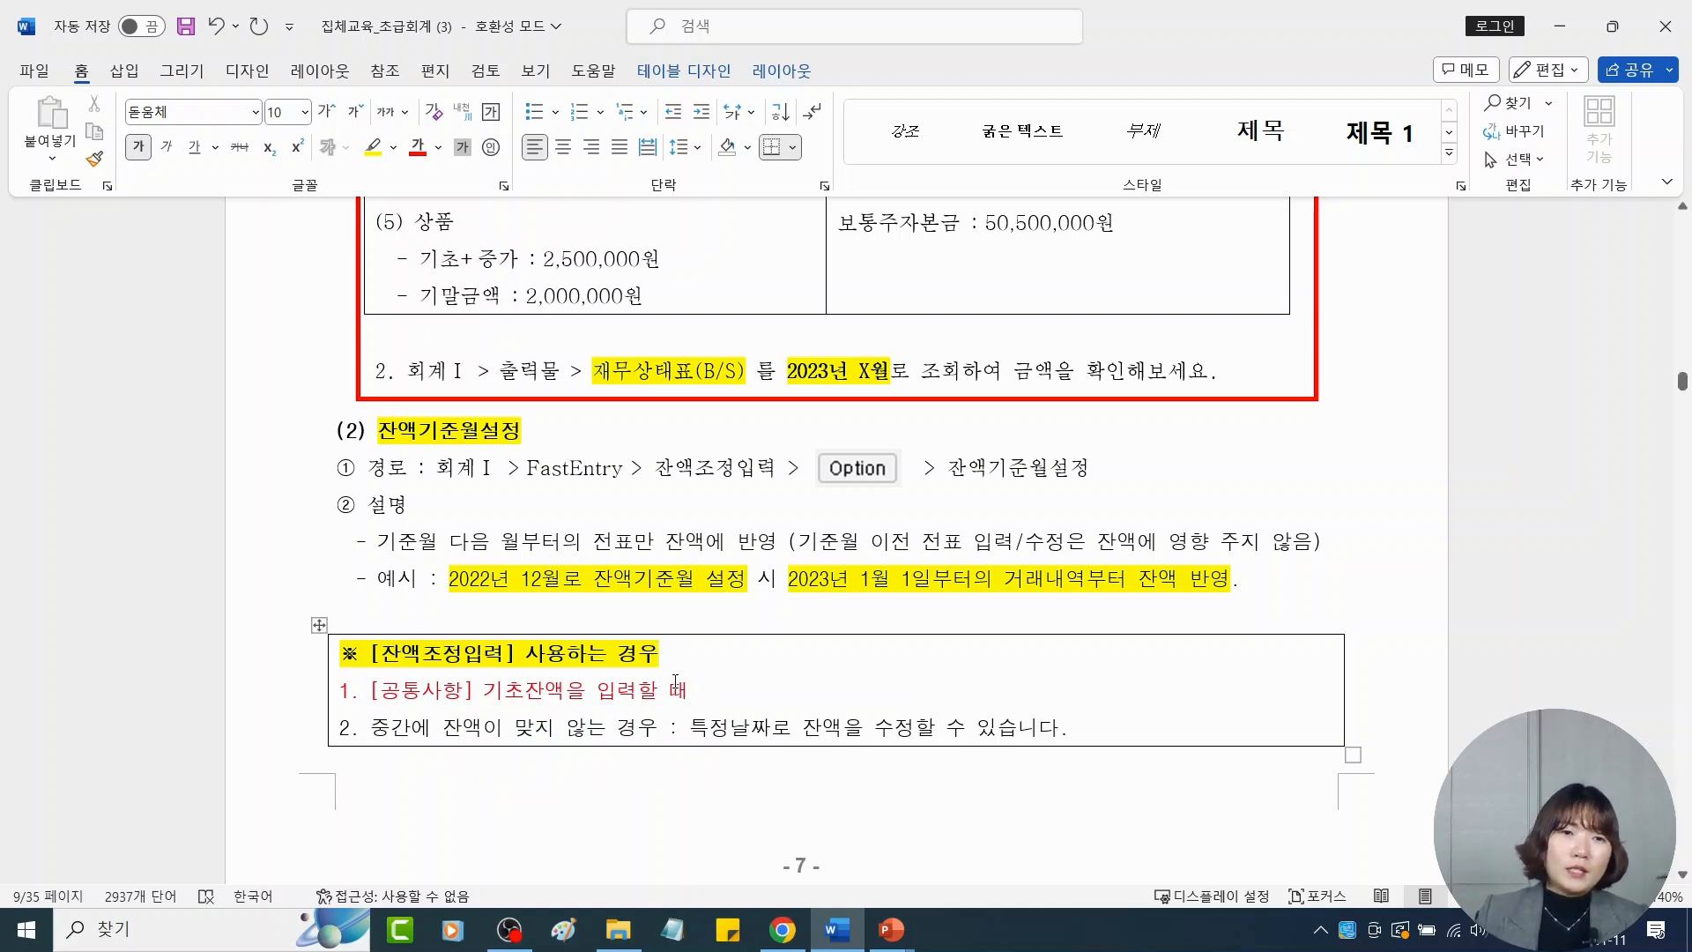
# Colour "중간에 잔액이 맞지 않는 경우" red and highlight "특정날짜로 잔액을 수정할 수 있습니다" in yellow
pyautogui.moveTo(371, 727); pyautogui.dragTo(649, 740)
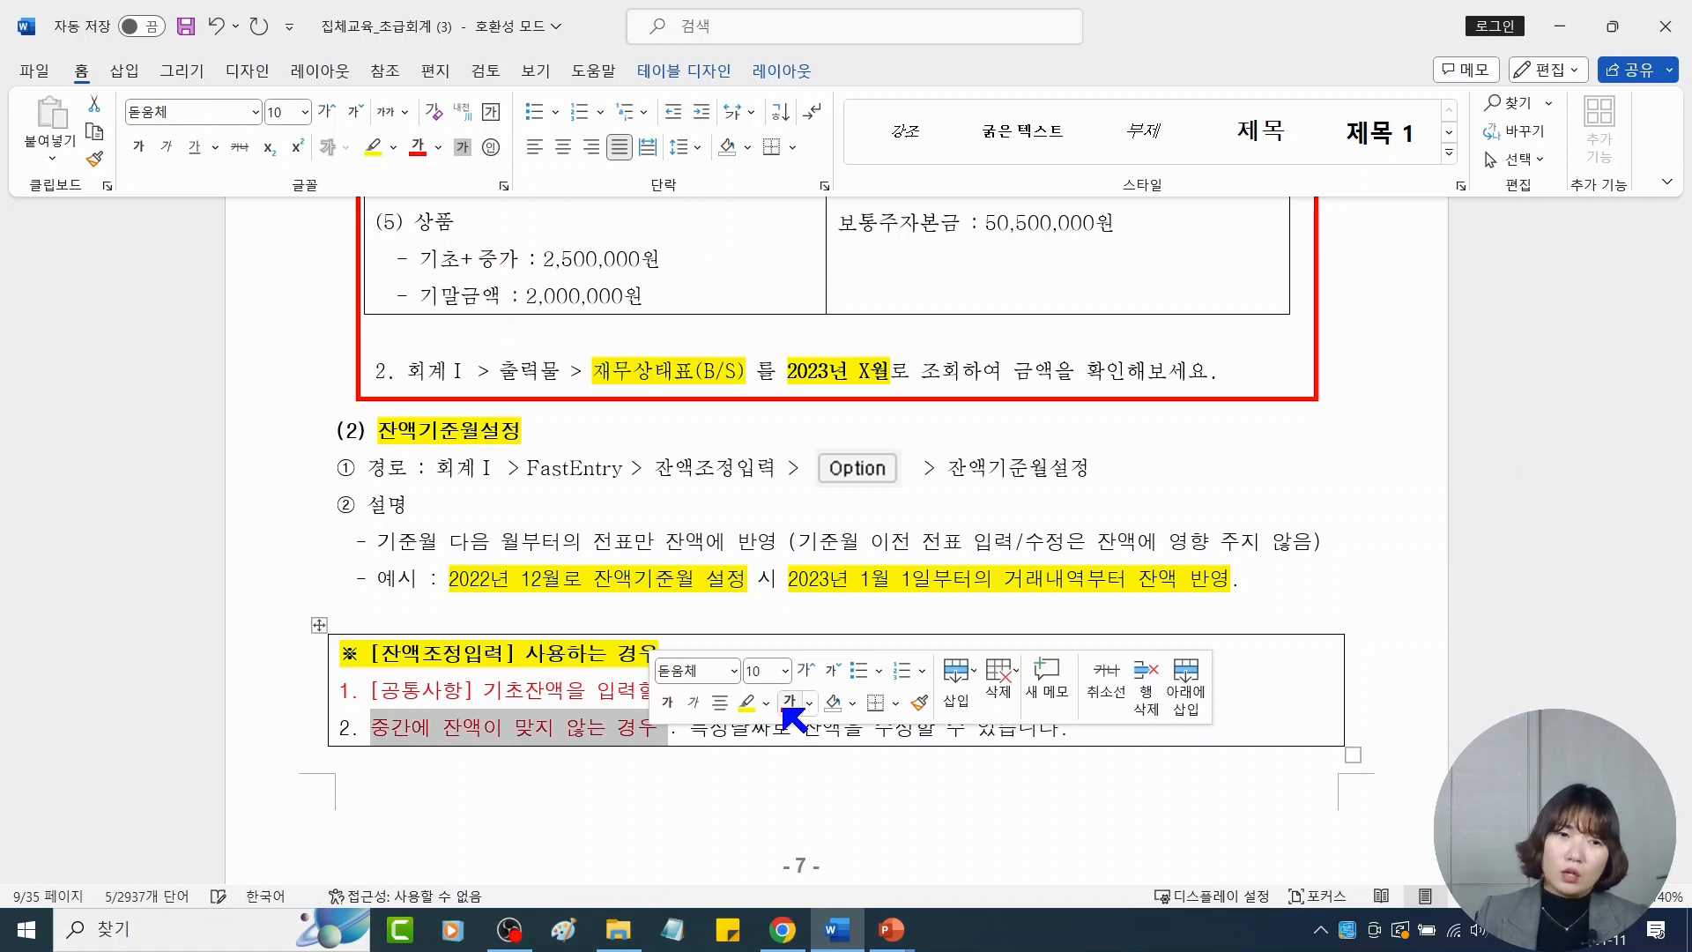
pyautogui.click(789, 705)
pyautogui.click(657, 788)
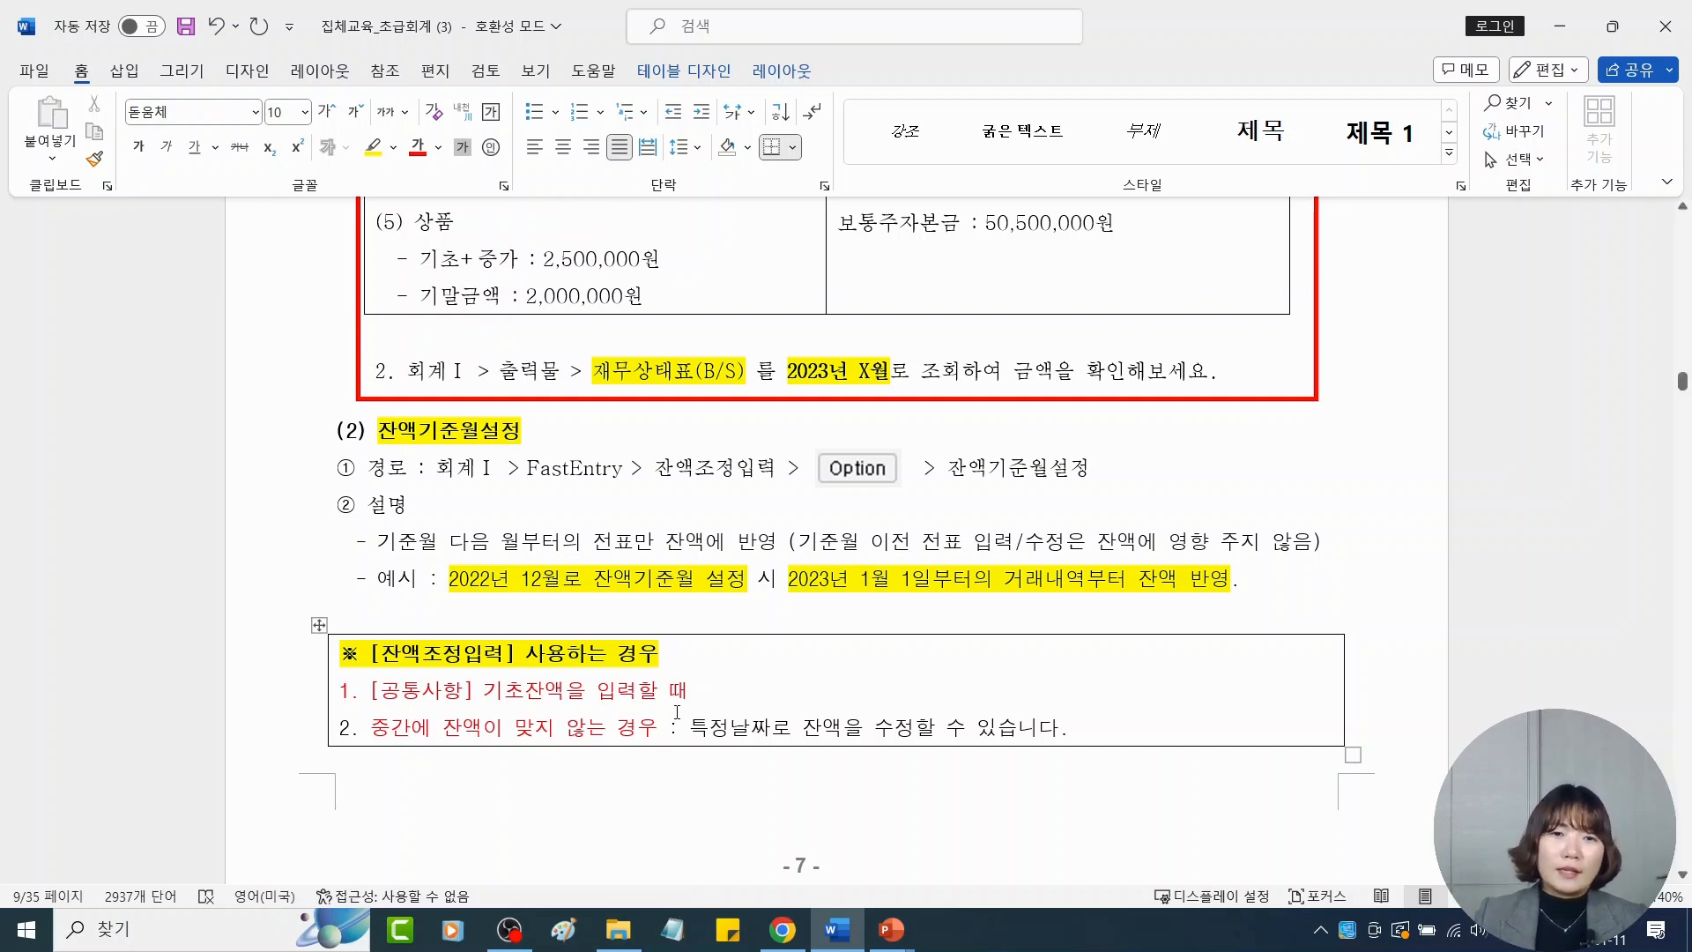
pyautogui.moveTo(689, 728); pyautogui.dragTo(1022, 732)
pyautogui.click(1121, 692)
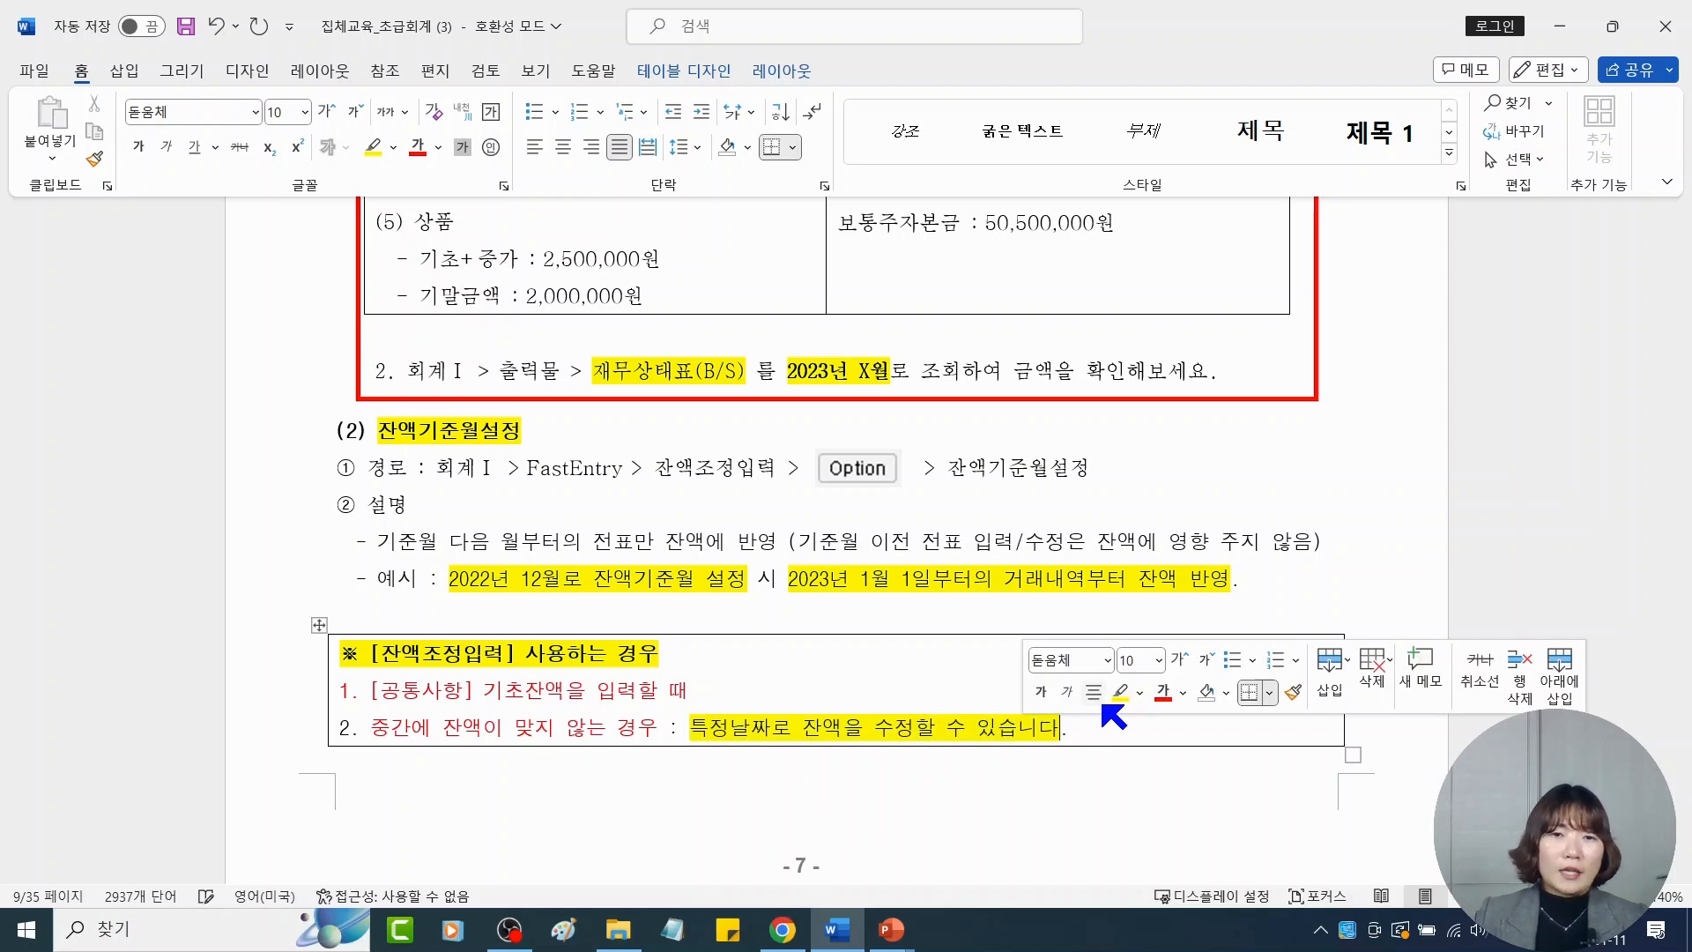